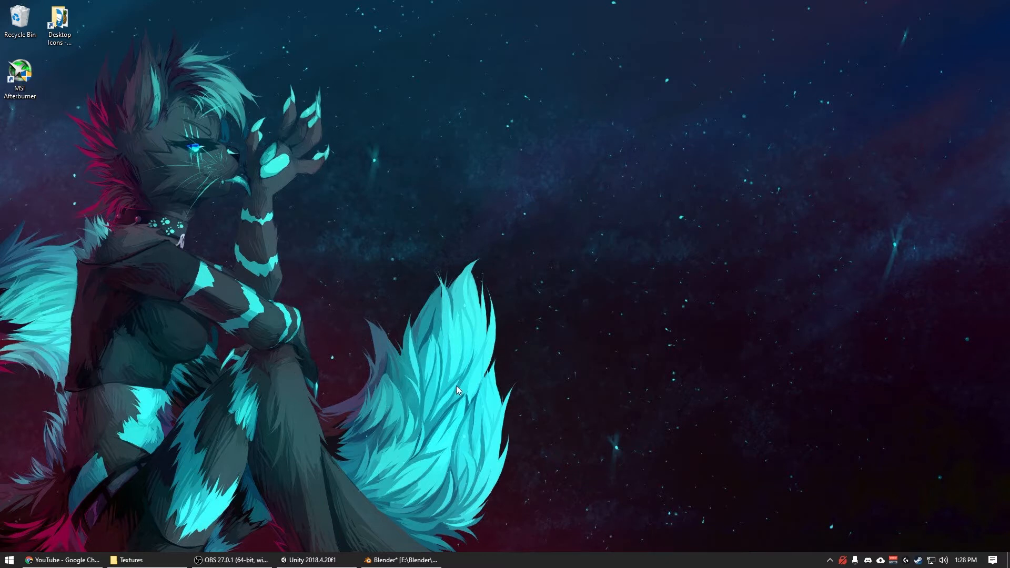
# Step: Switch to Blender and start exporting the avatar model with CATS, continuing without optimizing its materials
pyautogui.click(402, 560)
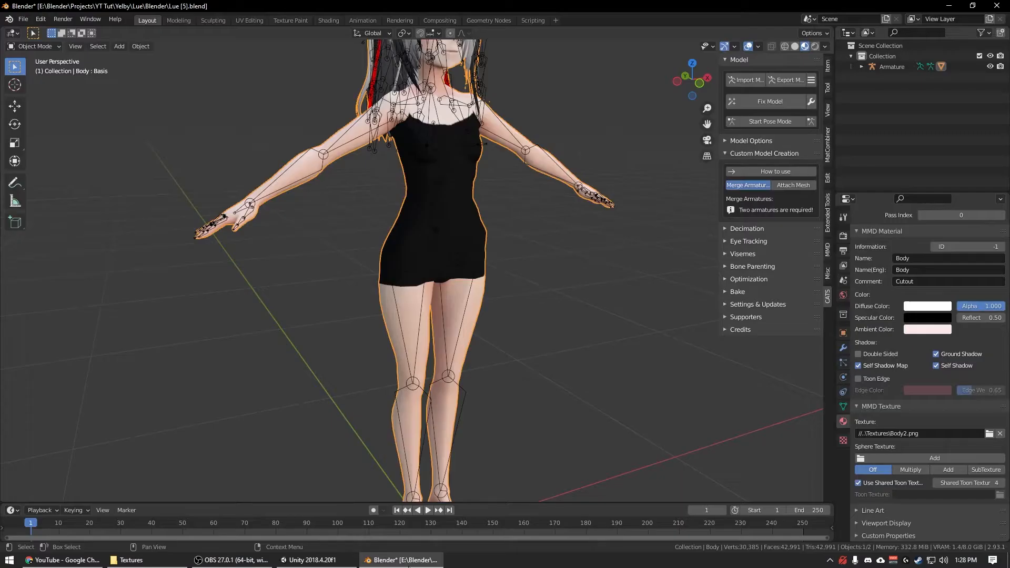
pyautogui.moveTo(543, 242); pyautogui.dragTo(256, 291, button='middle')
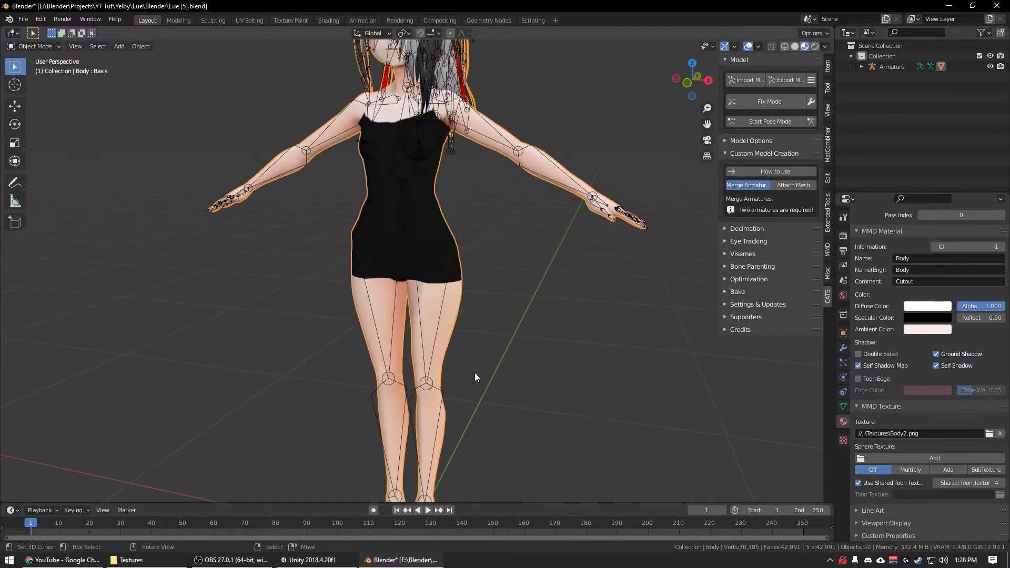
pyautogui.scroll(15, 972, 438)
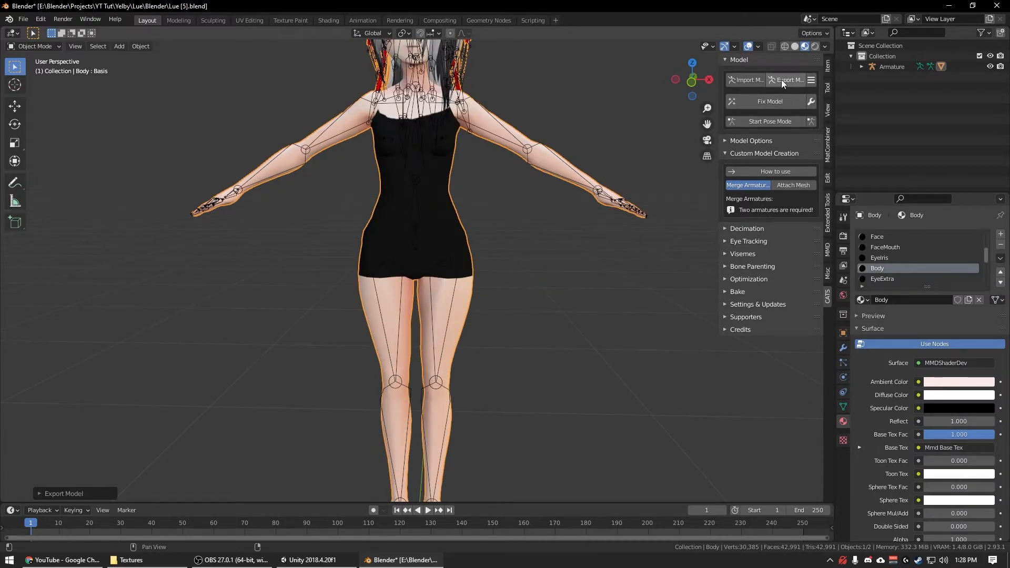
pyautogui.click(783, 82)
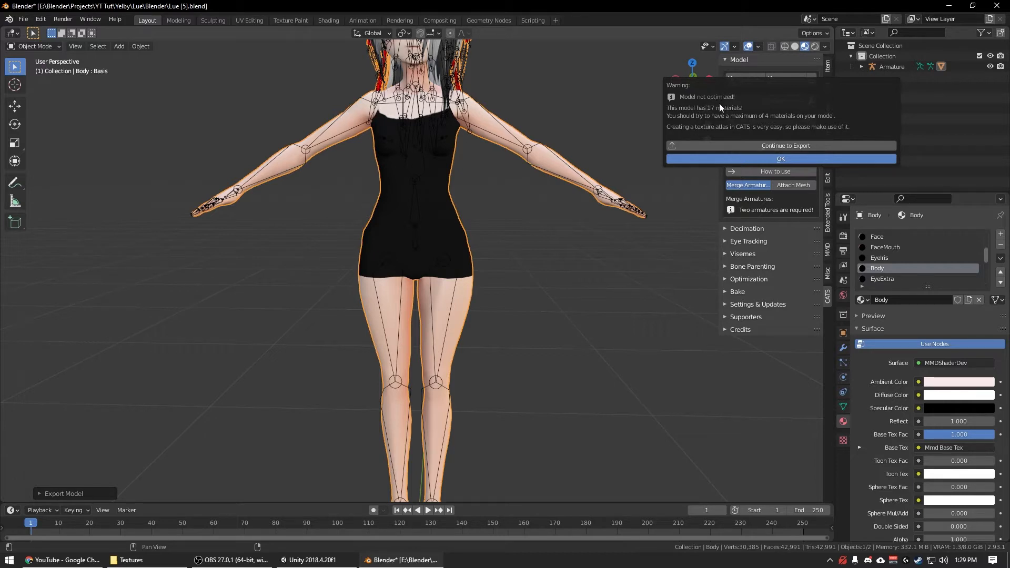
pyautogui.click(727, 146)
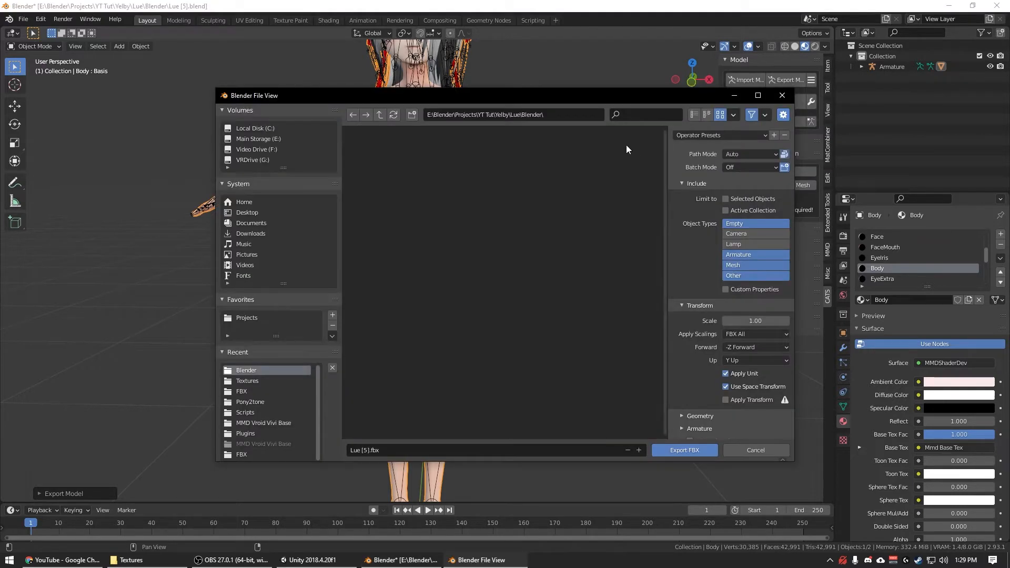
# Step: Export the model as Lue [5].fbx into the Lue project's FBX folder
pyautogui.click(379, 114)
pyautogui.doubleClick(445, 168)
pyautogui.click(389, 189)
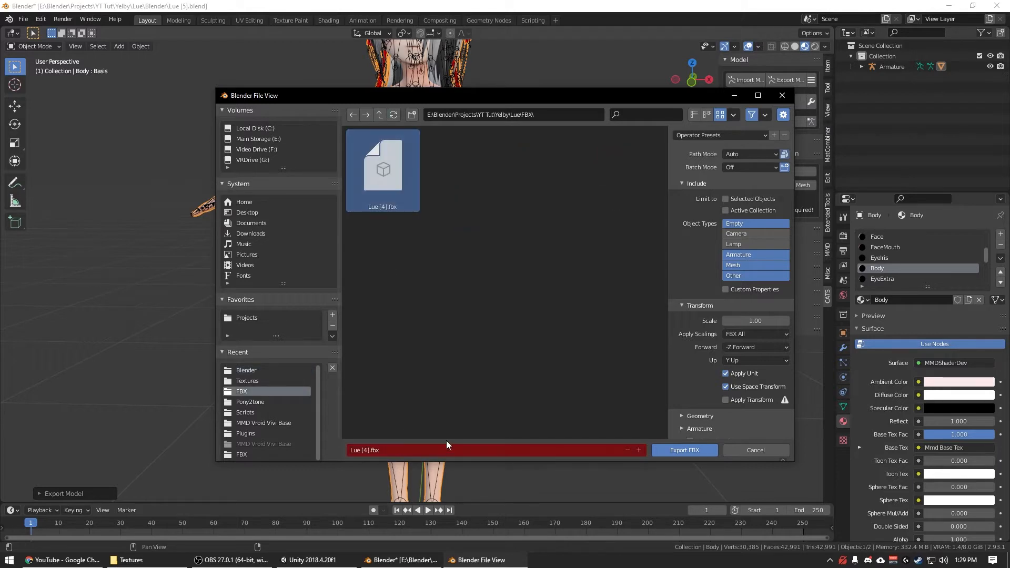
pyautogui.click(639, 450)
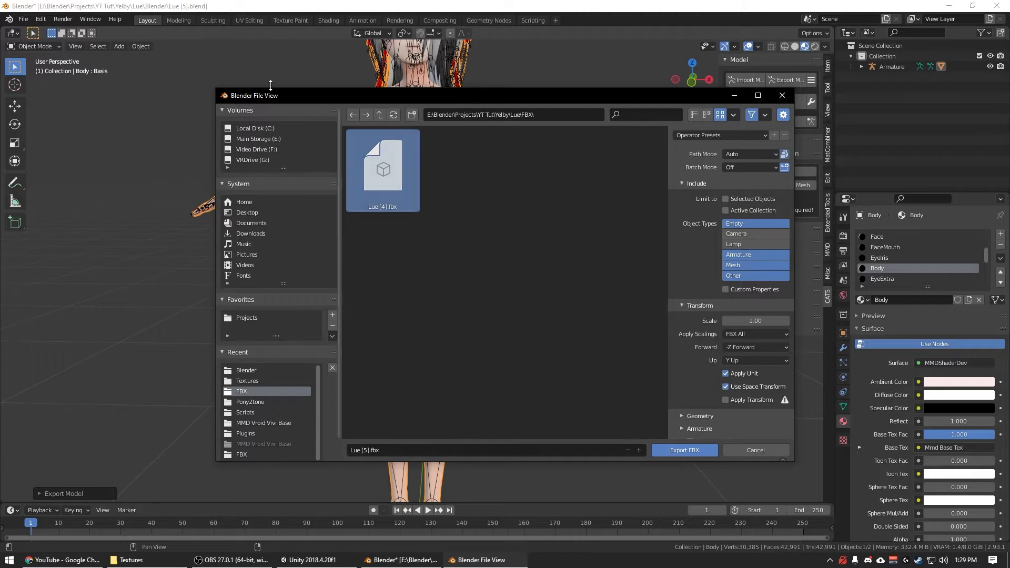
pyautogui.click(685, 452)
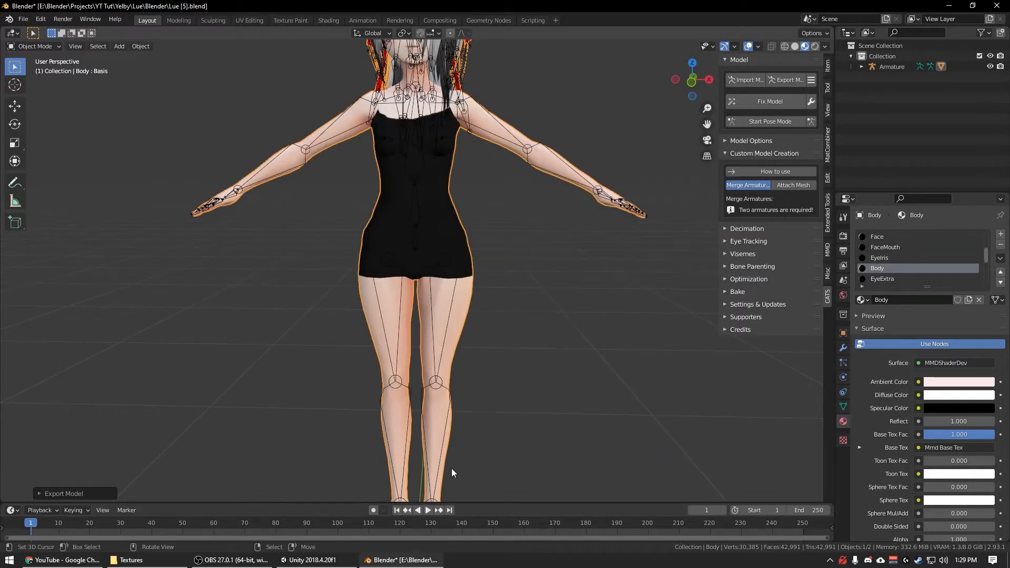
# Step: Switch to the Unity launcher and open the VRCSDK3-AVATAR-2021.06.03.14.57 project from the list of projects on disk
pyautogui.click(407, 560)
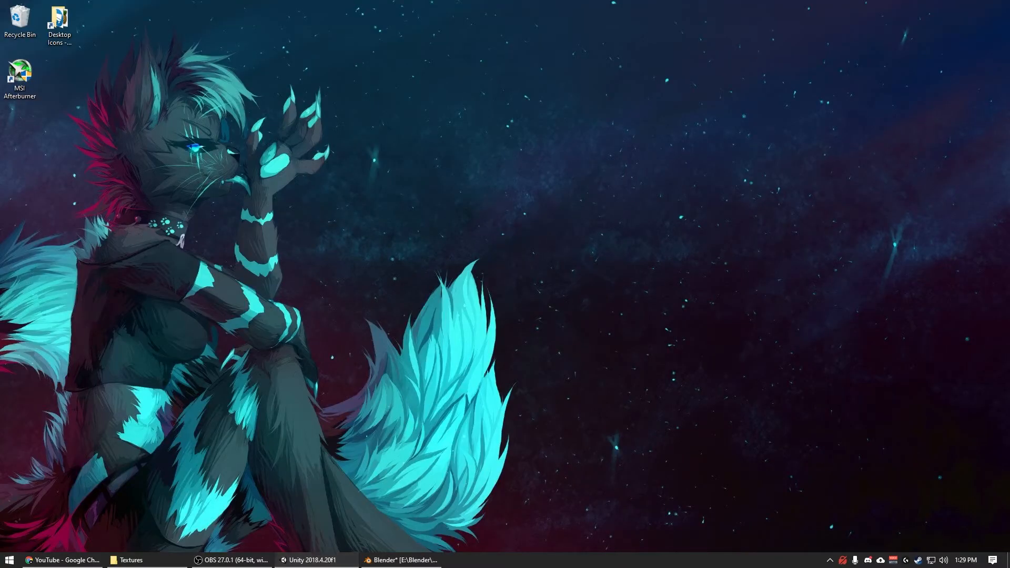
pyautogui.moveTo(1009, 149); pyautogui.dragTo(418, 134)
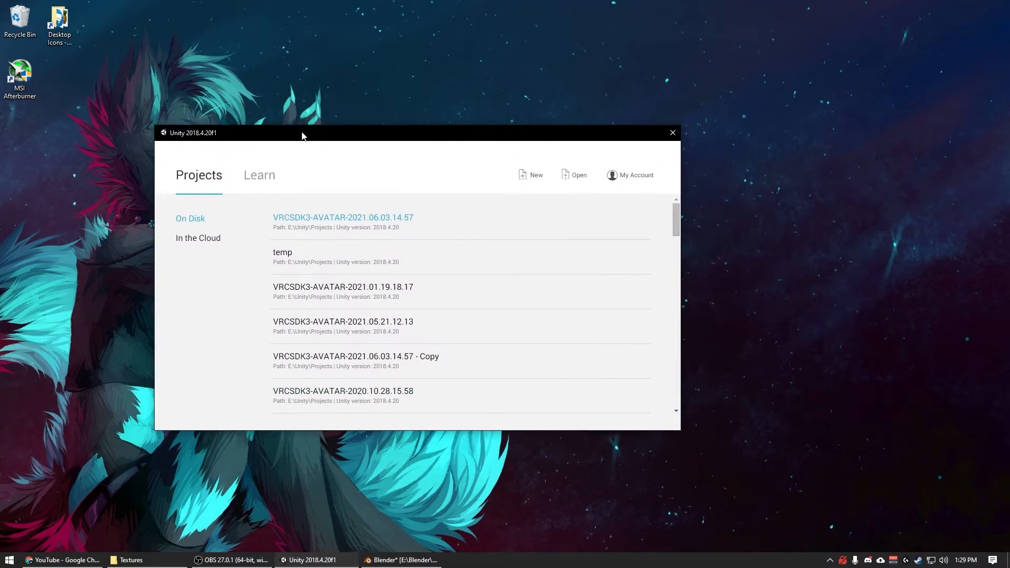
pyautogui.moveTo(302, 132); pyautogui.dragTo(362, 122)
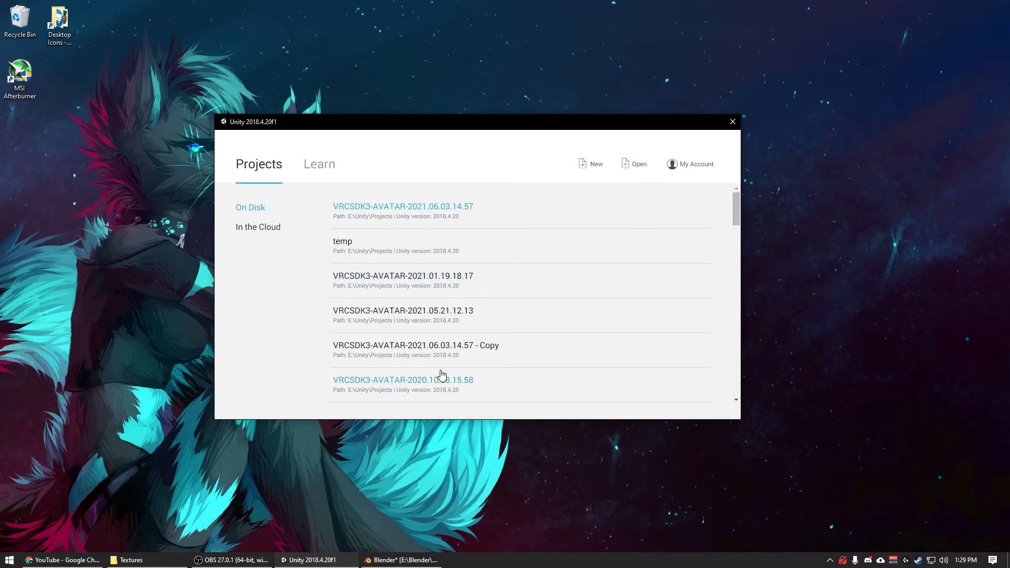
pyautogui.scroll(-3, 442, 375)
pyautogui.scroll(-3, 444, 371)
pyautogui.scroll(6, 444, 368)
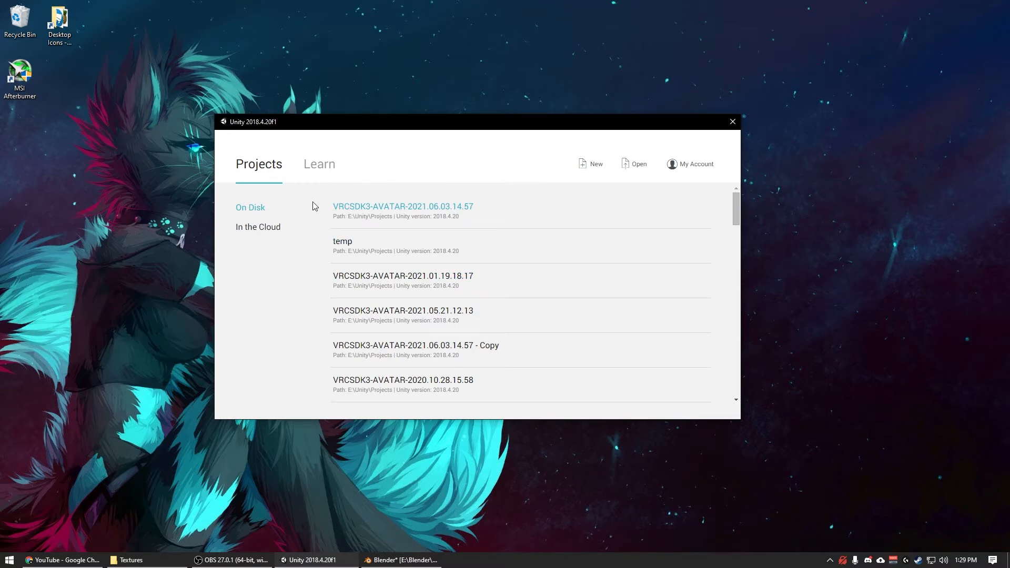
pyautogui.scroll(-6, 505, 300)
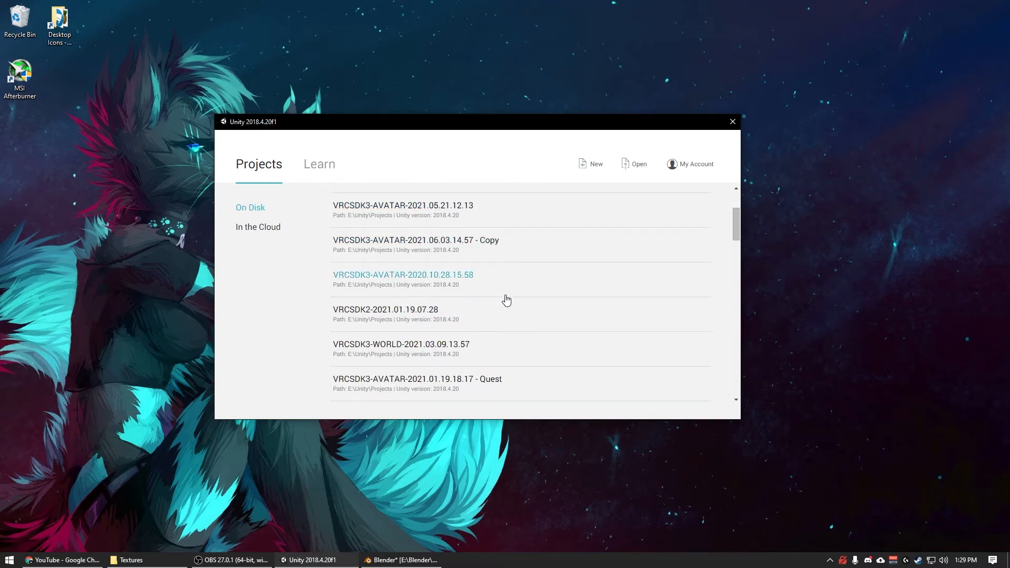
pyautogui.scroll(-12, 468, 292)
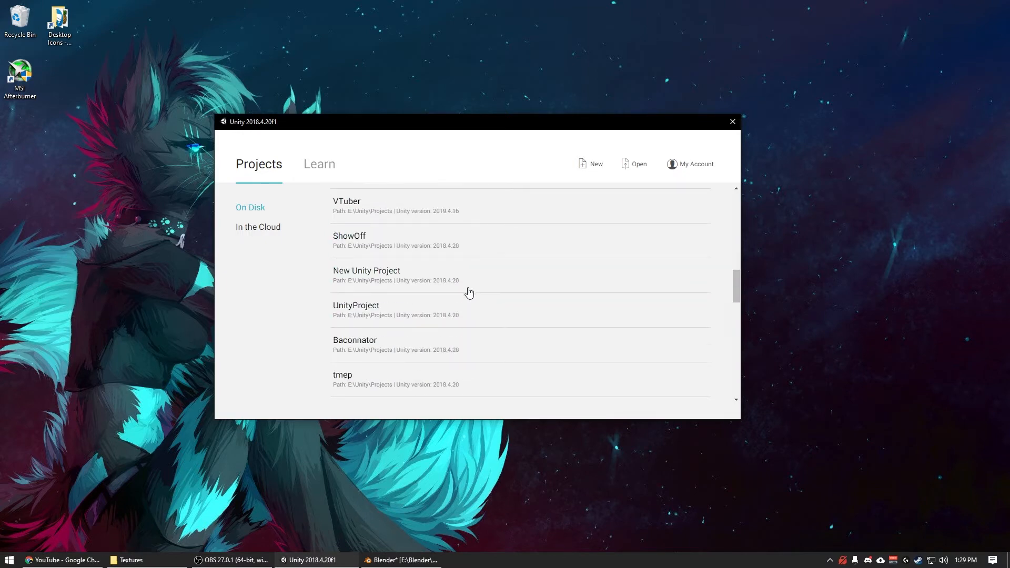
pyautogui.scroll(-5, 470, 292)
pyautogui.scroll(10, 469, 292)
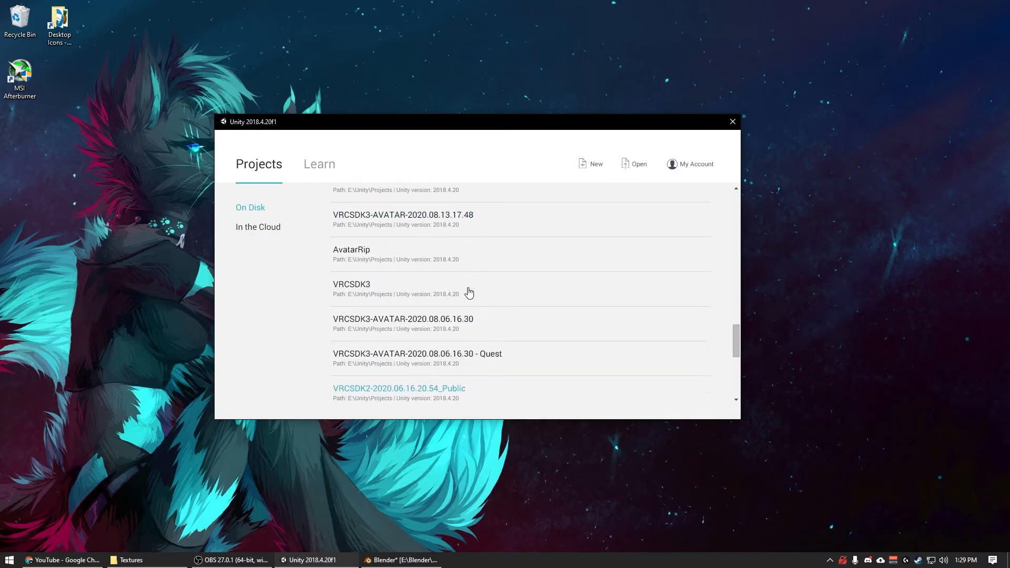
pyautogui.scroll(5, 470, 293)
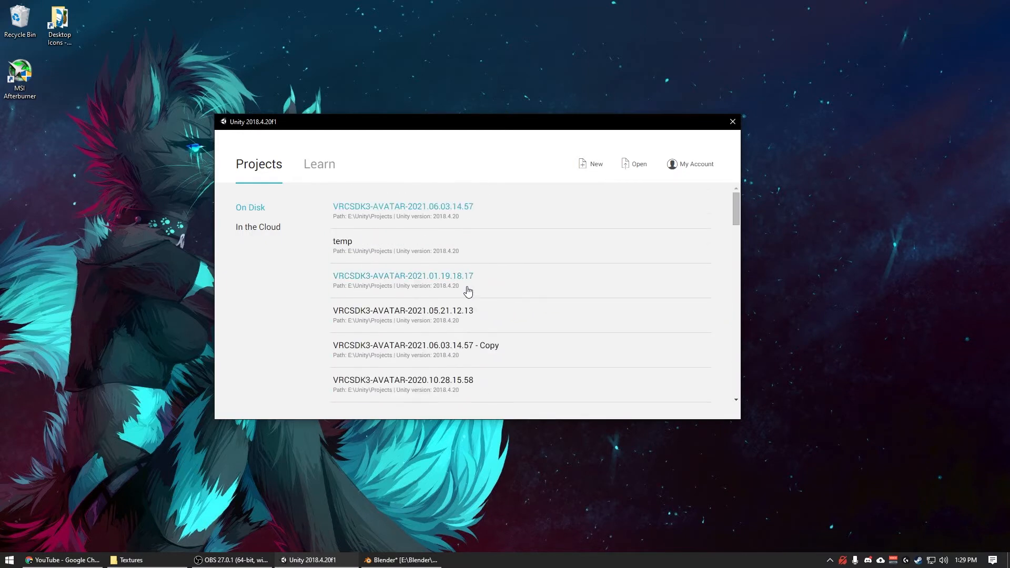
pyautogui.click(390, 207)
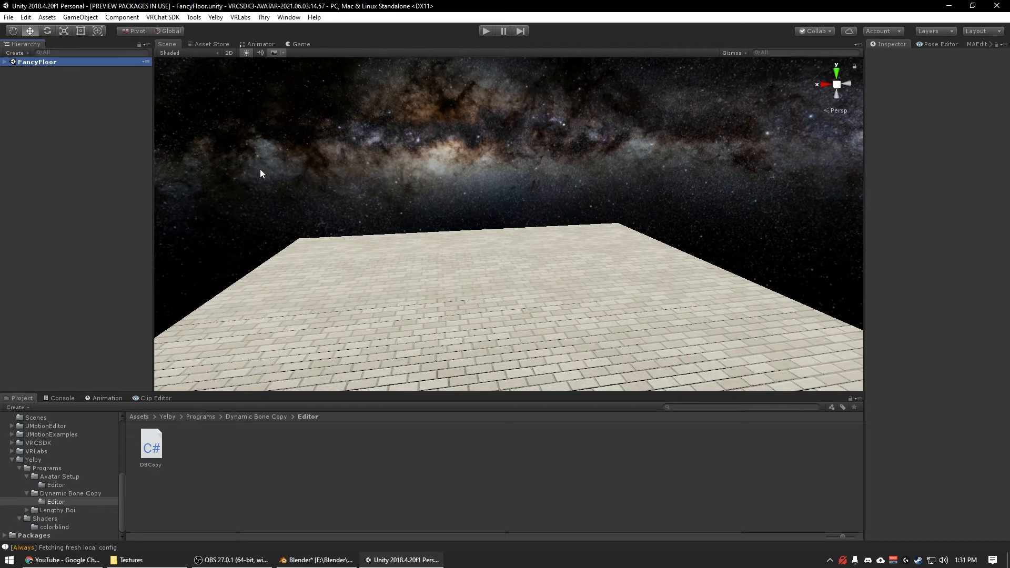
# Step: Look around the FancyFloor scene and examine the objects it contains
pyautogui.moveTo(467, 170); pyautogui.dragTo(444, 204, button='right')
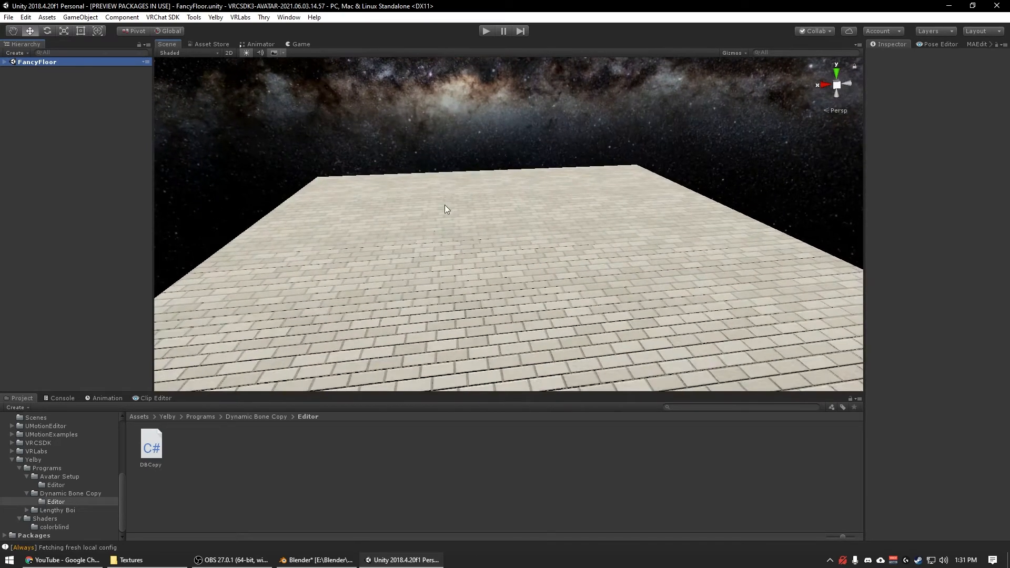
pyautogui.click(29, 79)
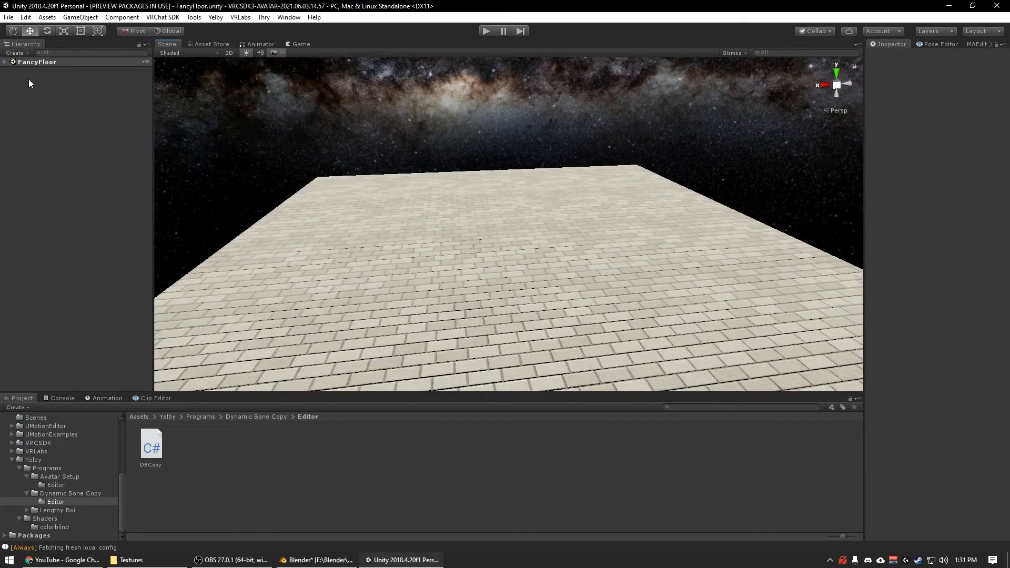
pyautogui.click(539, 229)
pyautogui.moveTo(541, 223); pyautogui.dragTo(42, 106, button='right')
pyautogui.click(373, 144)
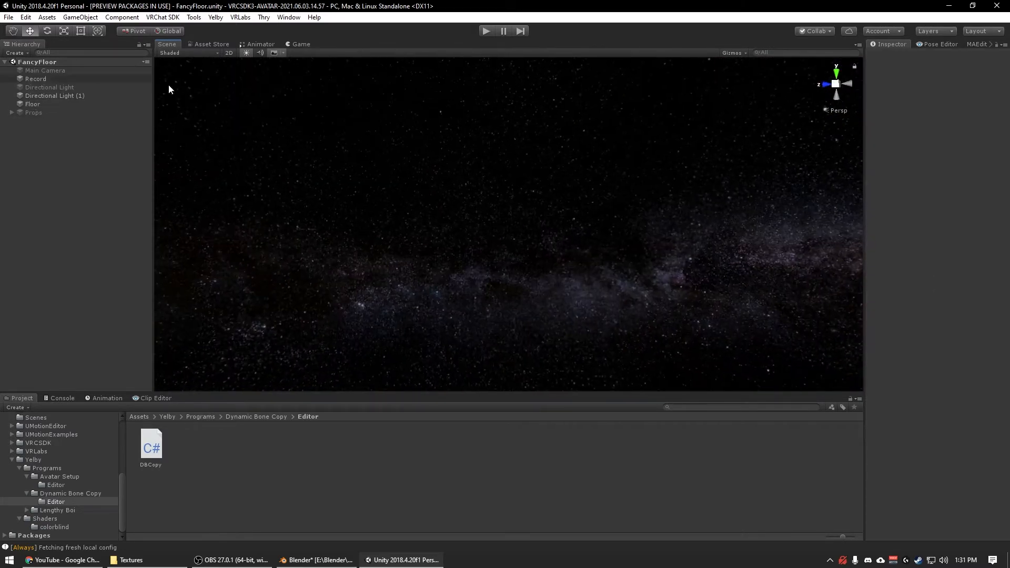
pyautogui.moveTo(168, 88); pyautogui.dragTo(710, 284, button='right')
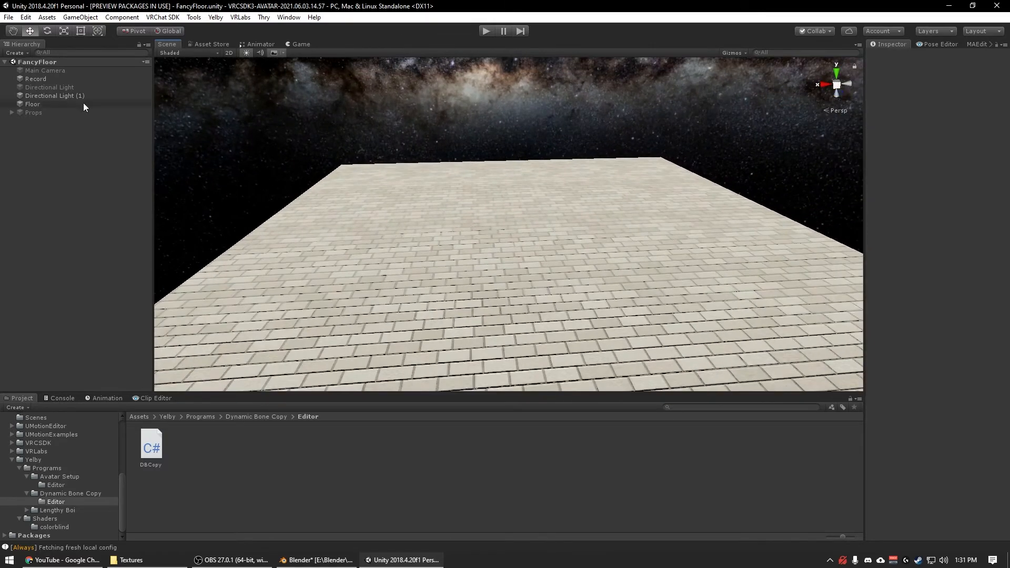
pyautogui.click(5, 62)
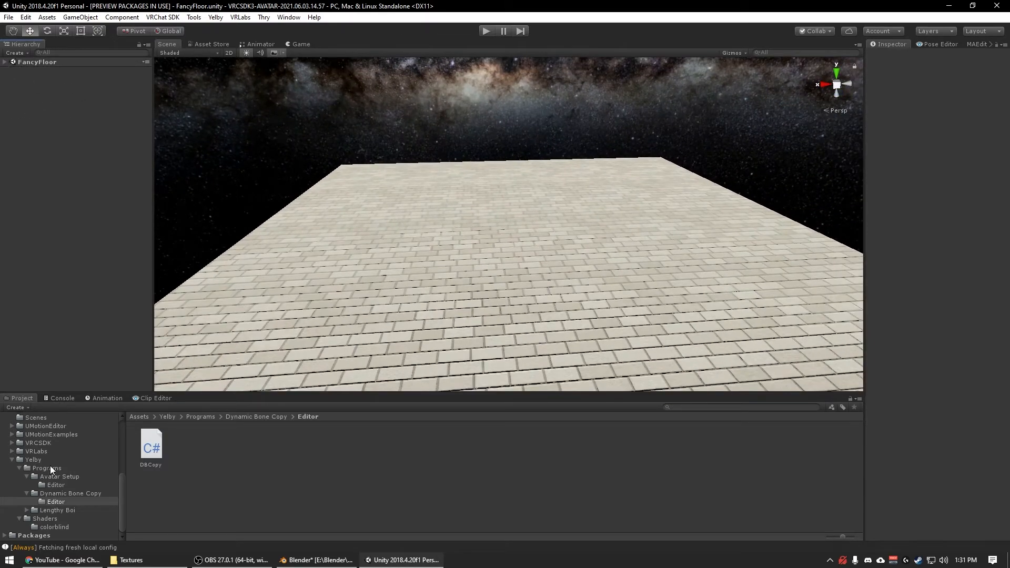
# Step: Open the Avatars folder inside the project's Assets
pyautogui.scroll(3, 7, 468)
pyautogui.scroll(5, 10, 496)
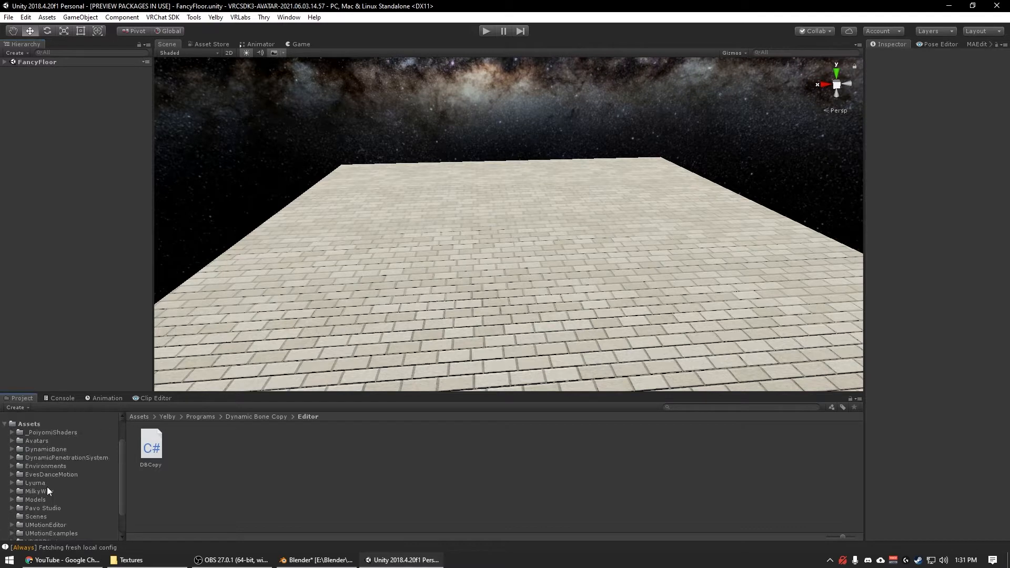
pyautogui.click(27, 441)
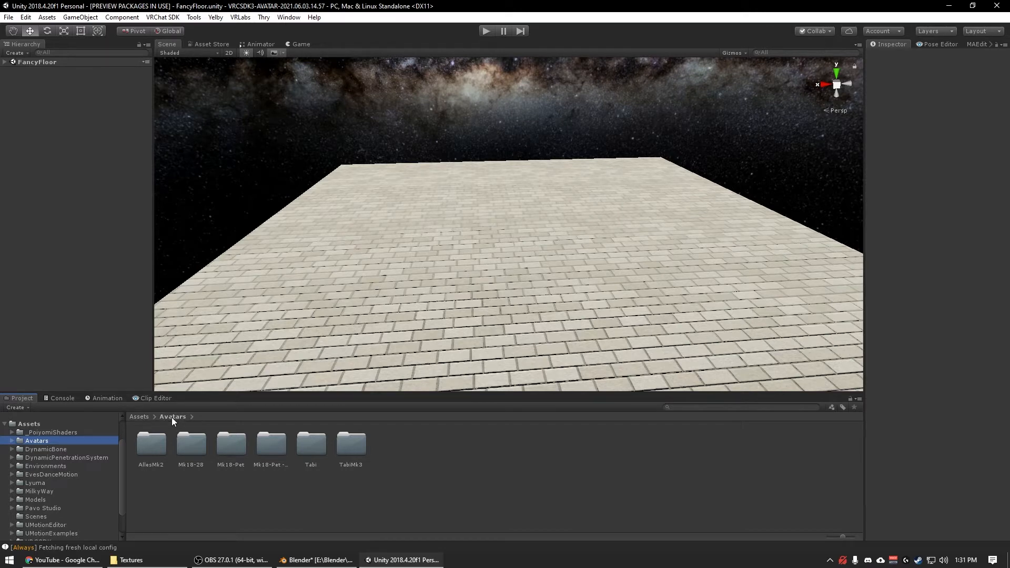
pyautogui.rightClick(293, 491)
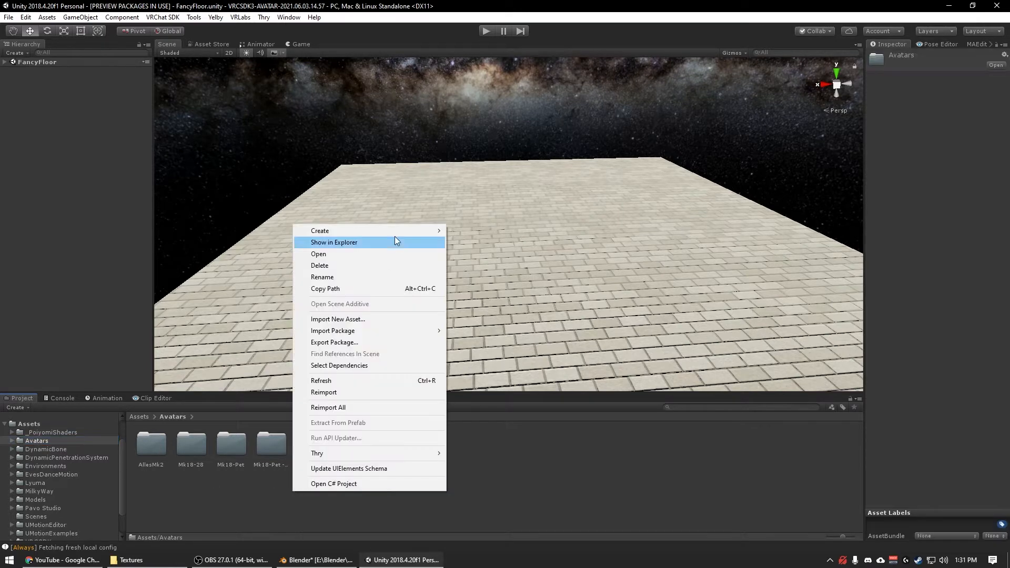
pyautogui.moveTo(371, 232)
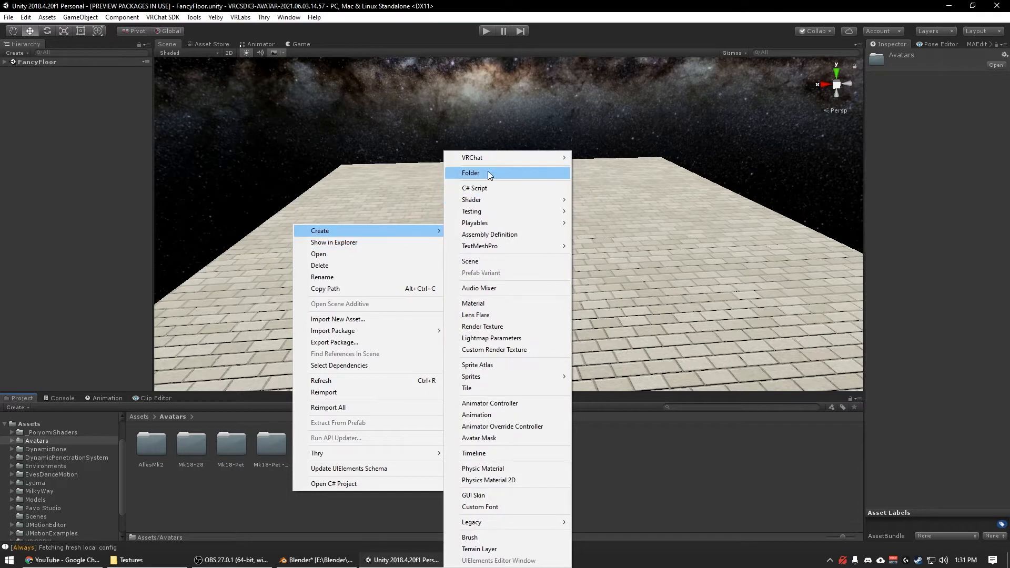
# Step: Switch to File Explorer to view how the YT Tut folder is organized, and return to Unity
pyautogui.click(163, 565)
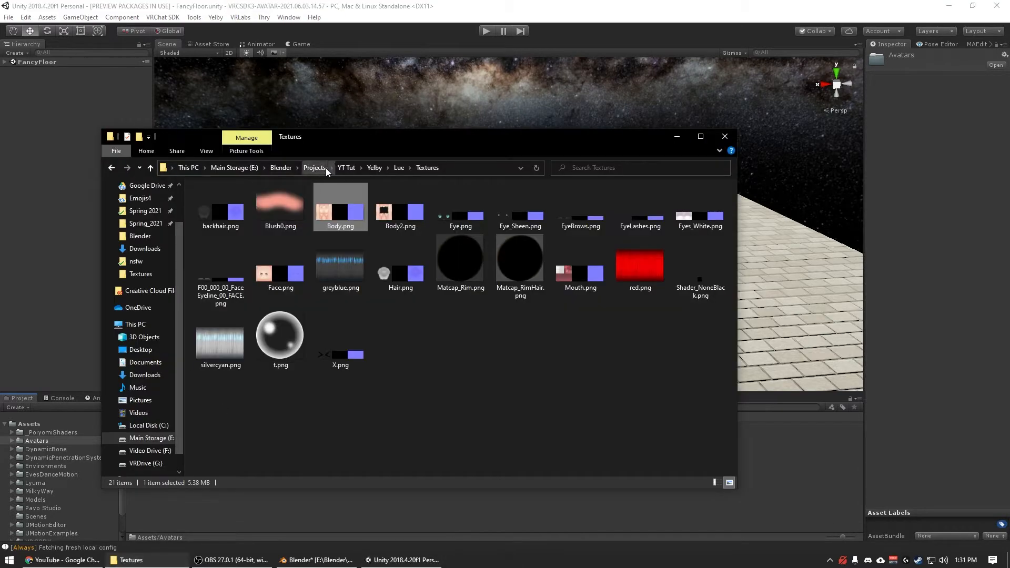
pyautogui.click(348, 167)
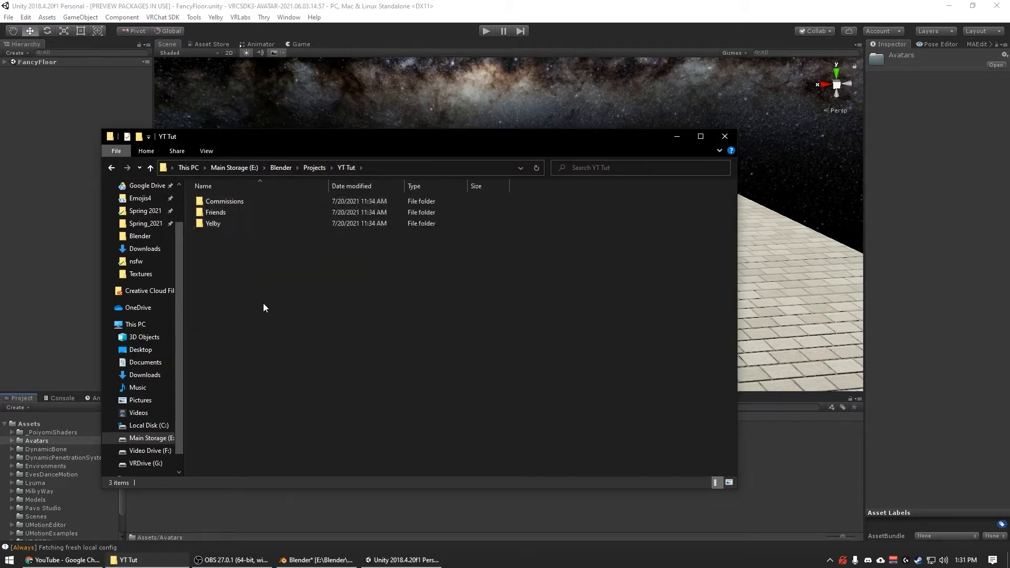
pyautogui.moveTo(263, 308); pyautogui.dragTo(242, 175)
pyautogui.click(674, 137)
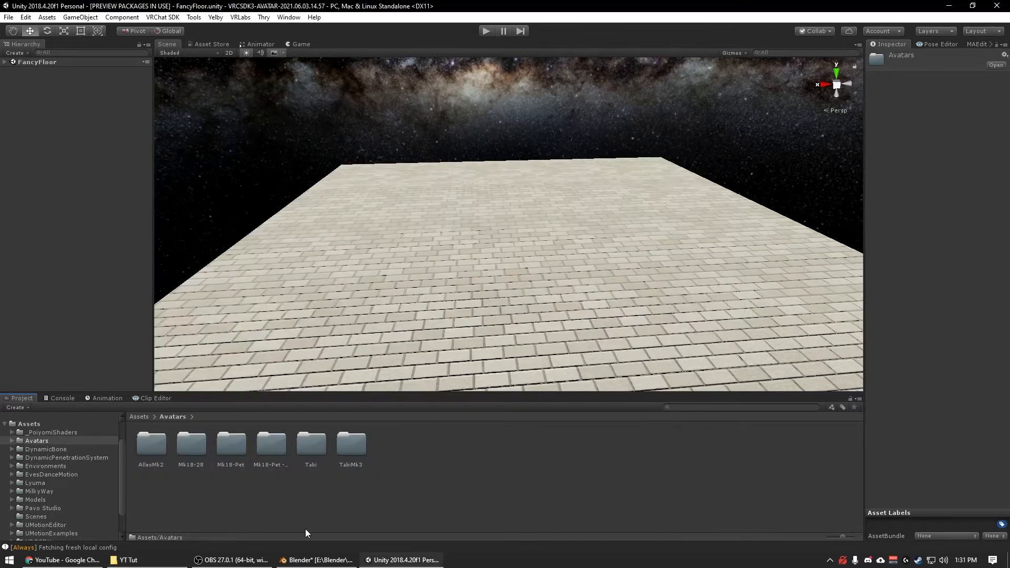
# Step: Create a folder named Lue inside the Avatars folder and open it
pyautogui.rightClick(406, 485)
pyautogui.moveTo(469, 225)
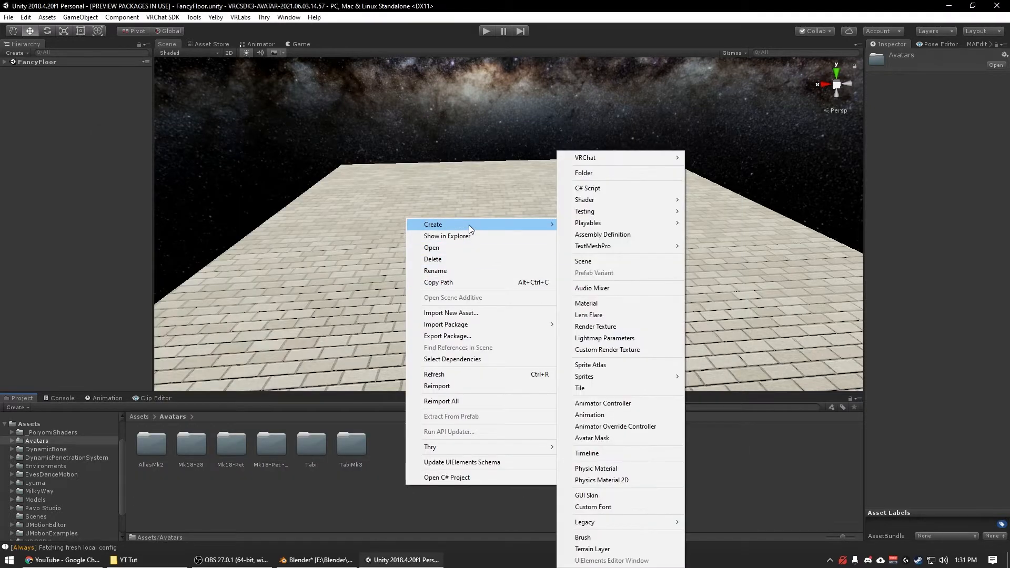
pyautogui.click(613, 177)
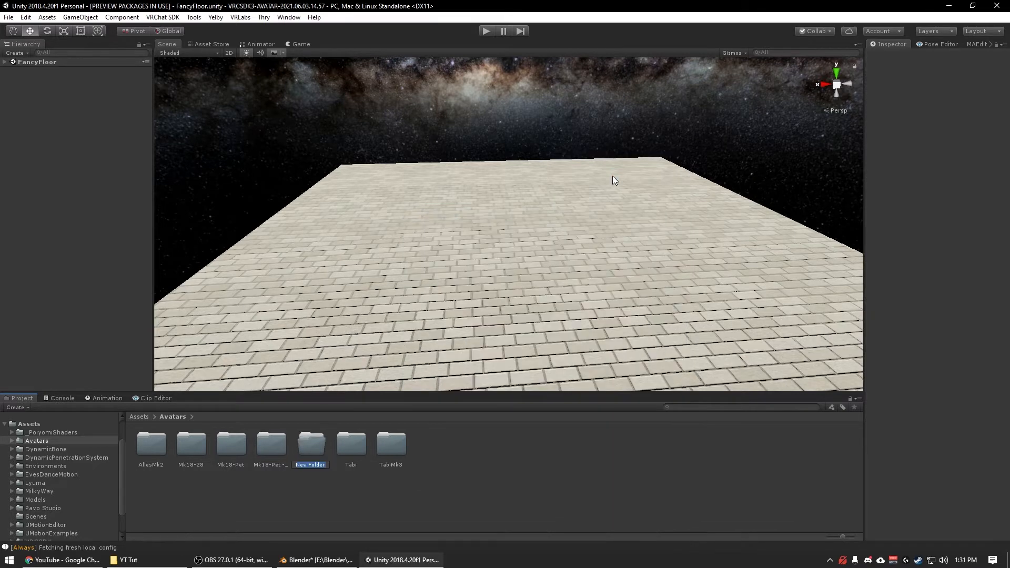
pyautogui.write('Lue')
pyautogui.press('Return')
pyautogui.press('Return')
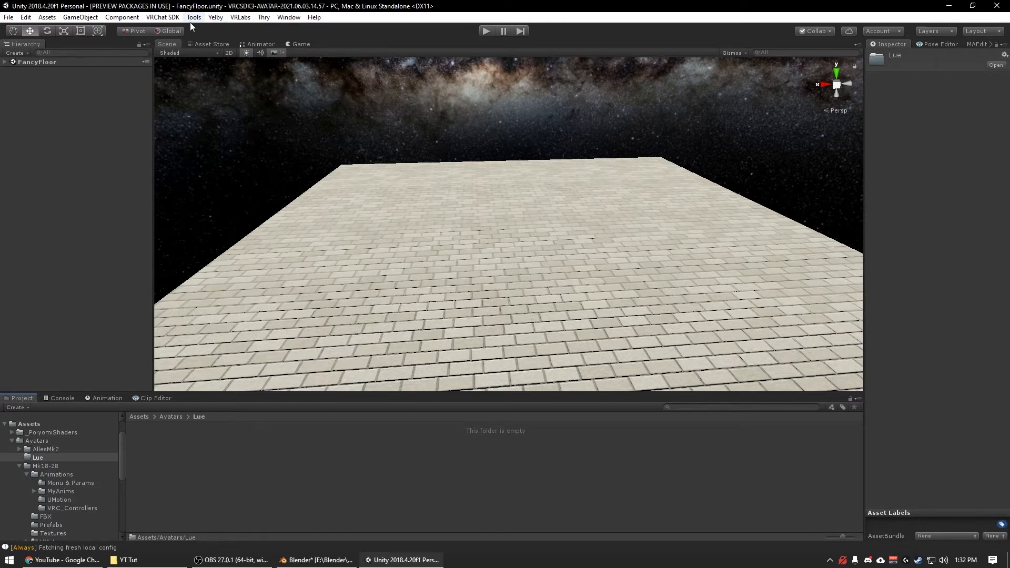
# Step: Open the Avatar Setup tool to view its instructions and fields, and close it
pyautogui.click(240, 18)
pyautogui.moveTo(216, 18)
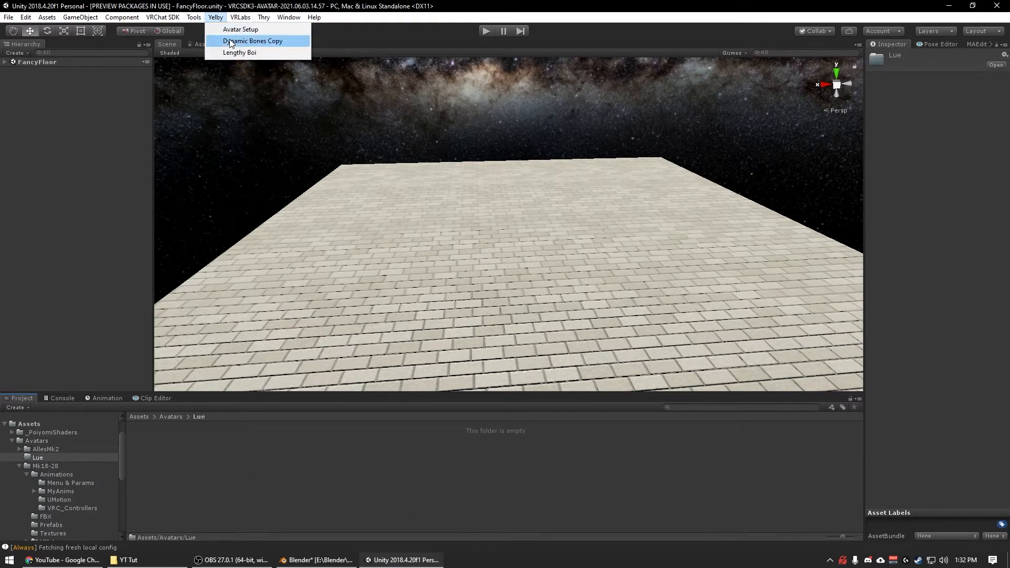
pyautogui.click(241, 27)
pyautogui.moveTo(601, 108); pyautogui.dragTo(483, 113)
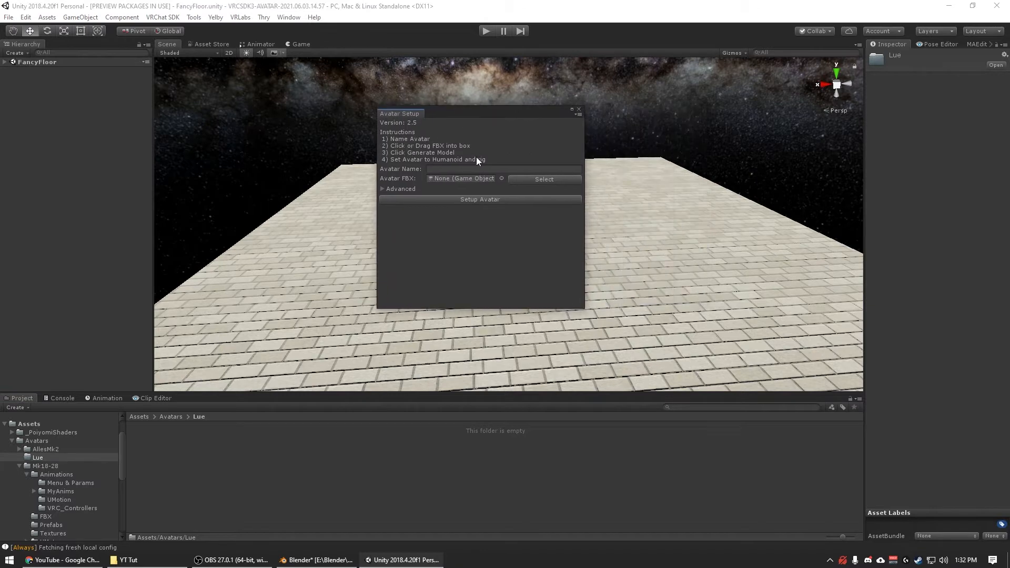
pyautogui.click(579, 109)
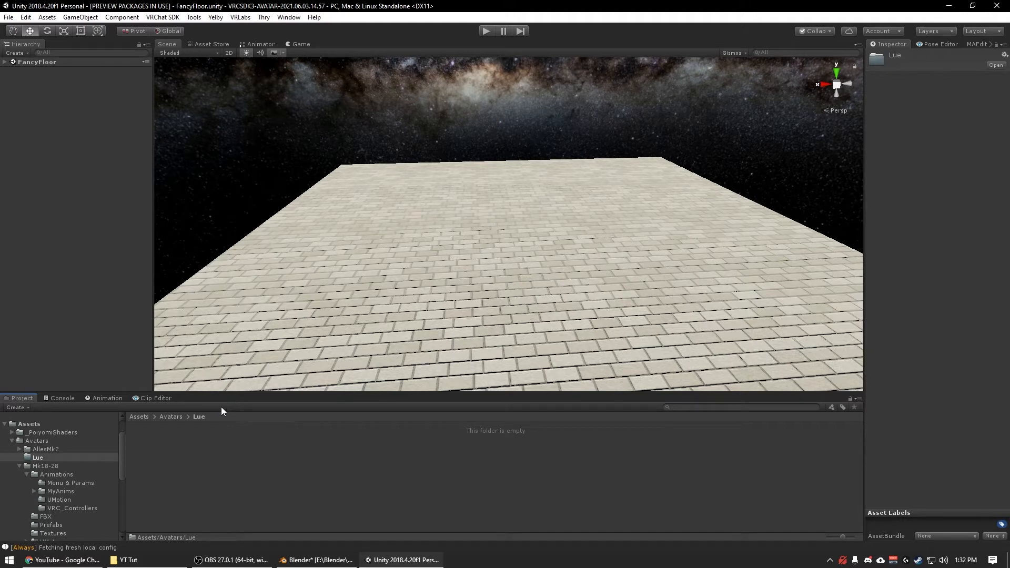
# Step: Create a folder named FBX inside the Lue folder
pyautogui.rightClick(263, 457)
pyautogui.moveTo(318, 192)
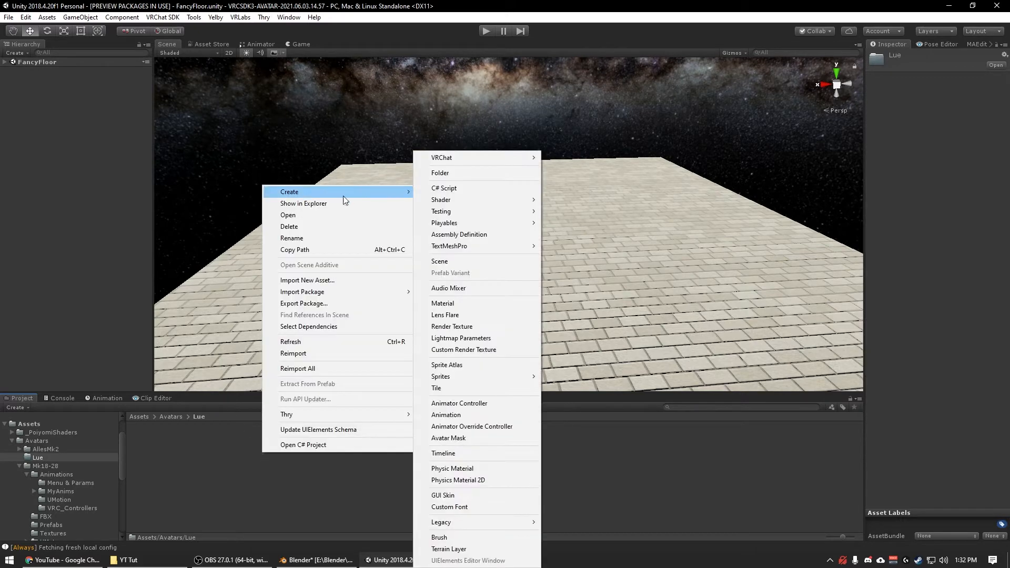
pyautogui.click(460, 175)
pyautogui.write('FBX')
pyautogui.press('Return')
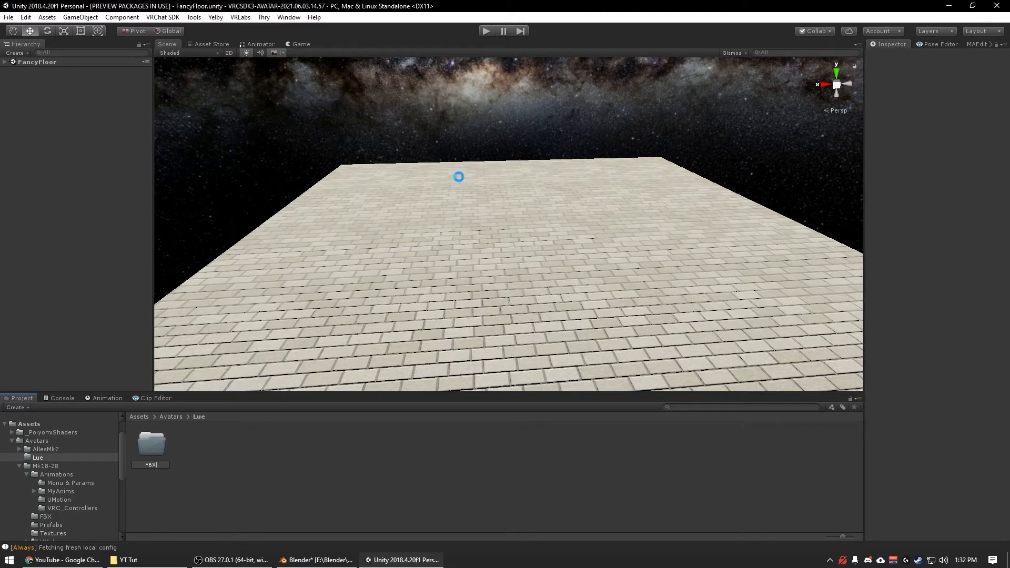
# Step: Add a folder named Textures to the Lue folder
pyautogui.rightClick(199, 476)
pyautogui.moveTo(266, 216)
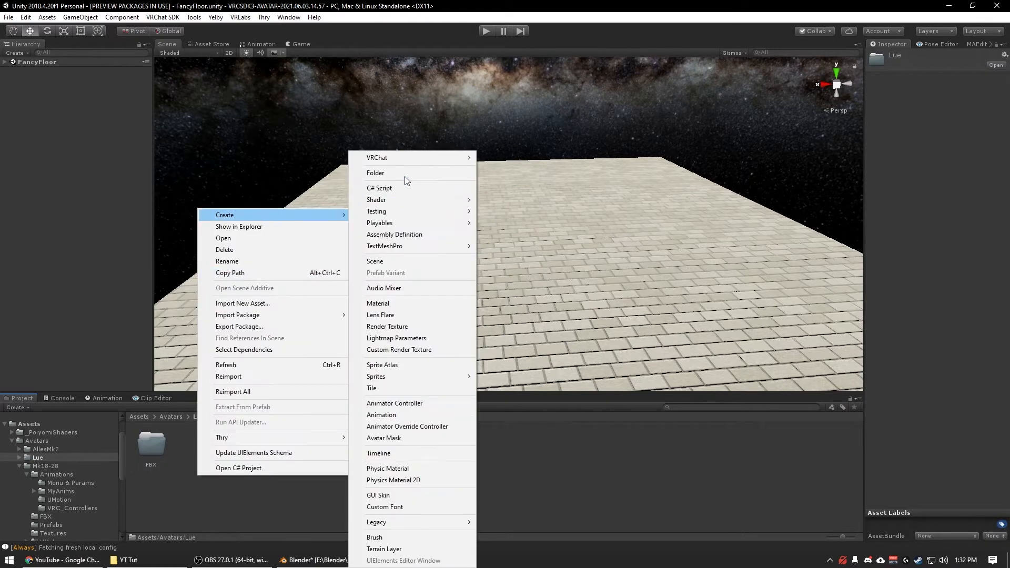
pyautogui.click(385, 174)
pyautogui.write('Textures')
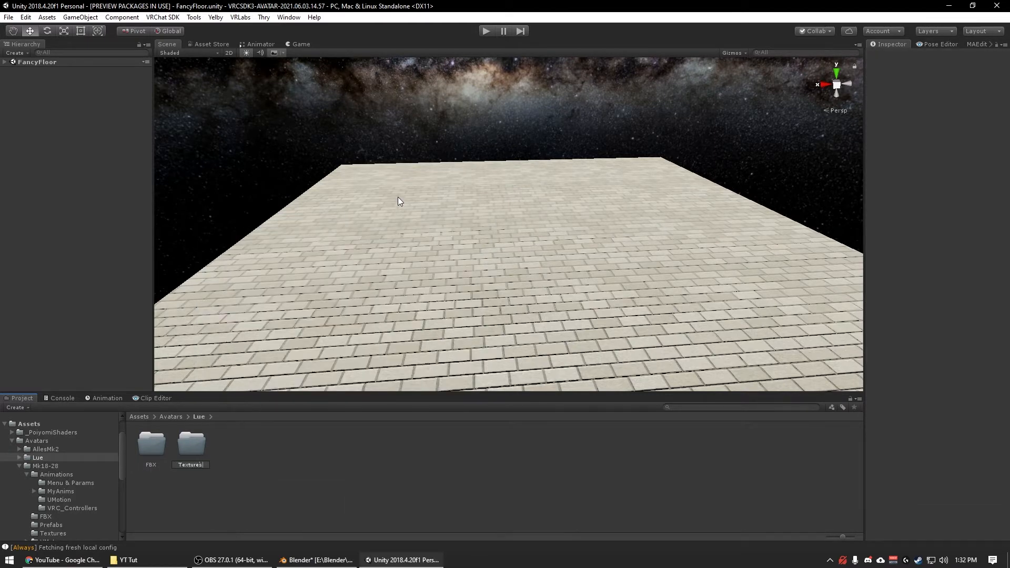
pyautogui.press('Return')
# Step: Add a folder named Animations to the Lue folder
pyautogui.rightClick(297, 472)
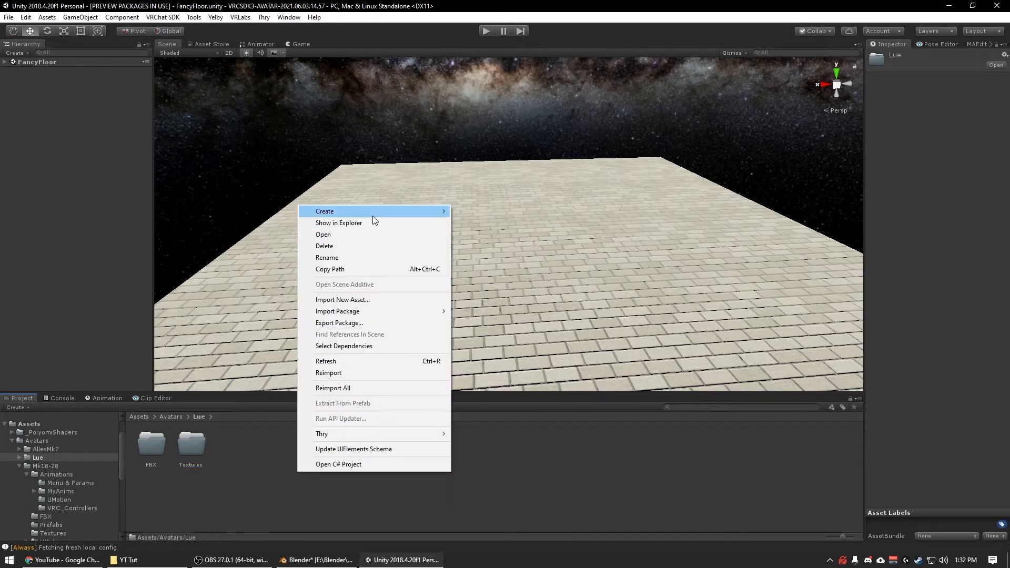
pyautogui.moveTo(390, 212)
pyautogui.click(498, 173)
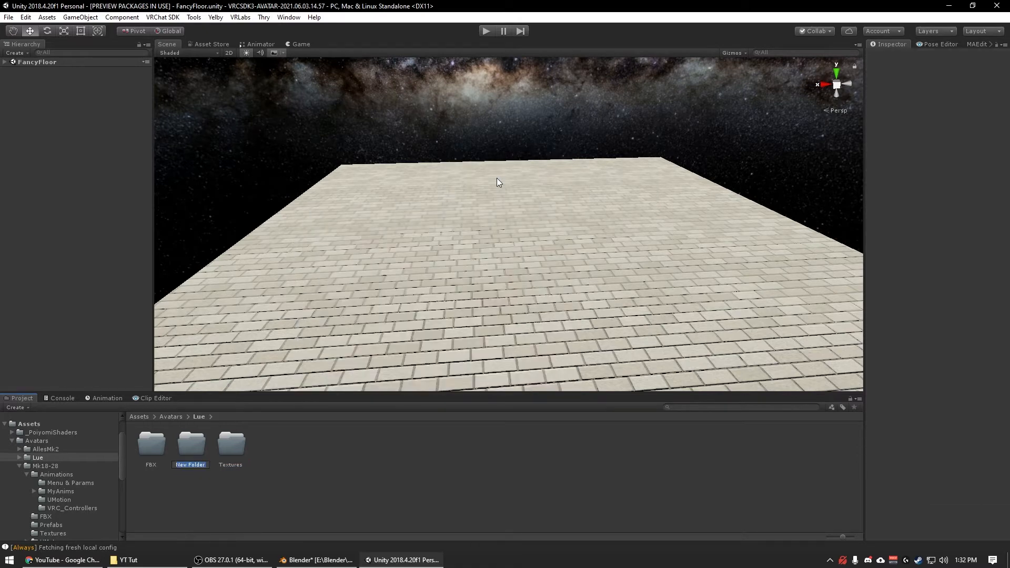
pyautogui.write('Animatiosn')
pyautogui.press('BackSpace')
pyautogui.press('BackSpace')
pyautogui.write('ns')
pyautogui.press('Return')
# Step: Add a folder named Prefabs to the Lue folder
pyautogui.rightClick(310, 442)
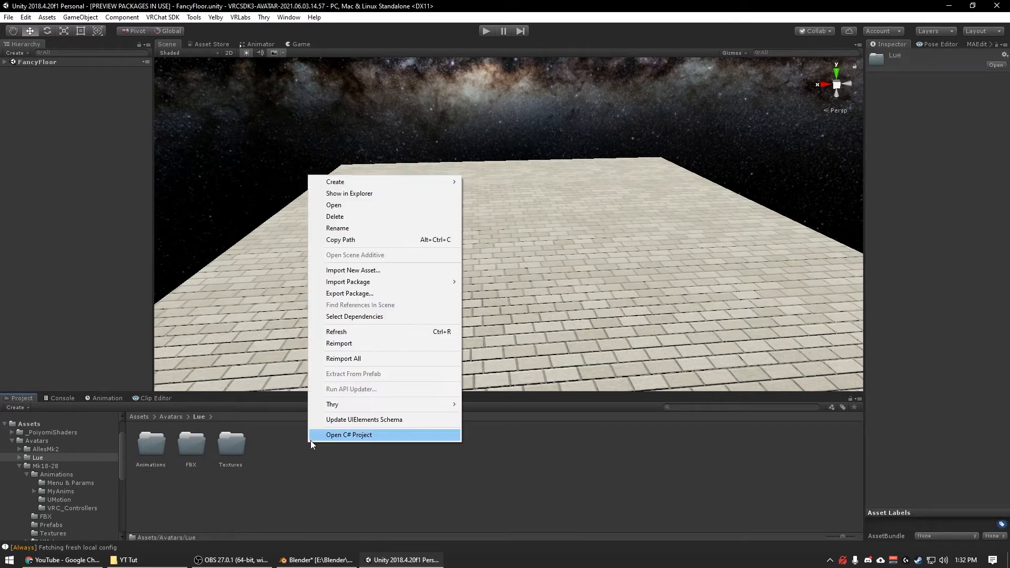
pyautogui.moveTo(384, 181)
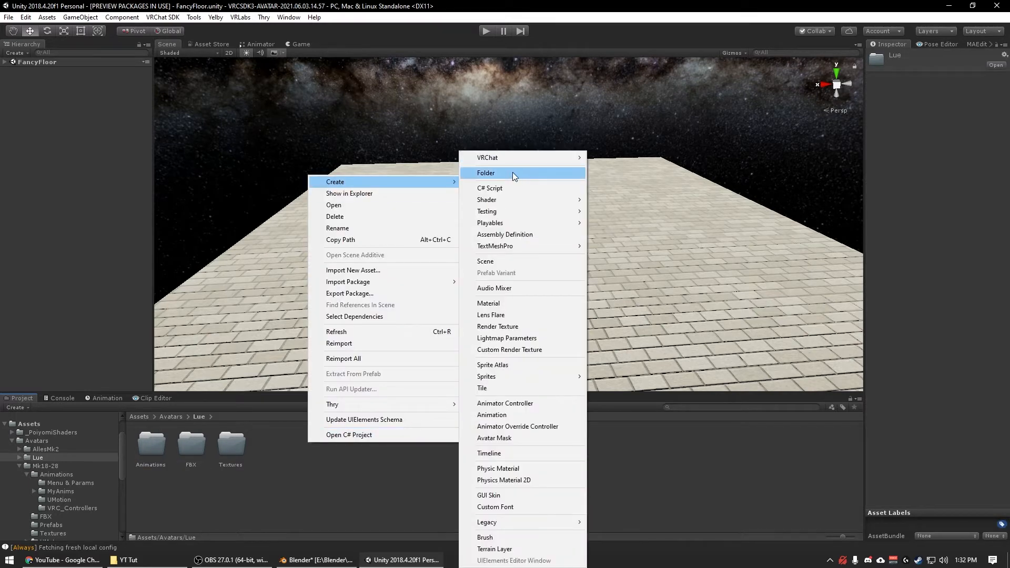
pyautogui.click(513, 173)
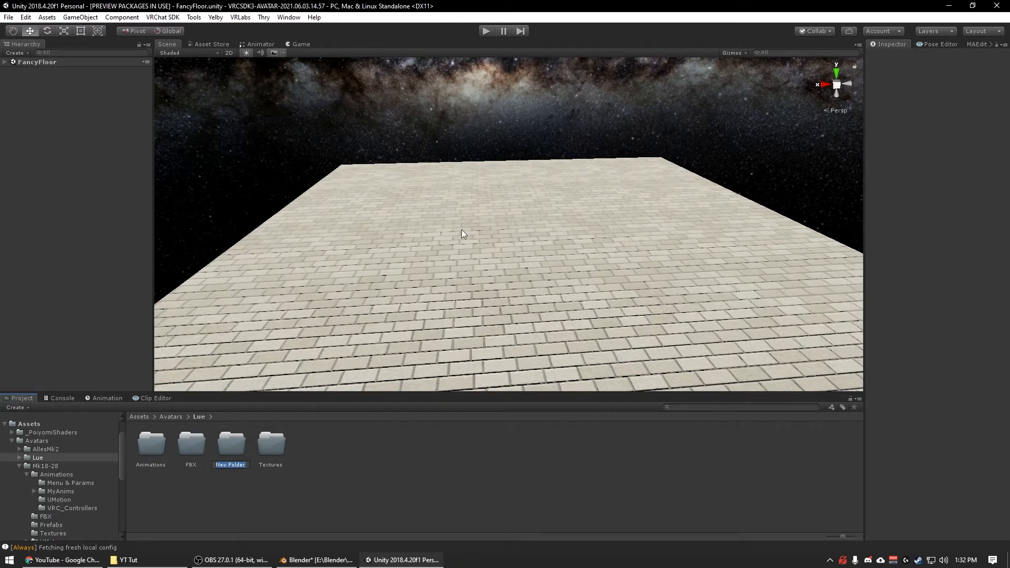
pyautogui.write('Prefabs')
pyautogui.press('Return')
# Step: Add a folder named UMats to the Lue folder
pyautogui.rightClick(334, 464)
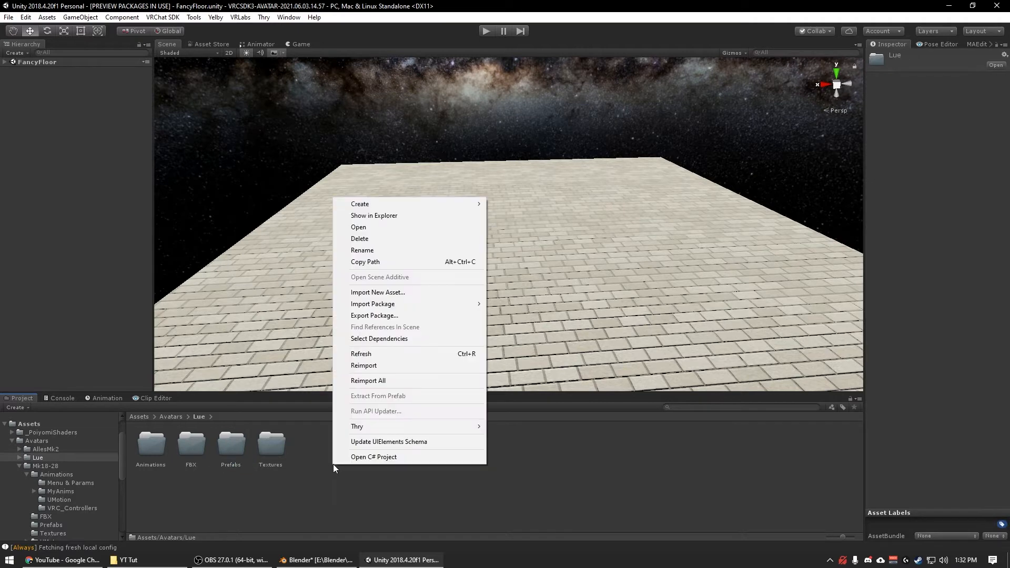
pyautogui.moveTo(416, 207)
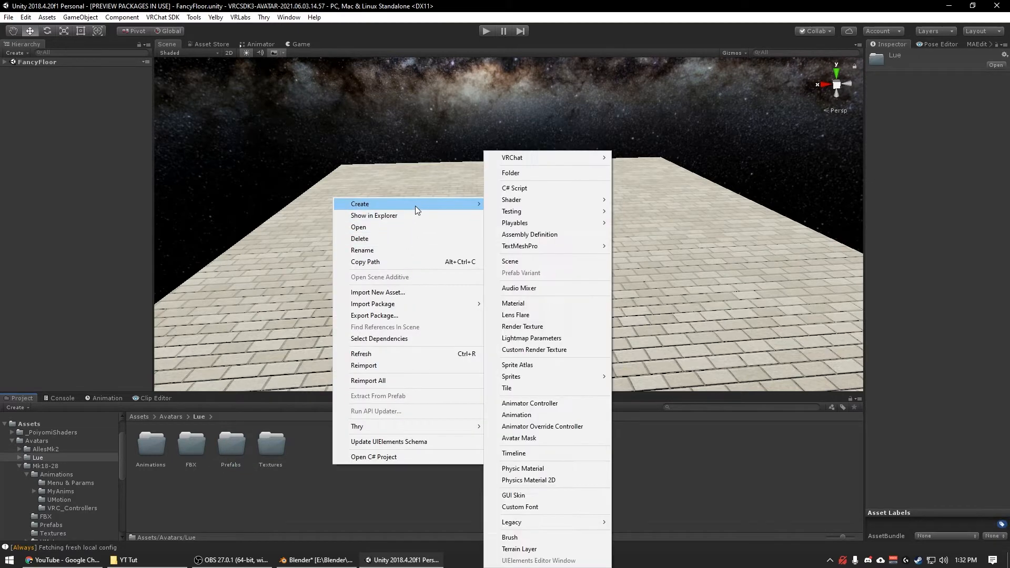
pyautogui.click(520, 173)
pyautogui.write('UMats')
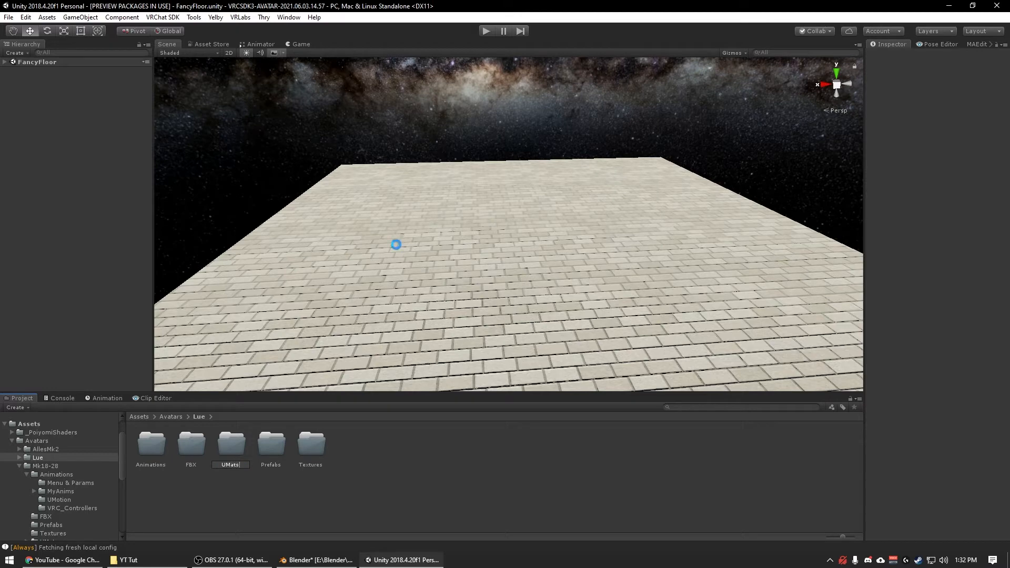
pyautogui.press('Return')
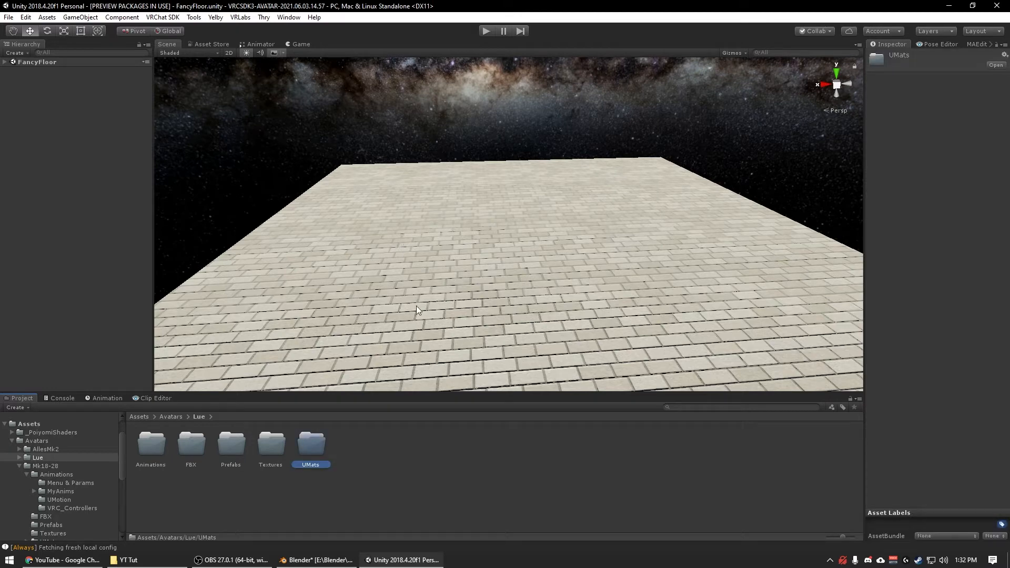
# Step: Open the new Textures folder in Unity, then switch to File Explorer and browse from YT Tut to Lue's Textures folder
pyautogui.doubleClick(266, 451)
pyautogui.click(158, 560)
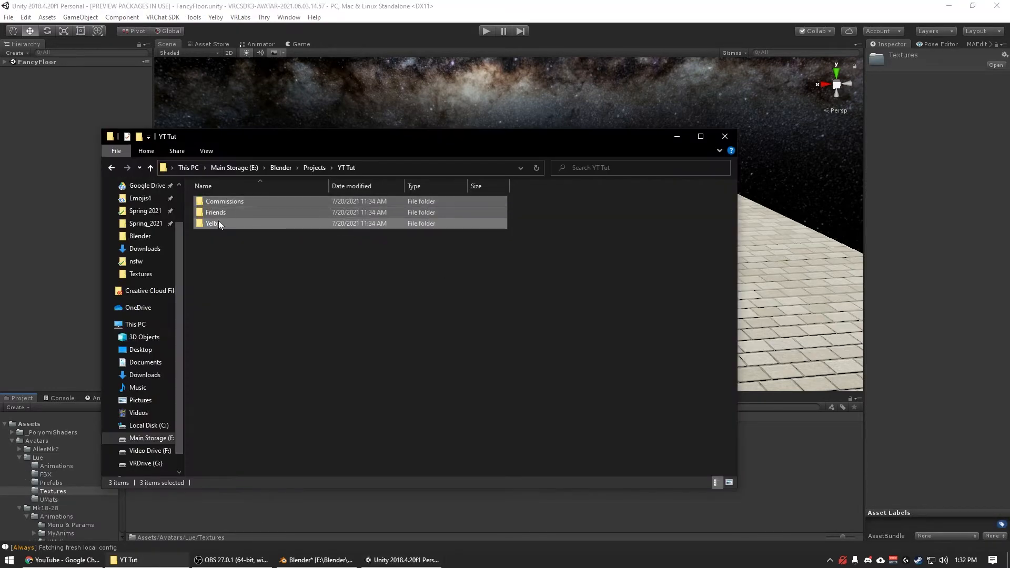
pyautogui.doubleClick(217, 220)
pyautogui.doubleClick(215, 203)
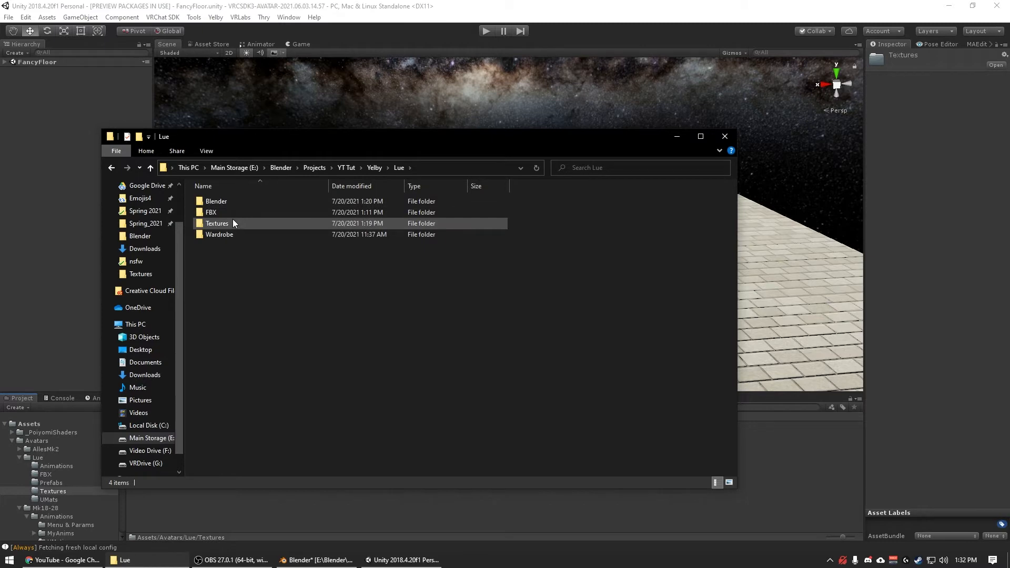
pyautogui.doubleClick(233, 223)
# Step: Import all the images from Lue's Textures folder on disk into the Unity project's Lue/Textures folder
pyautogui.hotkey('ctrl', 'a')
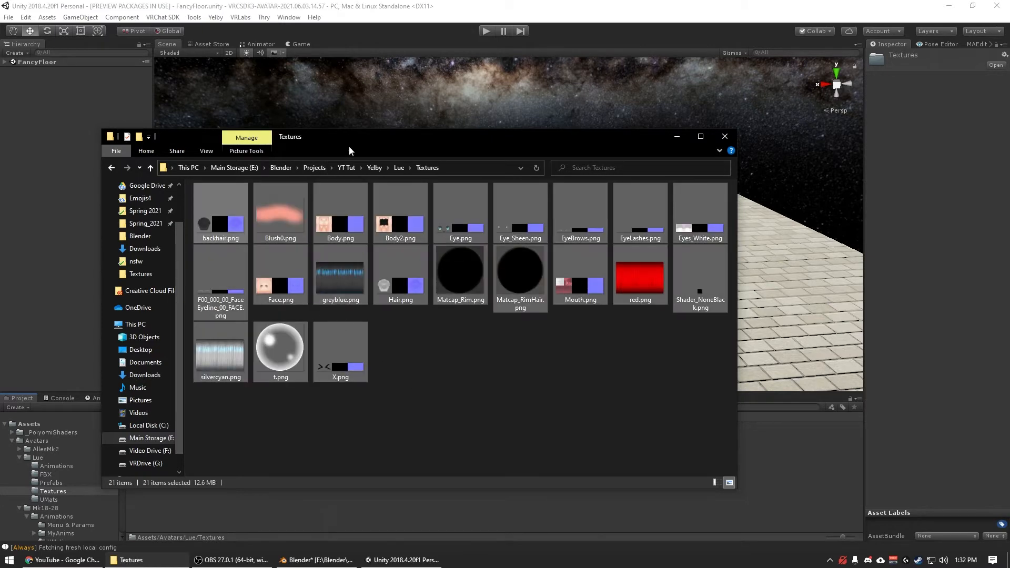
pyautogui.moveTo(354, 143); pyautogui.dragTo(678, 120)
pyautogui.moveTo(605, 253); pyautogui.dragTo(325, 287)
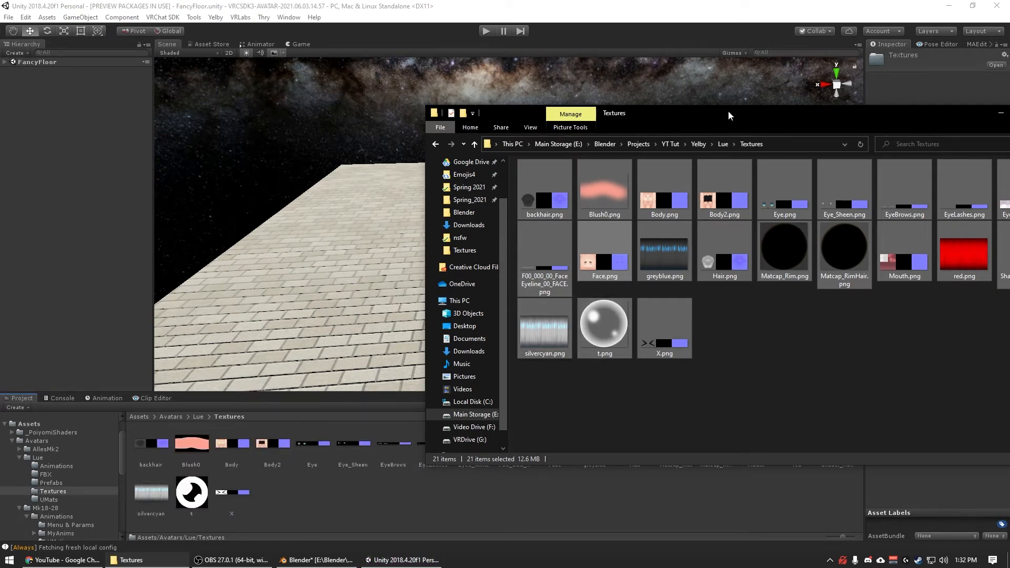
# Step: Import Lue [5].fbx from Lue's FBX folder on disk into the Unity project's Lue/FBX folder
pyautogui.moveTo(729, 114); pyautogui.dragTo(516, 117)
pyautogui.click(508, 149)
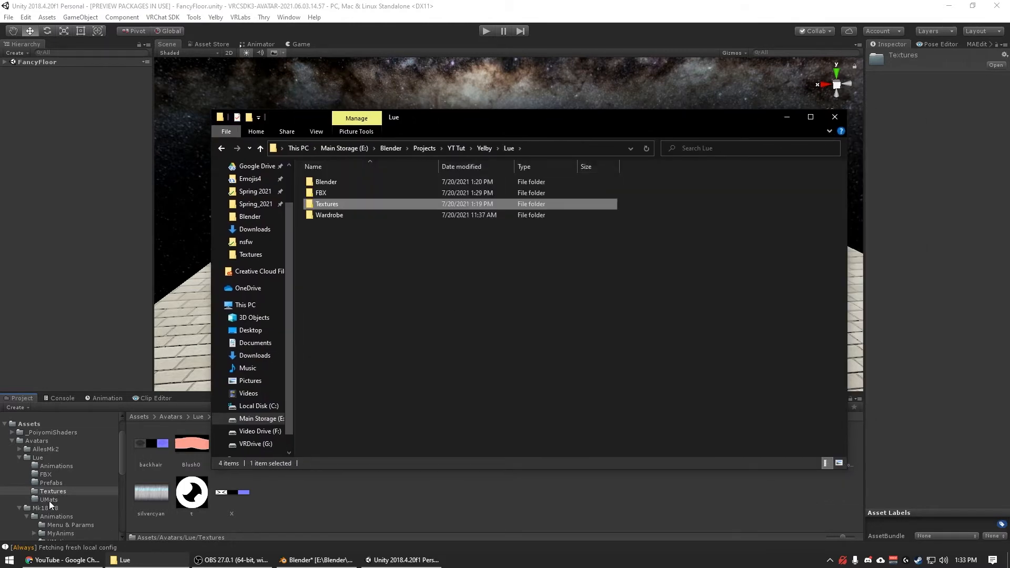
pyautogui.click(48, 474)
pyautogui.click(123, 560)
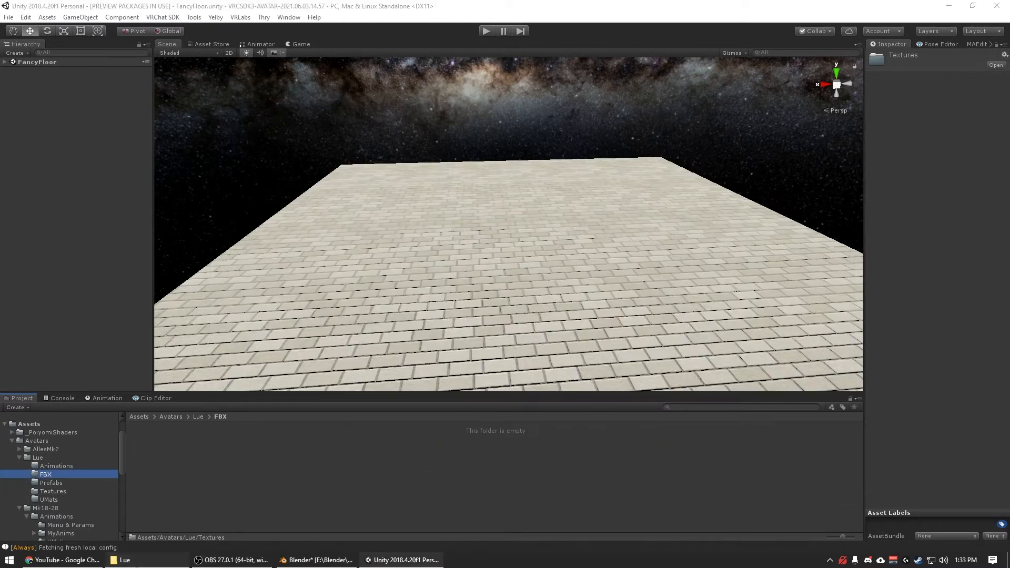
pyautogui.doubleClick(368, 193)
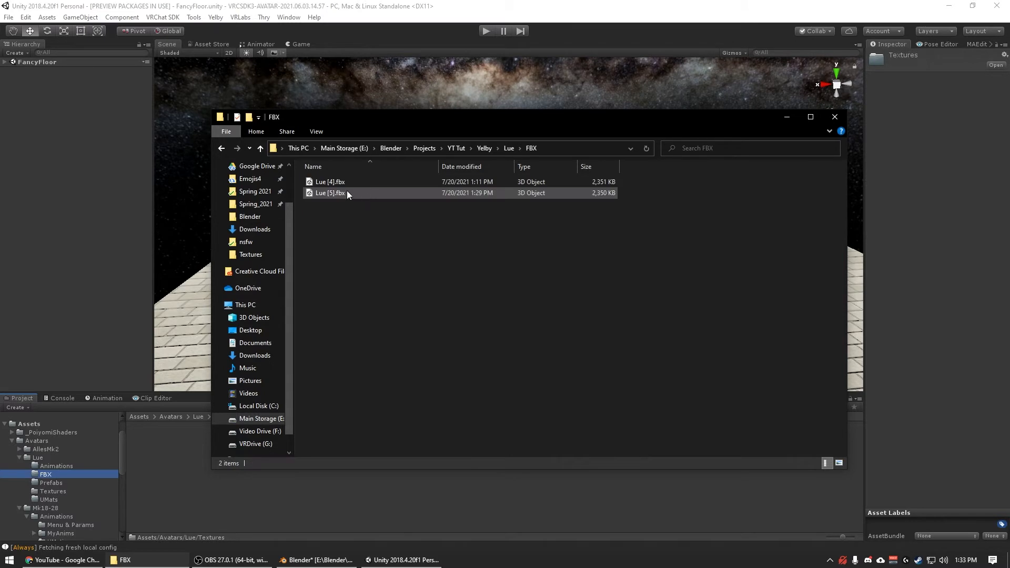
pyautogui.moveTo(360, 194); pyautogui.dragTo(160, 474)
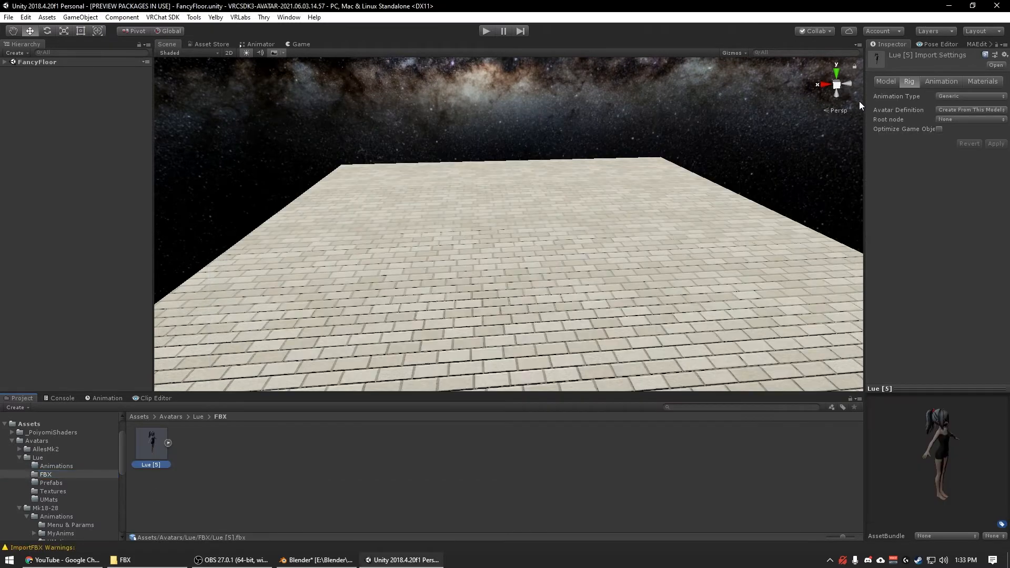
# Step: Set Blend Shape Normals to Import in the Model import settings of Lue [5]
pyautogui.click(887, 81)
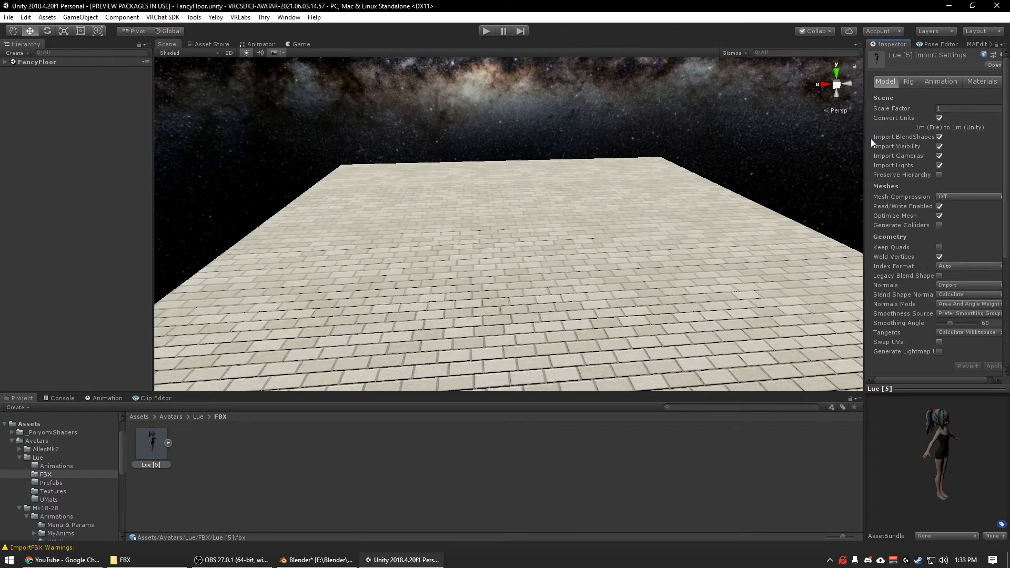
pyautogui.moveTo(862, 140); pyautogui.dragTo(775, 140)
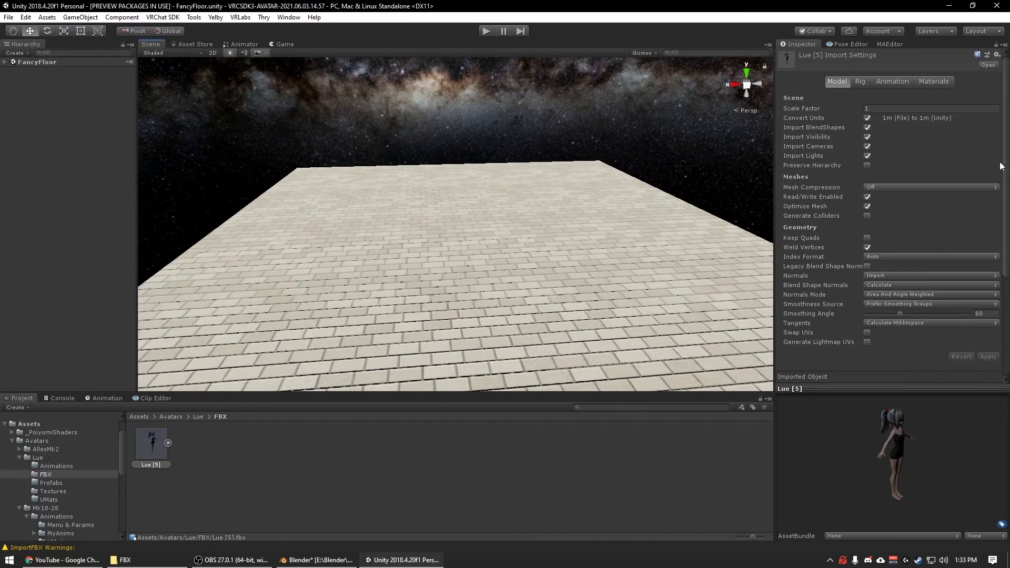
pyautogui.click(895, 286)
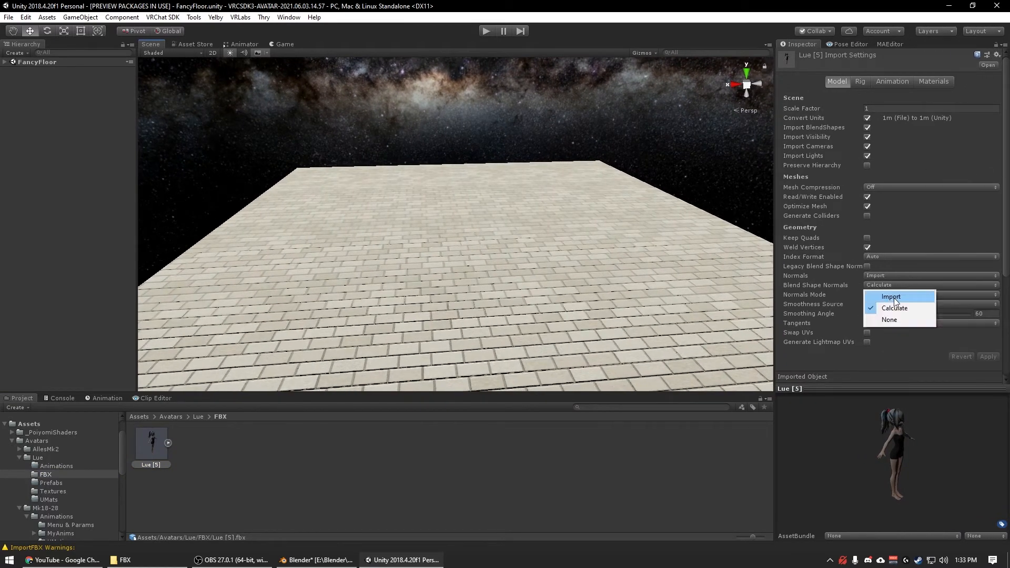
pyautogui.click(894, 298)
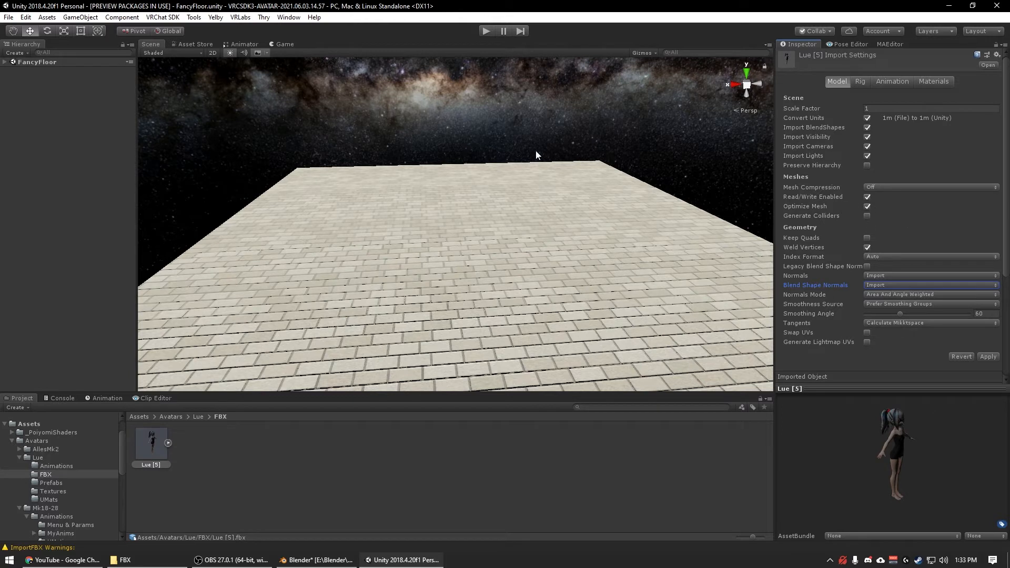
# Step: Open the VRChat SDK control panel to view its Builder page, and close it
pyautogui.click(193, 17)
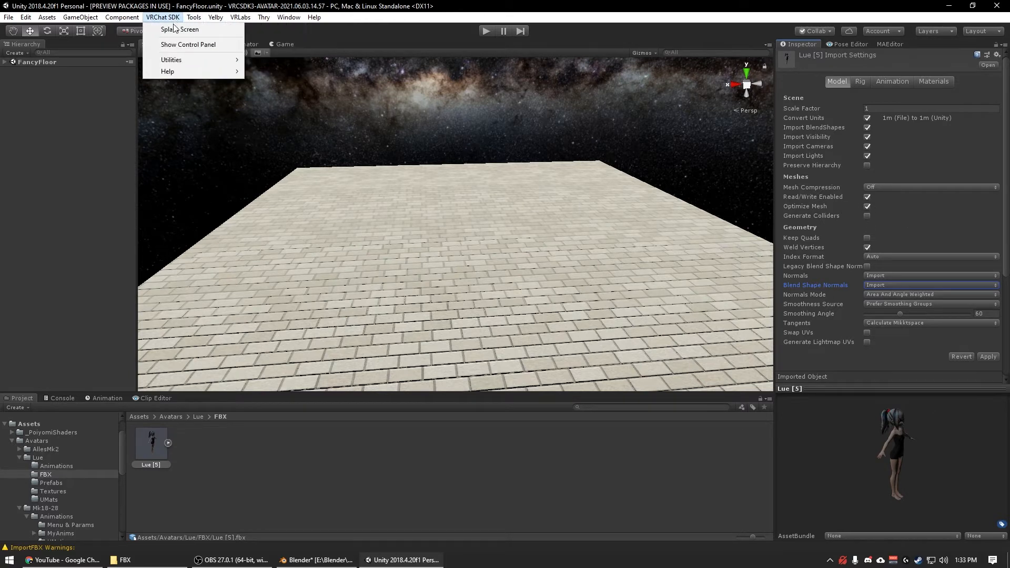
pyautogui.click(180, 45)
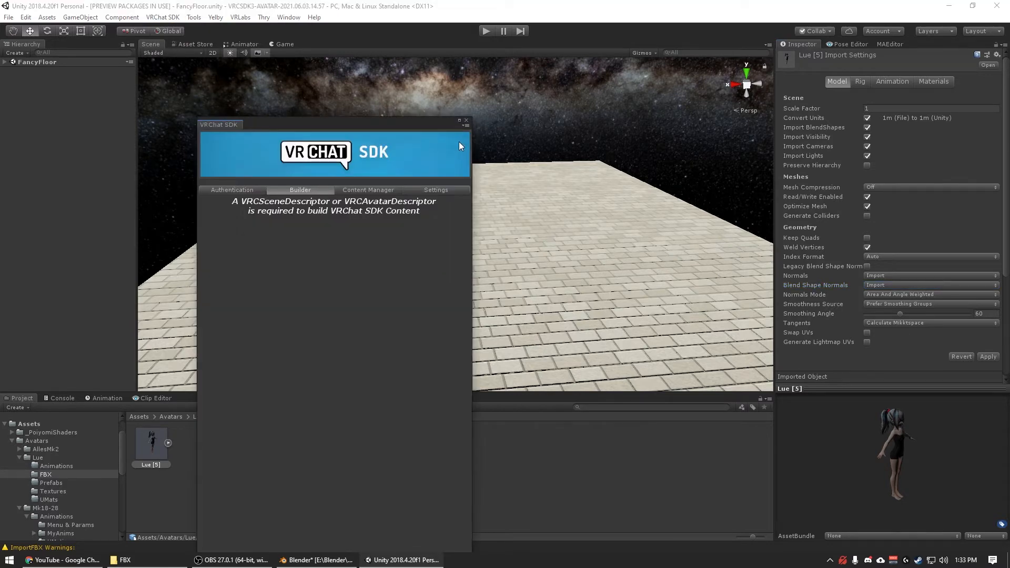
pyautogui.click(464, 123)
# Step: Set the Lue [5] rig's Animation Type to Humanoid, apply the import settings and open the avatar configuration
pyautogui.click(858, 83)
pyautogui.click(881, 95)
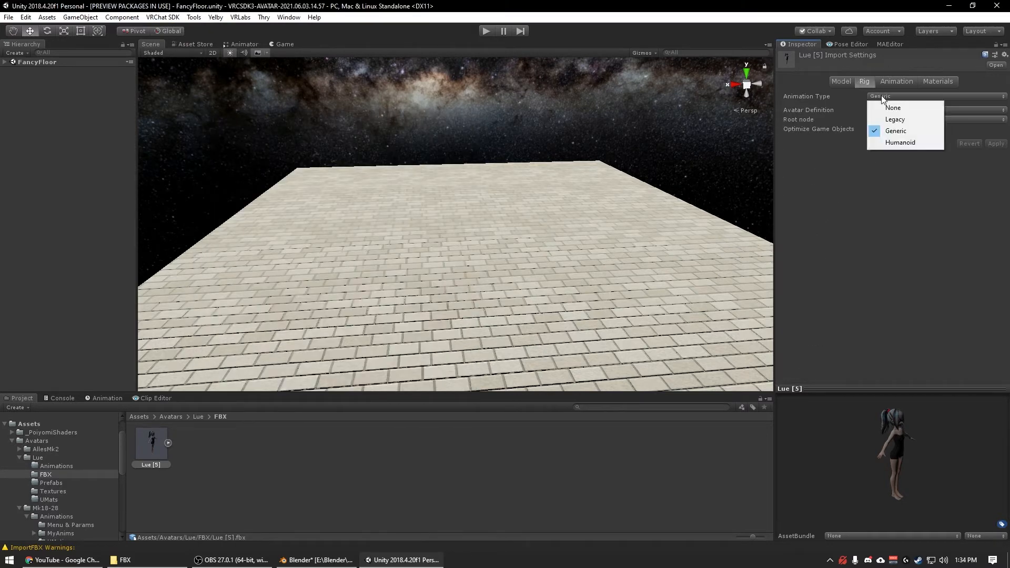
pyautogui.click(883, 138)
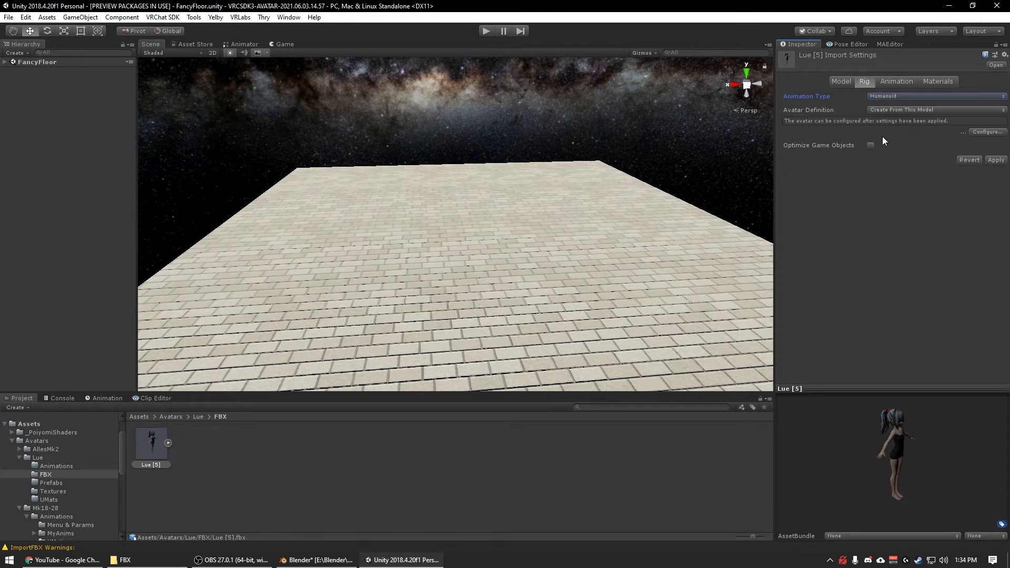
pyautogui.click(985, 133)
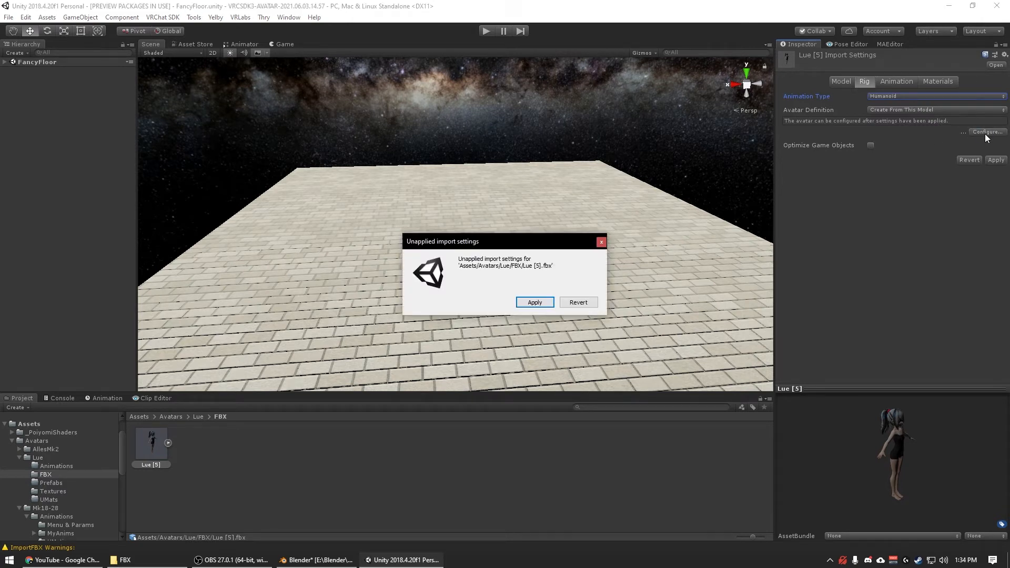
pyautogui.click(531, 303)
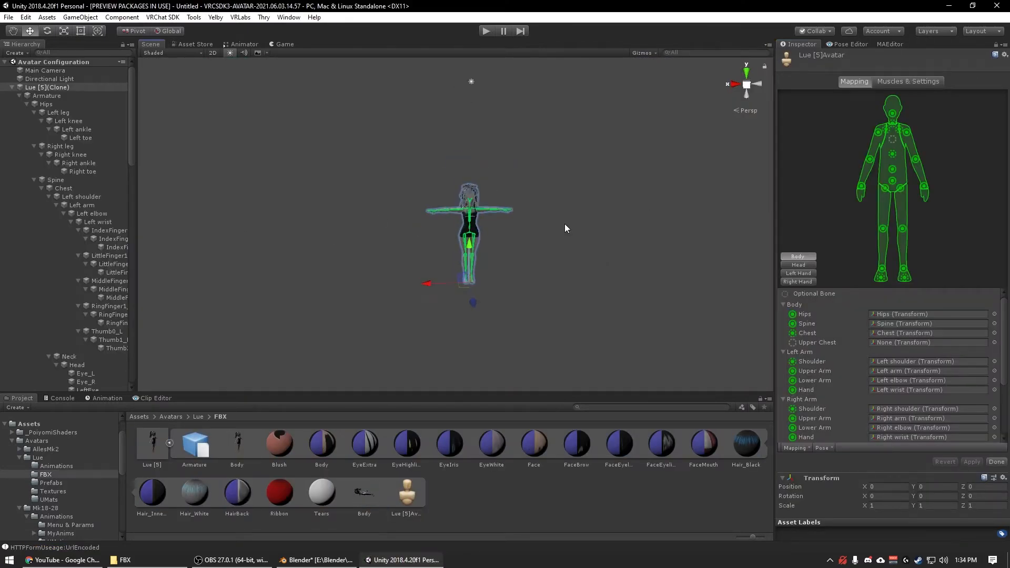
# Step: Examine the avatar's body bone mapping and its skeleton from chest to feet, and display the head bone mapping
pyautogui.scroll(7, 565, 225)
pyautogui.moveTo(562, 223); pyautogui.dragTo(543, 243, button='middle')
pyautogui.scroll(-3, 826, 372)
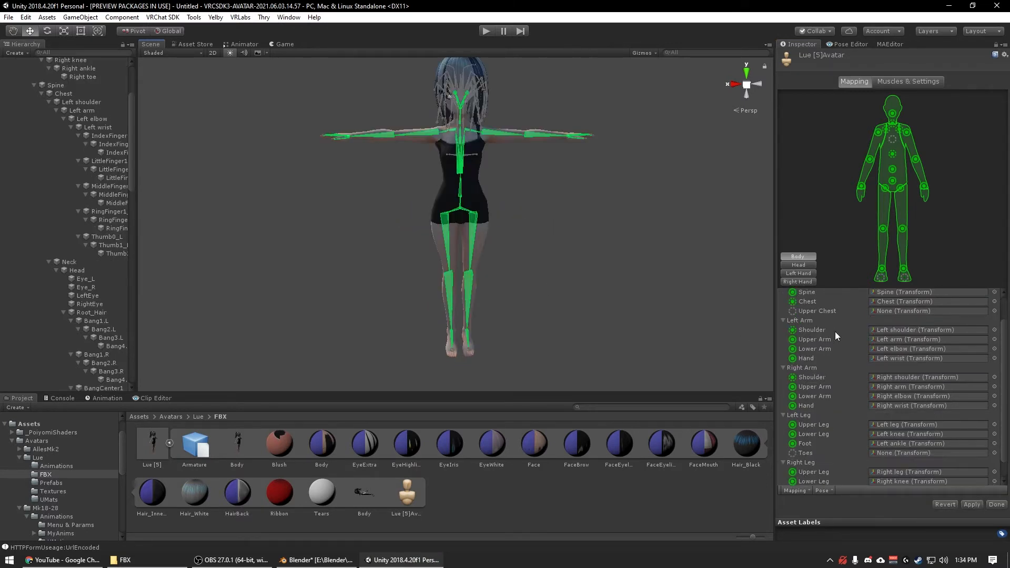
pyautogui.scroll(-3, 803, 346)
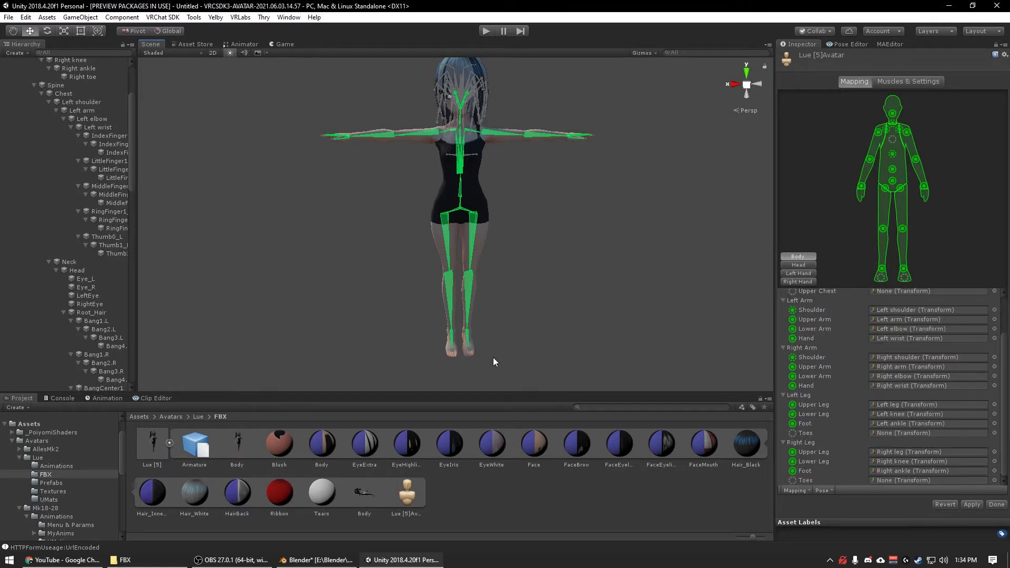
pyautogui.moveTo(494, 361); pyautogui.dragTo(626, 345, button='right')
pyautogui.moveTo(453, 302); pyautogui.dragTo(640, 219, button='middle')
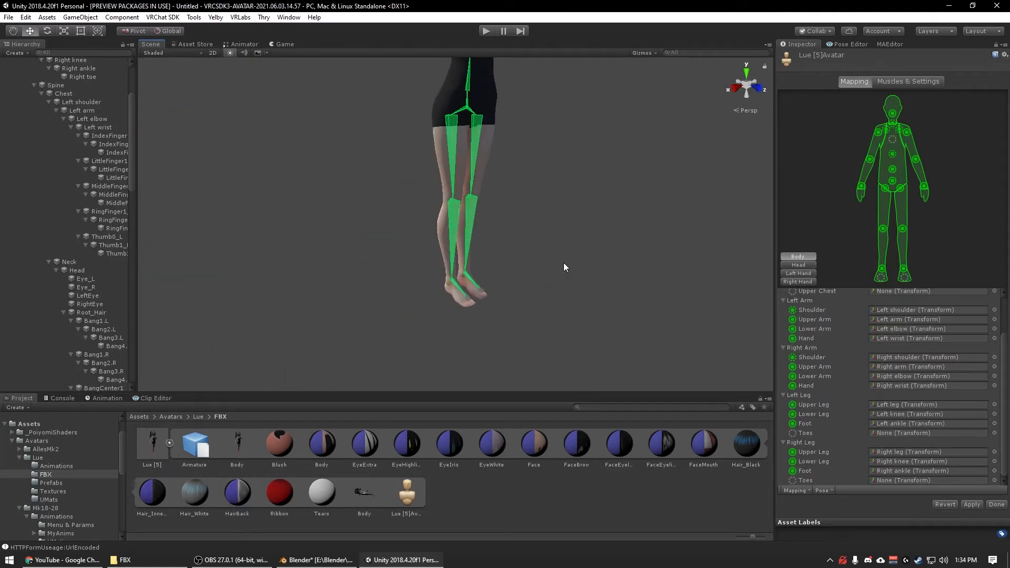
pyautogui.moveTo(564, 263); pyautogui.dragTo(530, 345, button='middle')
pyautogui.click(800, 265)
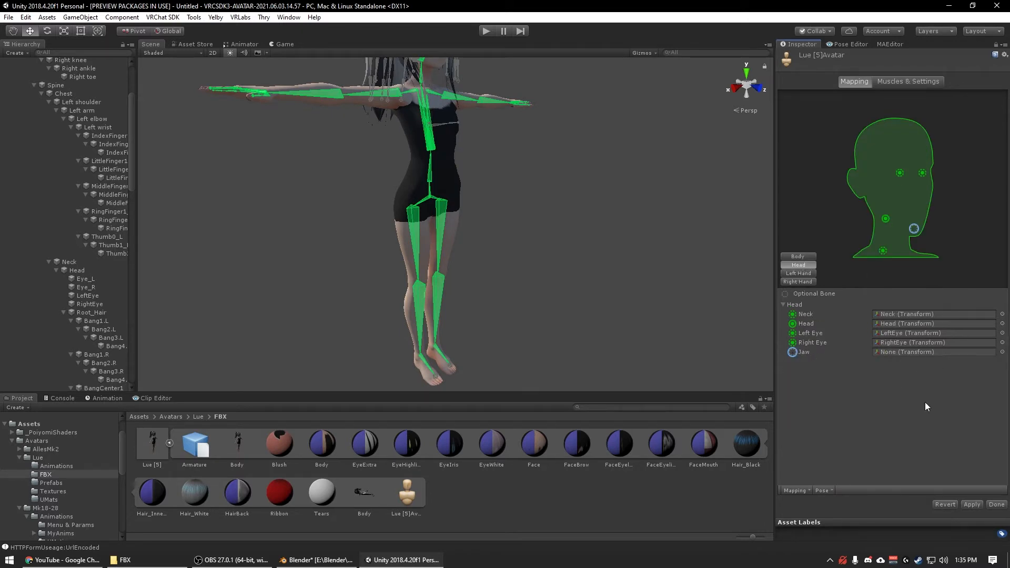
# Step: Finish the avatar configuration, applying the pending import settings, and collapse the contents of the Lue [5] asset
pyautogui.click(1000, 504)
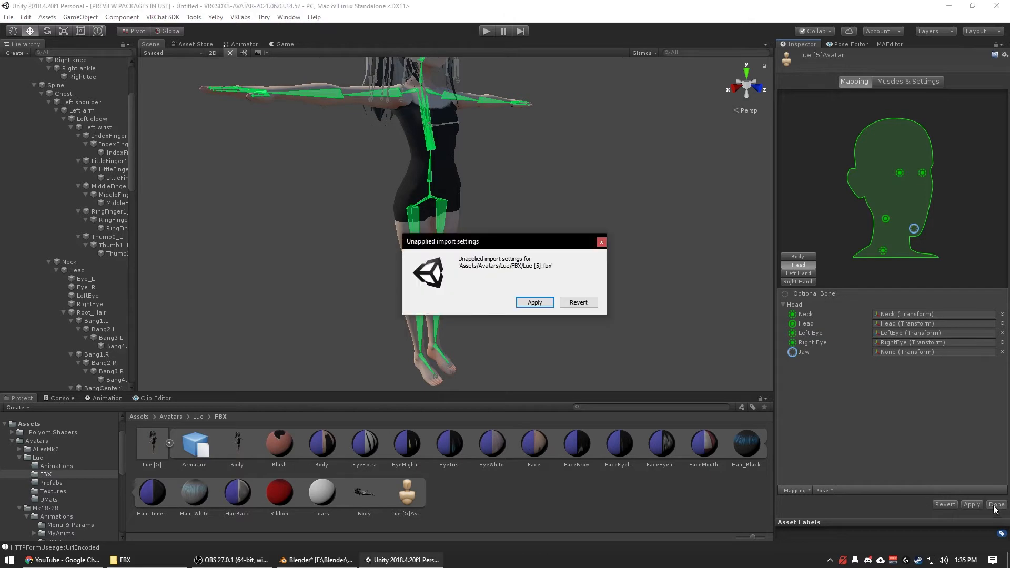
pyautogui.click(534, 303)
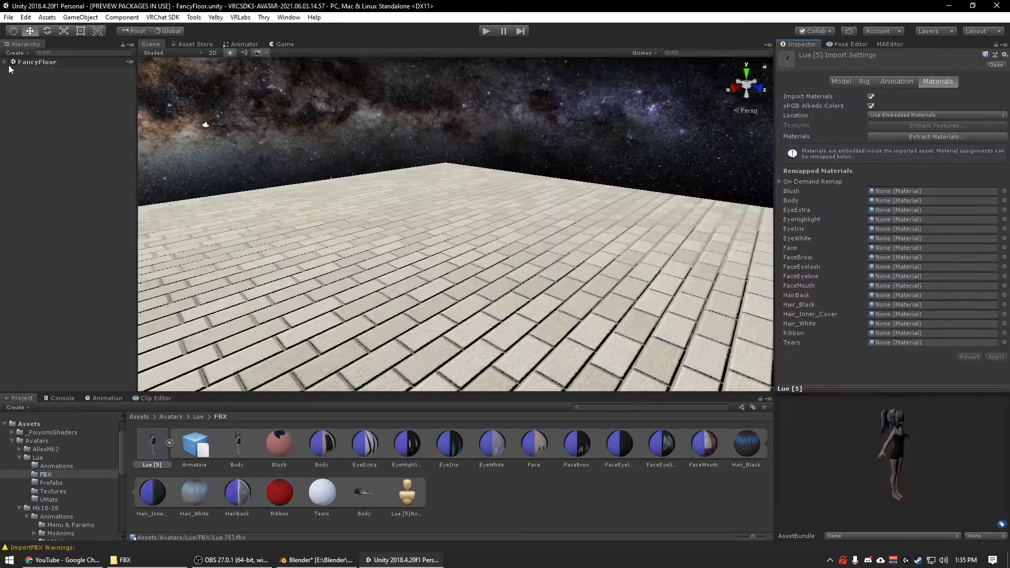
pyautogui.click(169, 444)
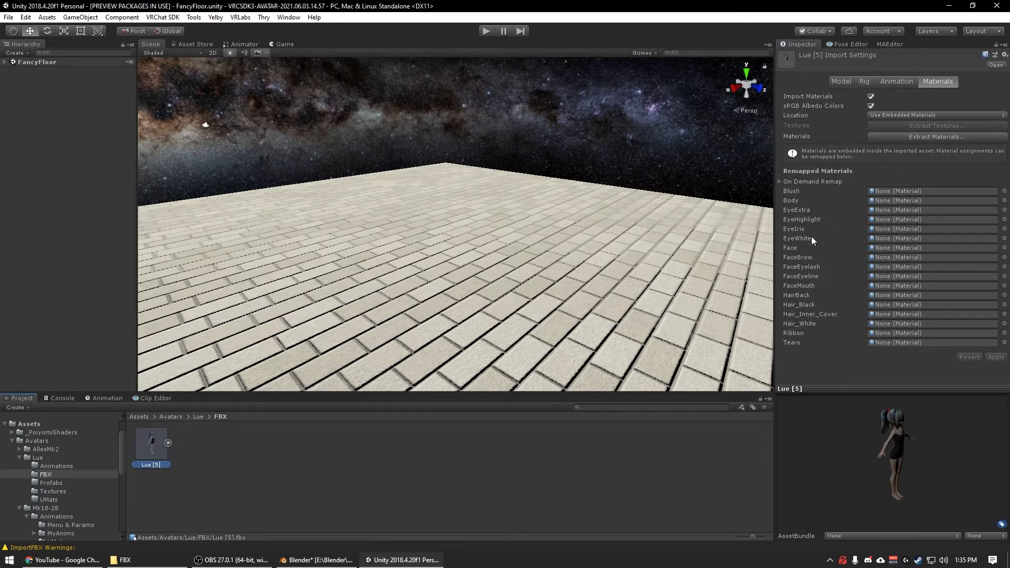
# Step: Extract the embedded materials of Lue [5] into the avatar's Lue/UMats folder
pyautogui.click(921, 135)
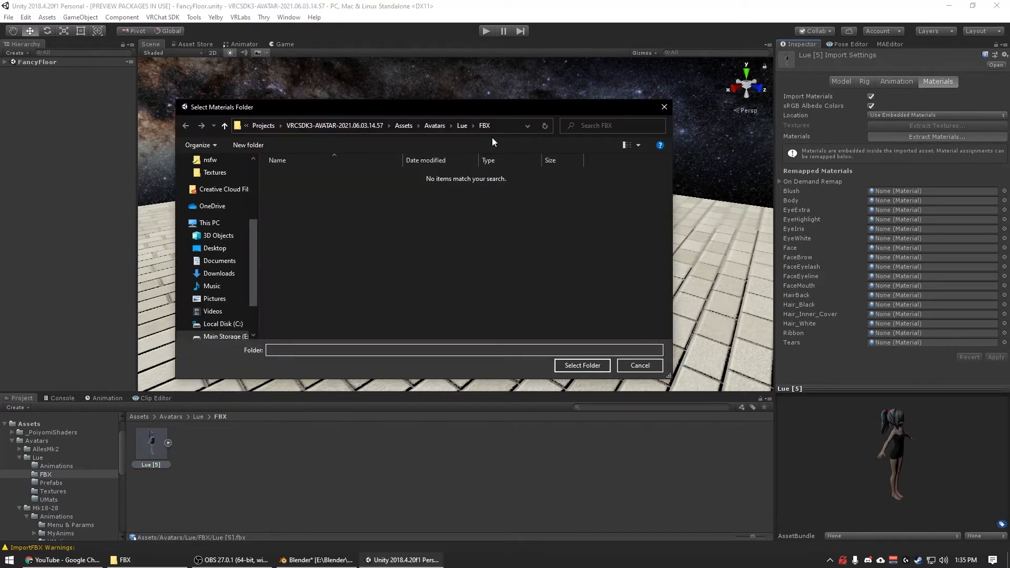
pyautogui.click(462, 129)
pyautogui.doubleClick(320, 218)
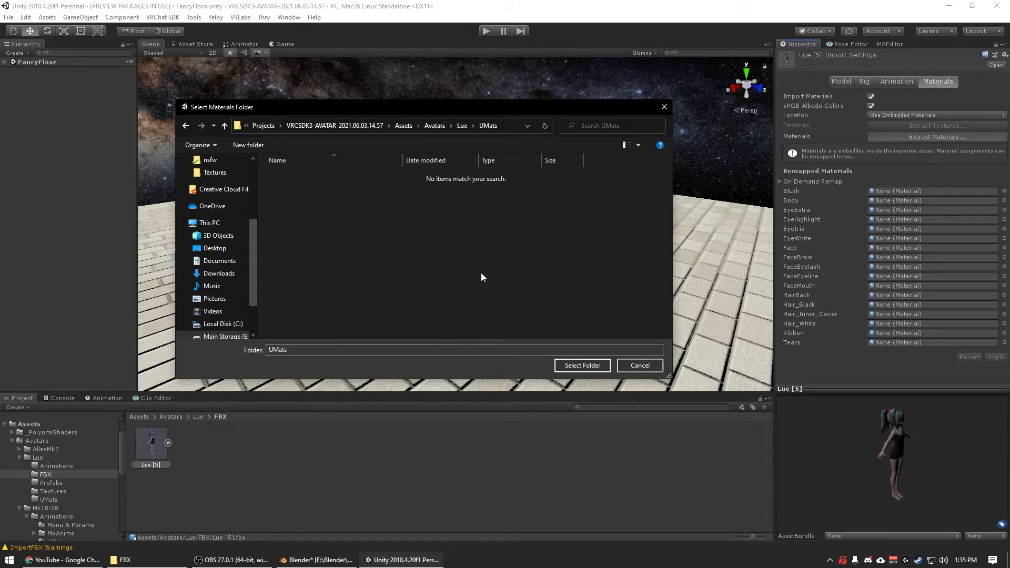
pyautogui.click(583, 366)
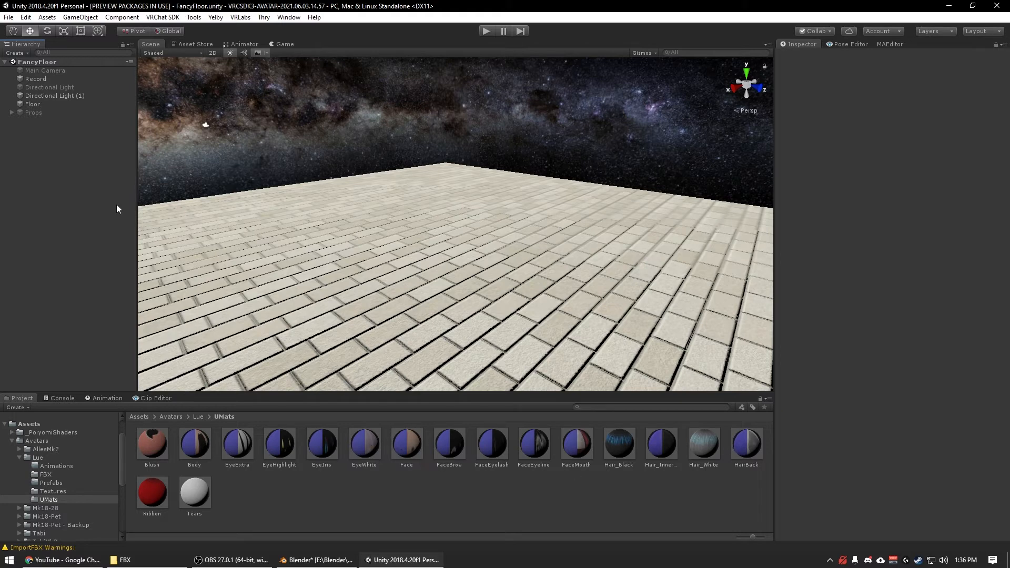
# Step: Add a new scene alongside FancyFloor and save it as Lue in the Assets/Avatars/Lue folder
pyautogui.rightClick(55, 61)
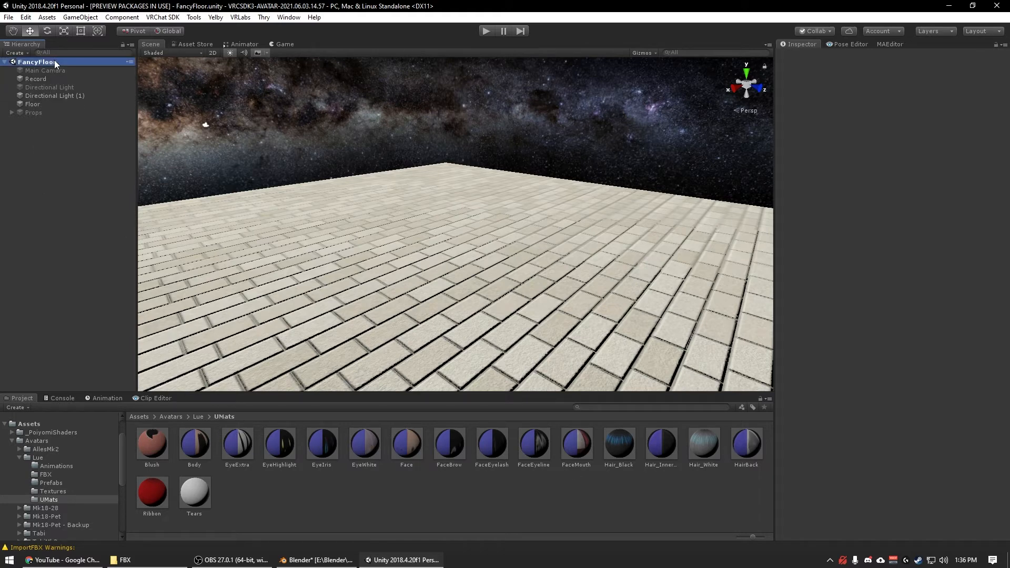
pyautogui.click(93, 169)
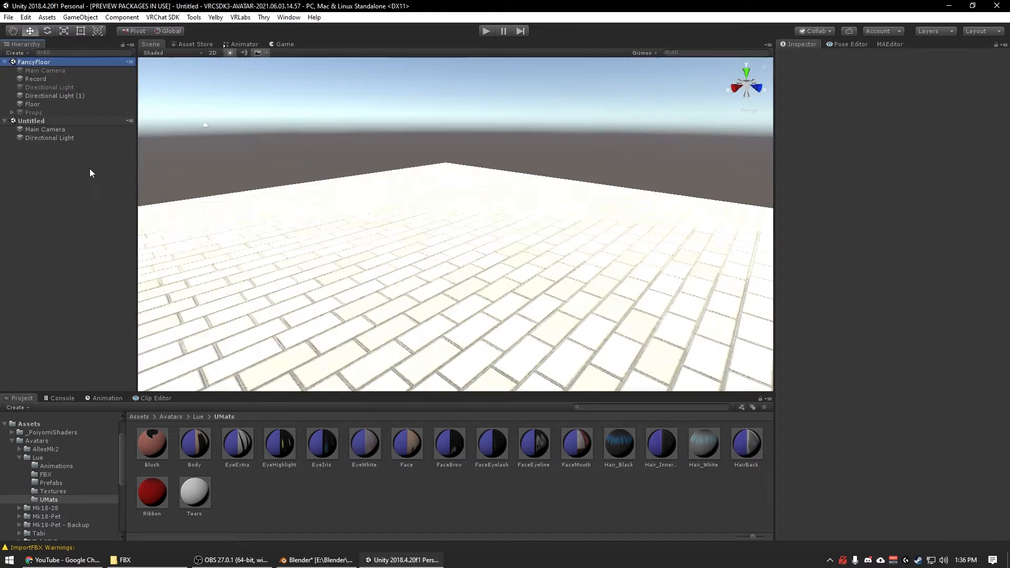
pyautogui.rightClick(40, 124)
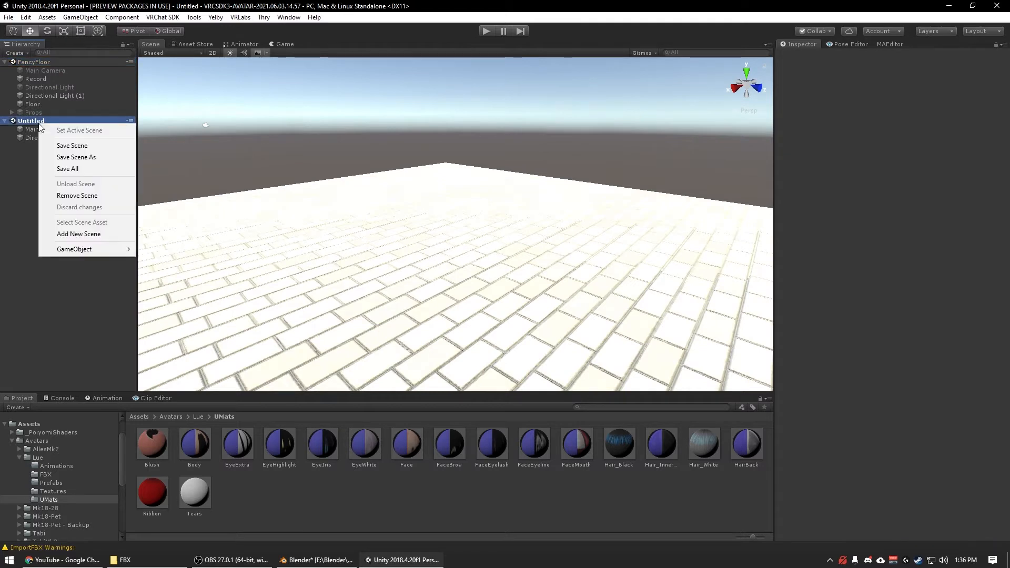
pyautogui.click(77, 156)
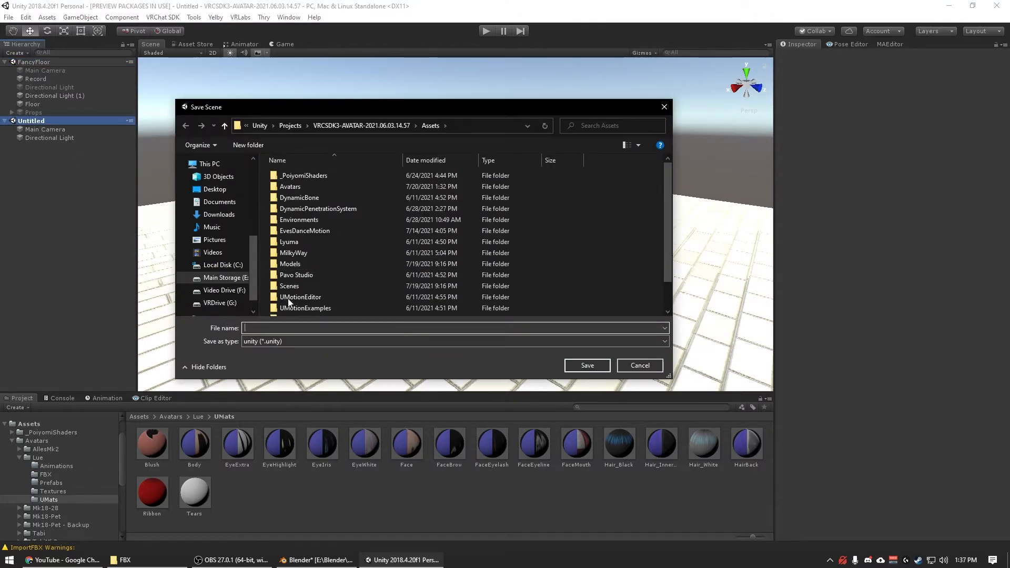
pyautogui.doubleClick(309, 184)
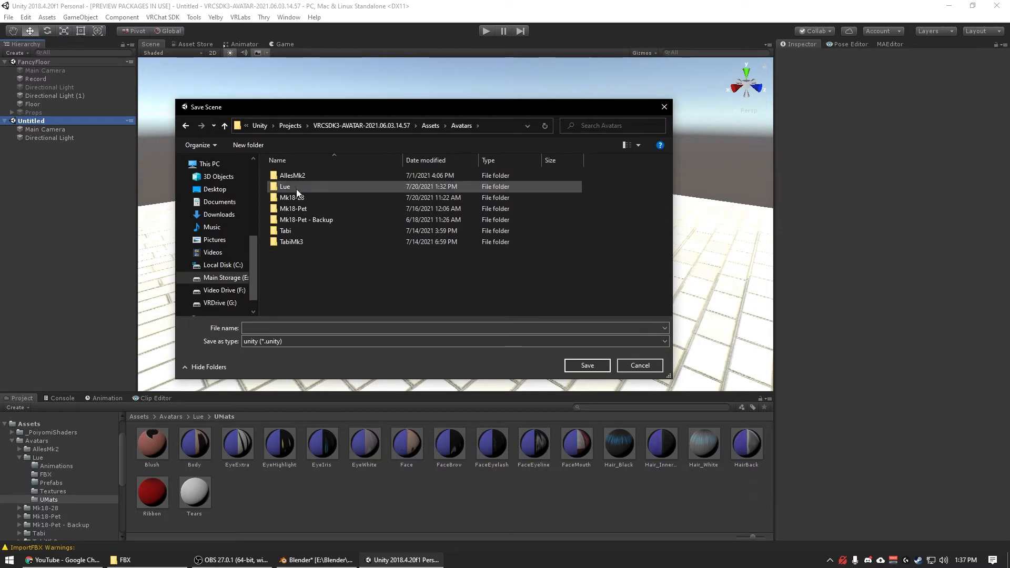
pyautogui.doubleClick(295, 187)
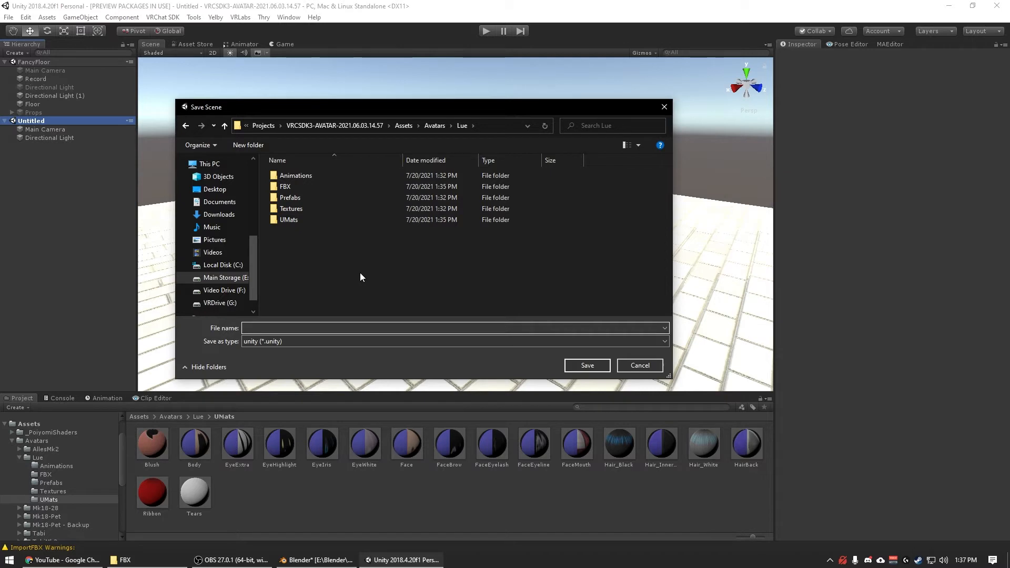
pyautogui.write('Lue')
pyautogui.press('Return')
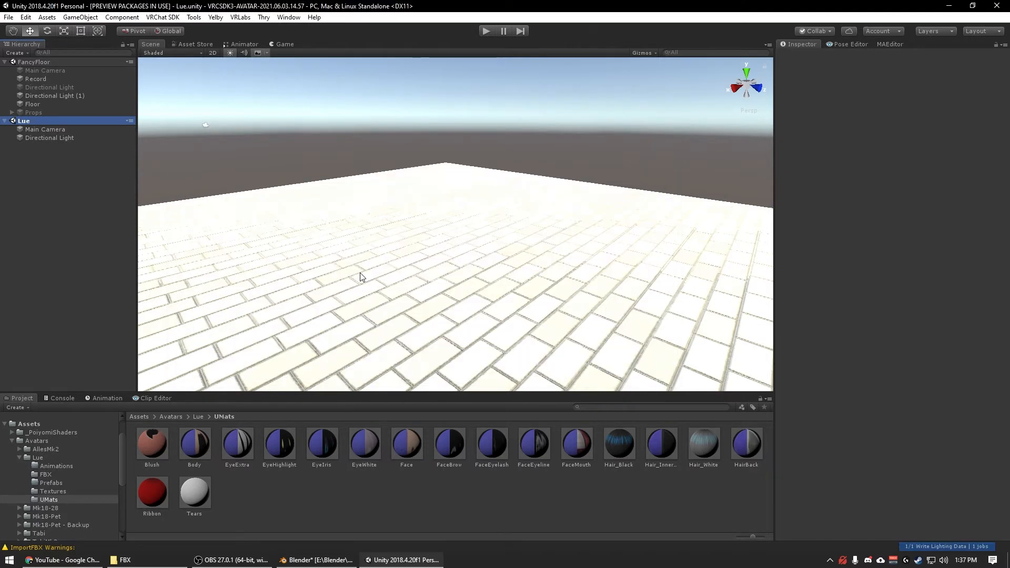
# Step: Unload the Lue scene and load it again so that FancyFloor is the active scene
pyautogui.moveTo(360, 273); pyautogui.dragTo(381, 196, button='right')
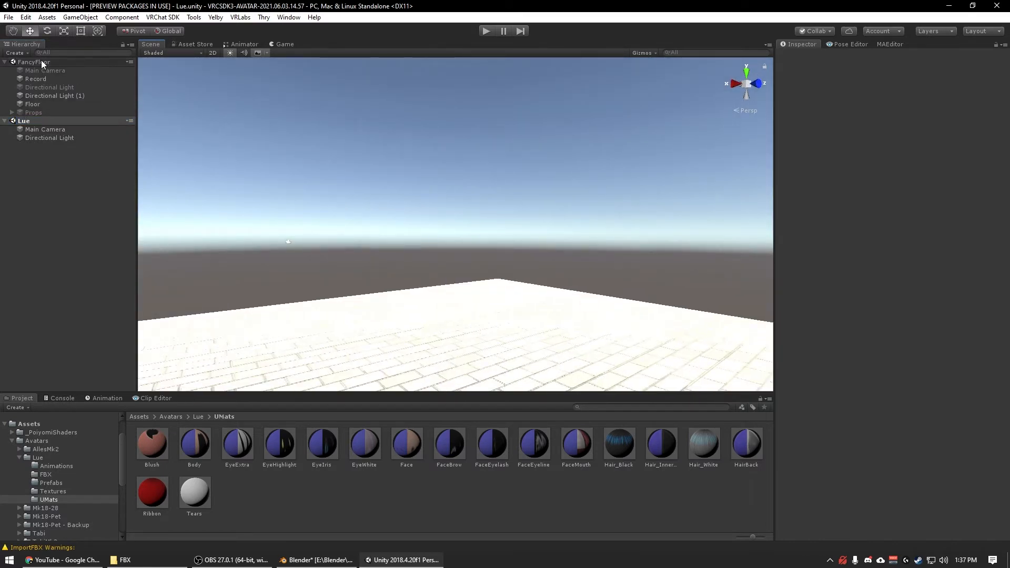
pyautogui.rightClick(25, 120)
pyautogui.click(61, 182)
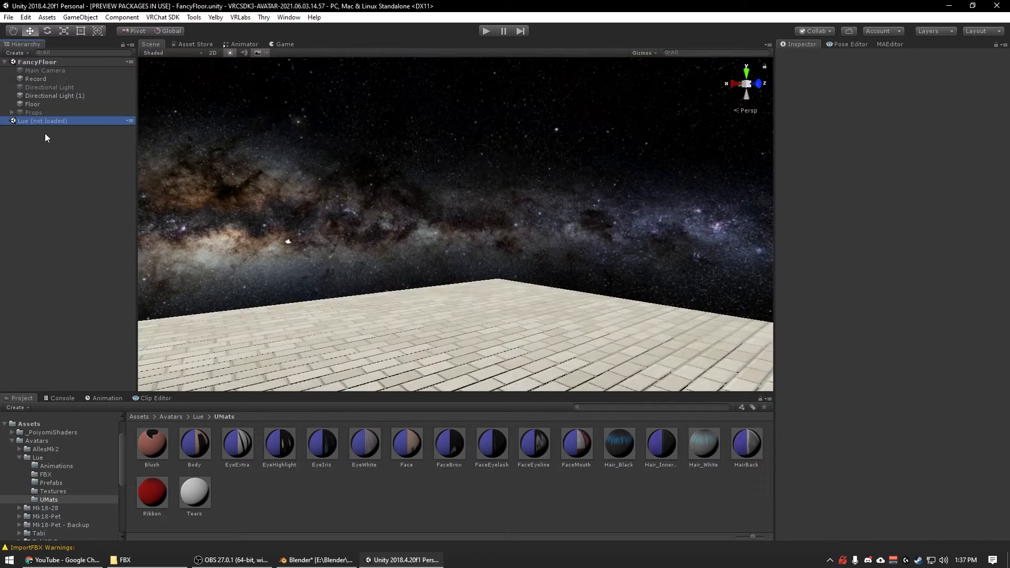
pyautogui.rightClick(46, 122)
pyautogui.click(96, 128)
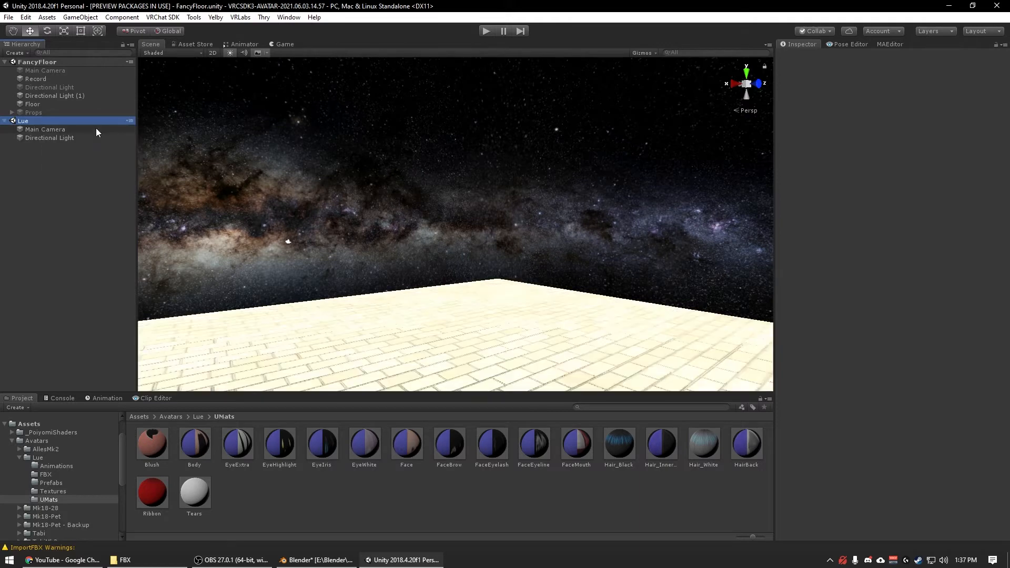
# Step: Deactivate the Directional Light and the Main Camera of the Lue scene
pyautogui.moveTo(455, 125); pyautogui.dragTo(452, 185, button='right')
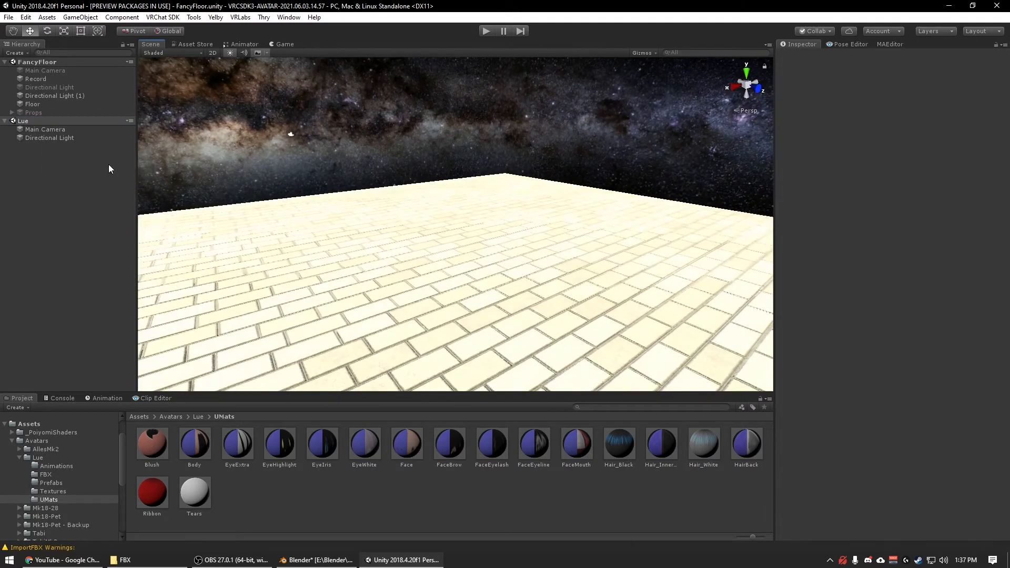
pyautogui.click(54, 137)
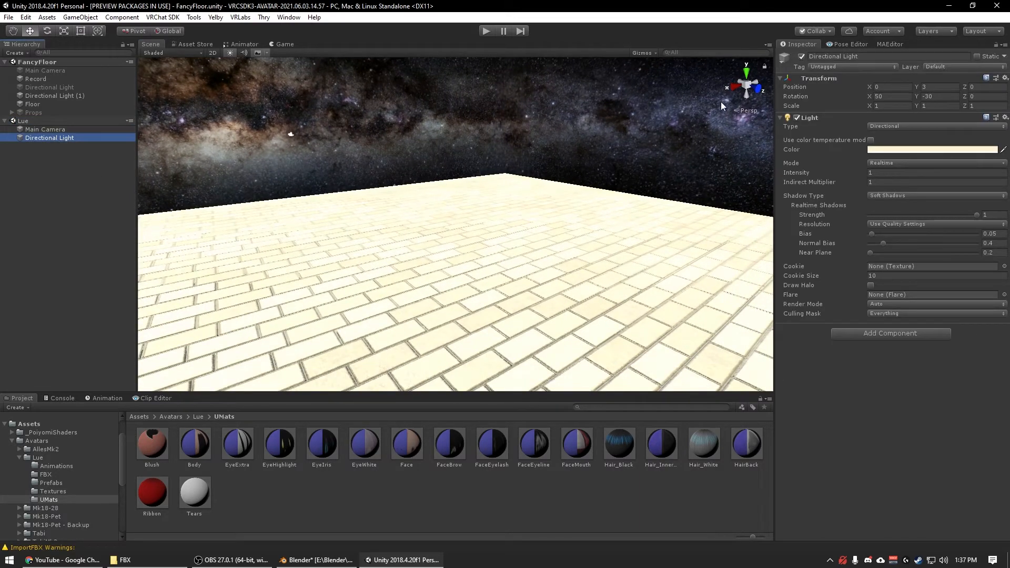
pyautogui.click(802, 56)
pyautogui.click(46, 129)
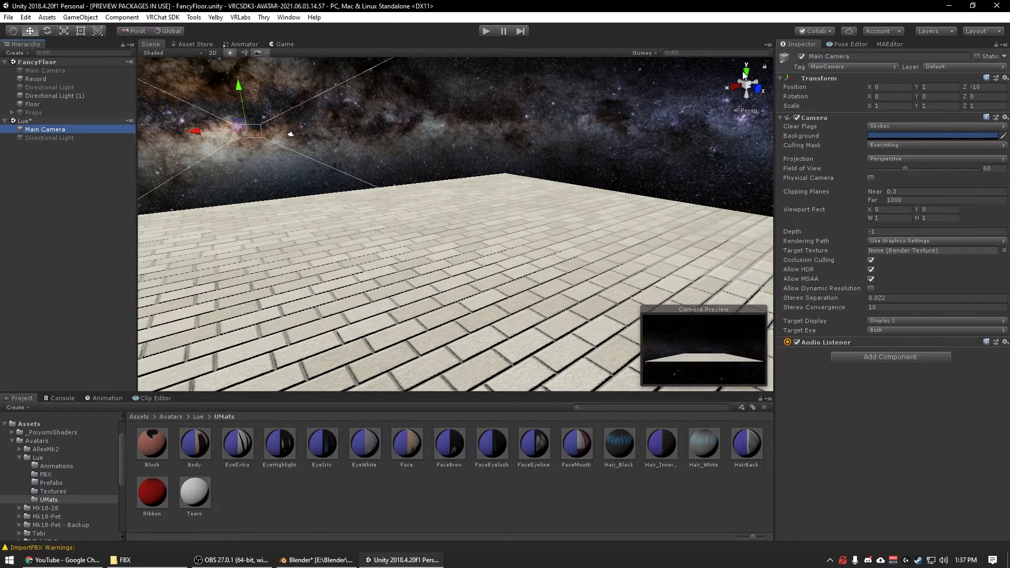
pyautogui.click(802, 55)
pyautogui.scroll(-2, 321, 175)
pyautogui.click(61, 196)
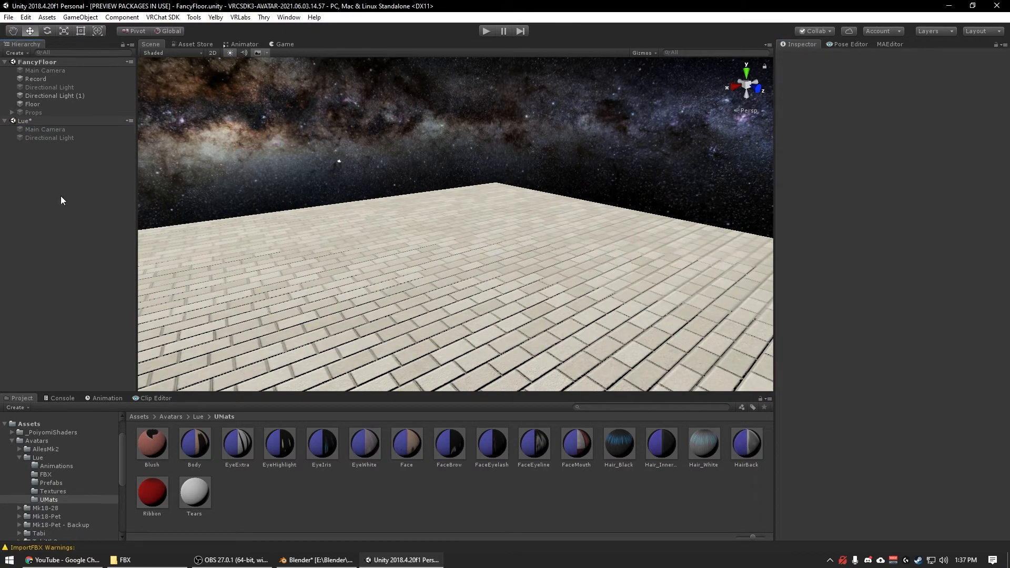
# Step: Place the Lue [5] model from the FBX folder into the Lue scene
pyautogui.moveTo(502, 126); pyautogui.dragTo(410, 210, button='right')
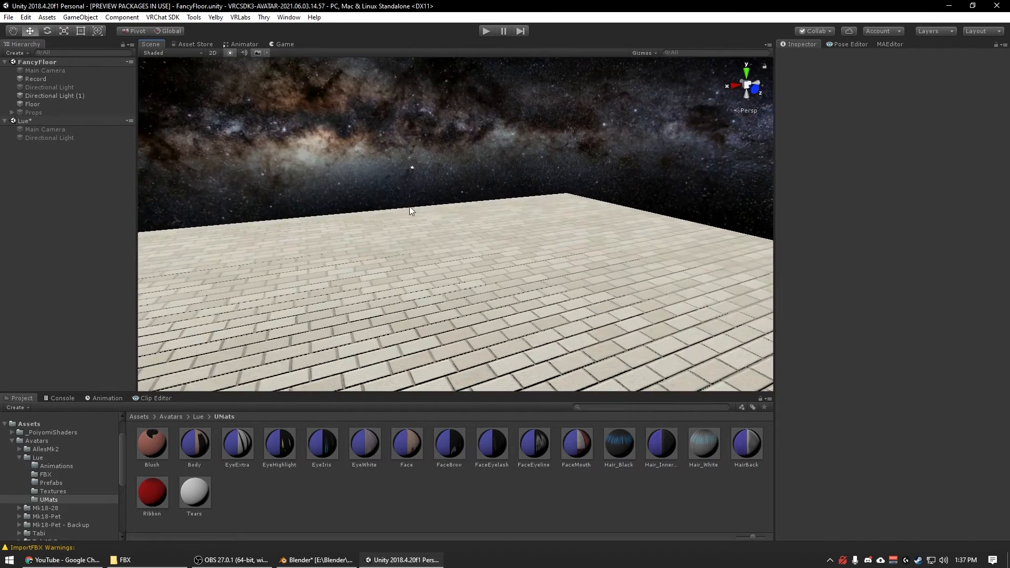
pyautogui.click(55, 474)
pyautogui.click(153, 456)
pyautogui.moveTo(155, 455); pyautogui.dragTo(24, 220)
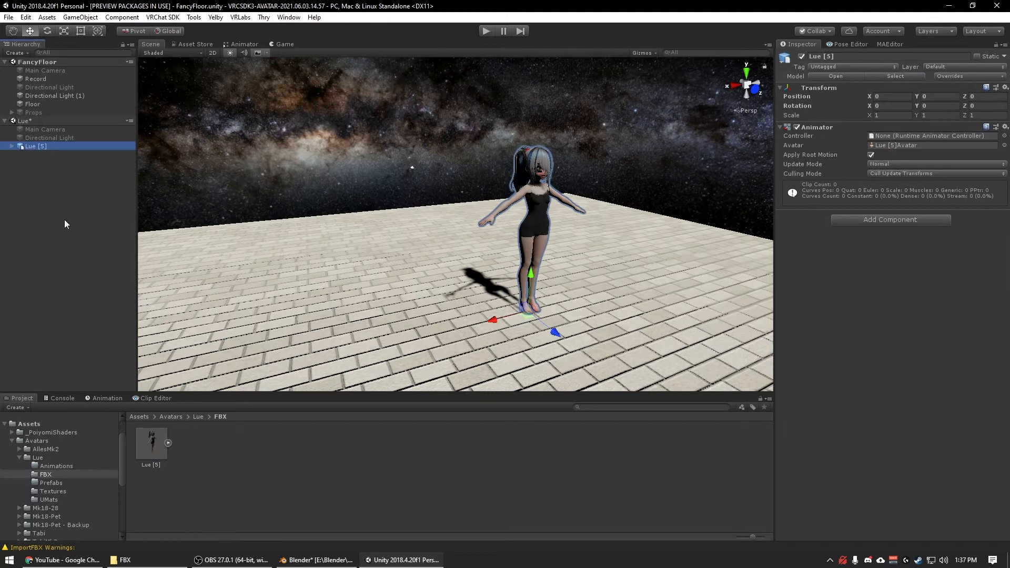
# Step: Check the position and scale values of the Lue [5] model and examine its face up close
pyautogui.click(984, 96)
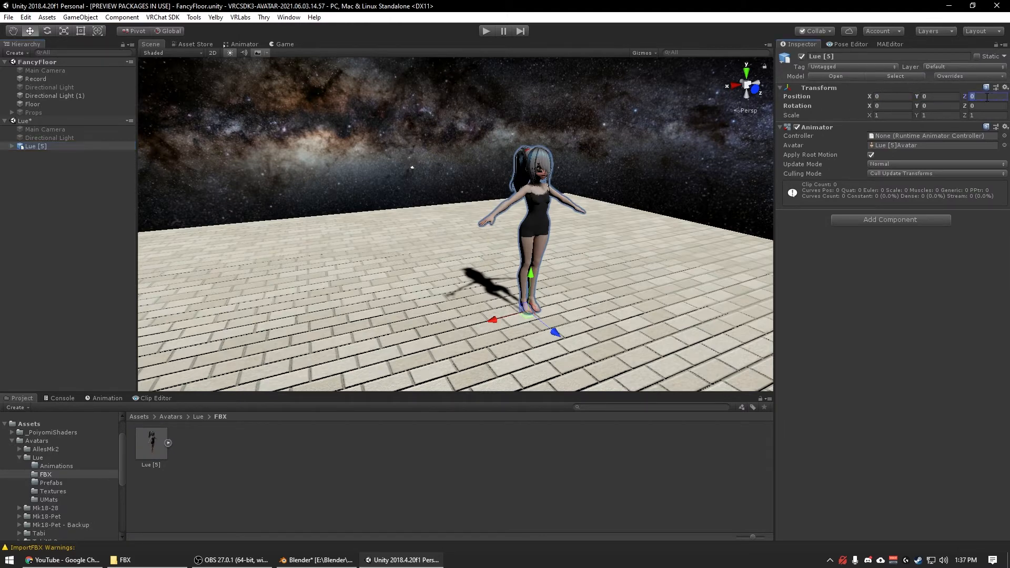
pyautogui.click(893, 116)
pyautogui.click(940, 115)
pyautogui.click(987, 115)
pyautogui.moveTo(533, 201); pyautogui.dragTo(415, 202, button='middle')
pyautogui.scroll(3, 414, 202)
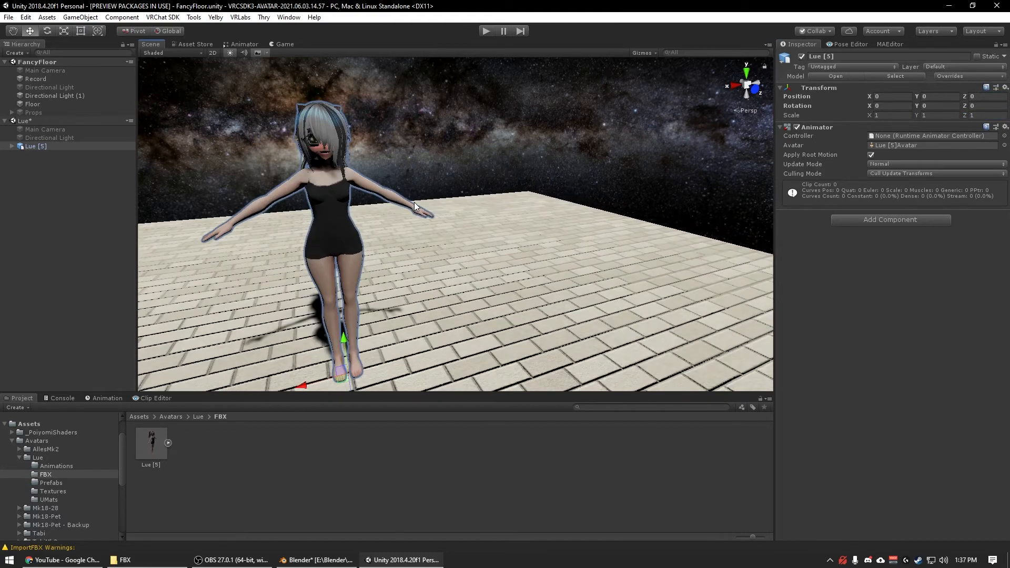
pyautogui.keyDown('alt'); pyautogui.moveTo(452, 192); pyautogui.dragTo(425, 169); pyautogui.keyUp('alt')
pyautogui.scroll(5, 425, 169)
pyautogui.moveTo(425, 169); pyautogui.dragTo(546, 215, button='middle')
pyautogui.keyDown('alt'); pyautogui.moveTo(546, 214); pyautogui.dragTo(542, 226); pyautogui.keyUp('alt')
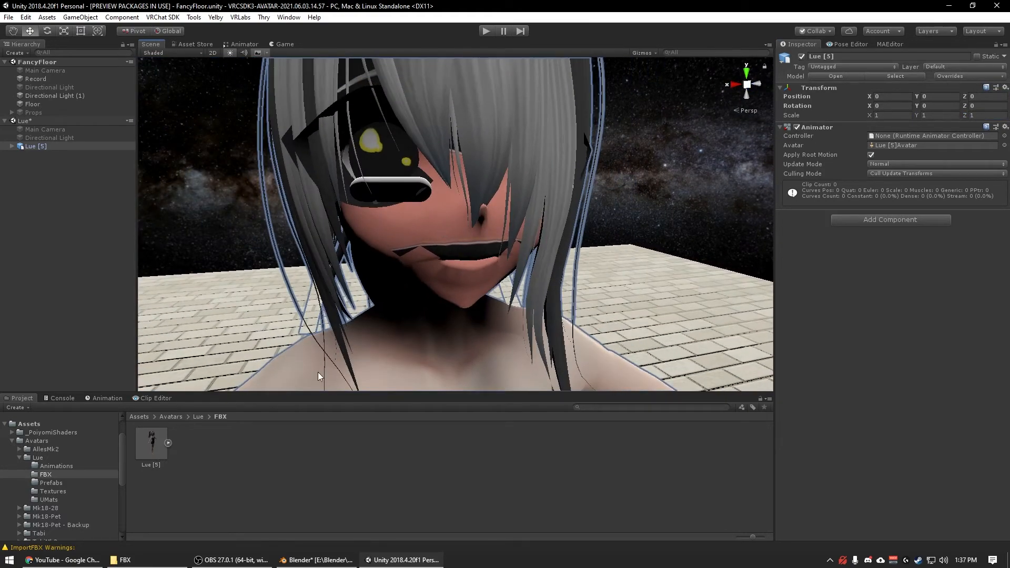
# Step: Switch all 17 materials in the UMats folder to the Poiyomi Toon shader with the Cutout rendering preset
pyautogui.click(51, 500)
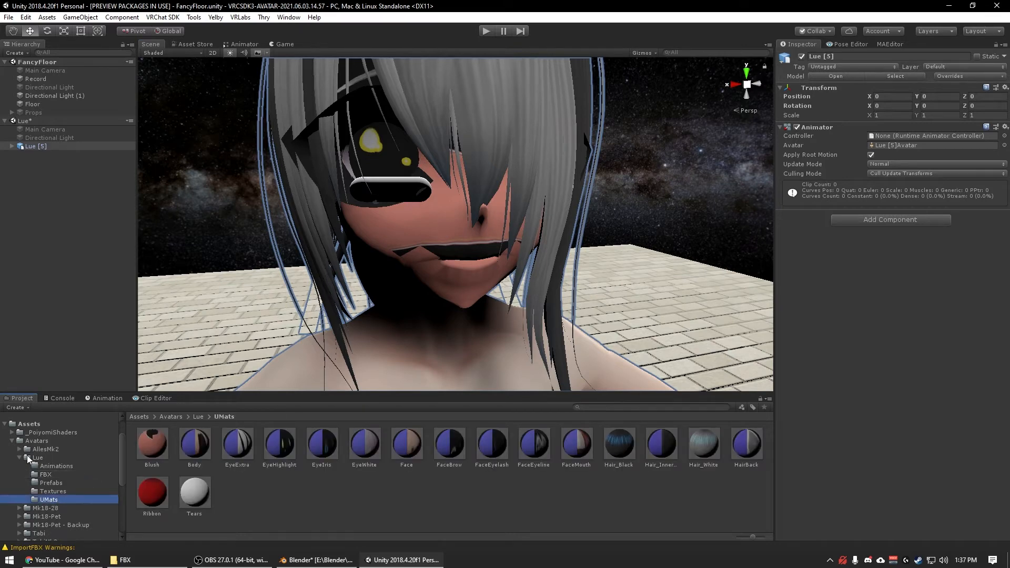
pyautogui.click(163, 447)
pyautogui.keyDown('shift'); pyautogui.click(192, 490); pyautogui.keyUp('shift')
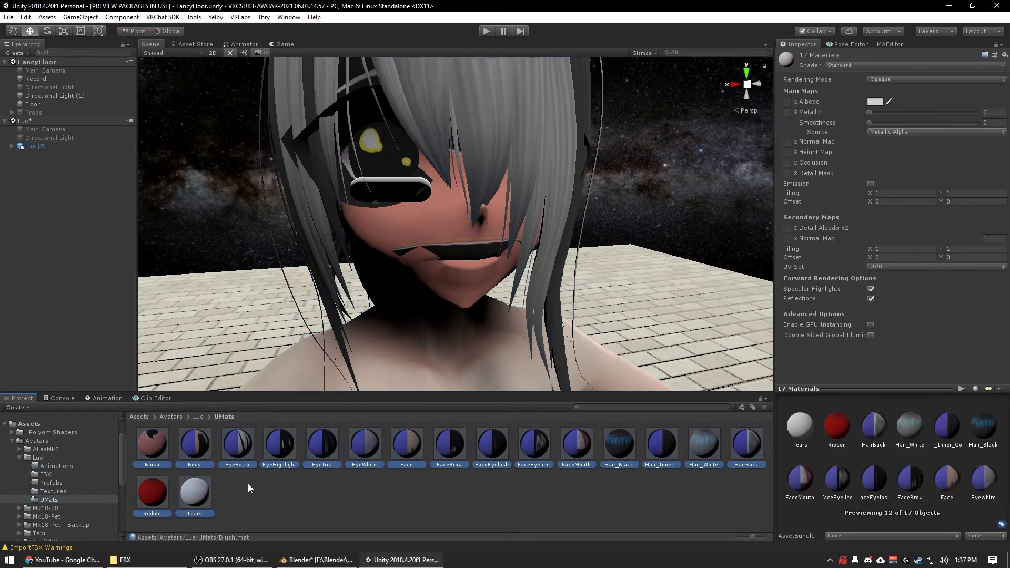
pyautogui.click(854, 65)
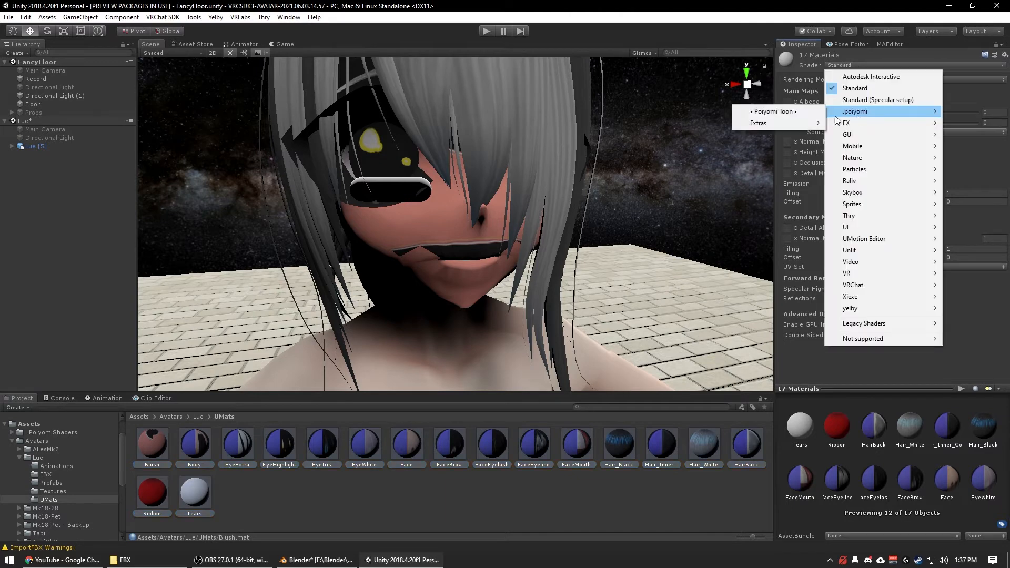
pyautogui.click(808, 114)
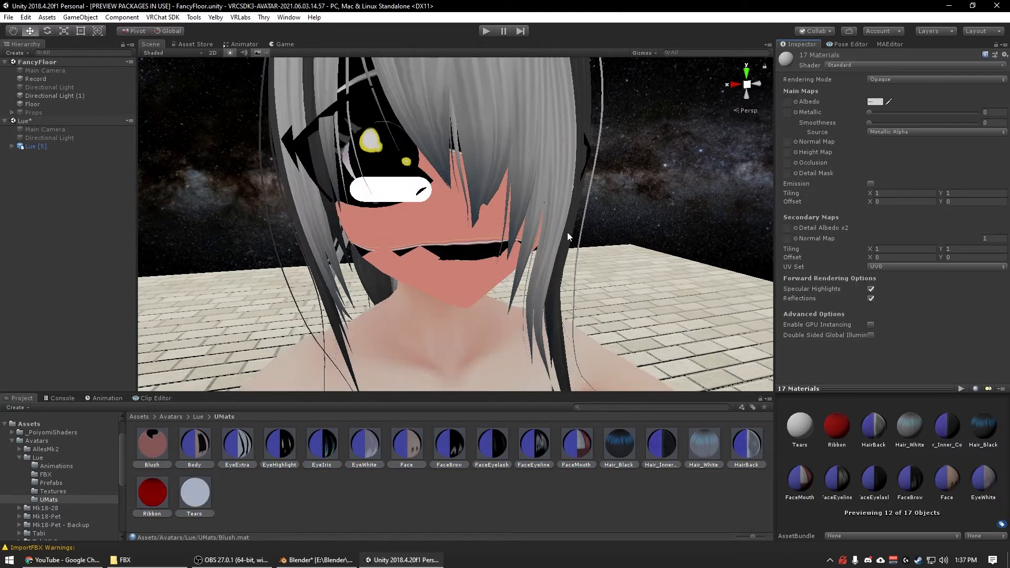
pyautogui.click(883, 143)
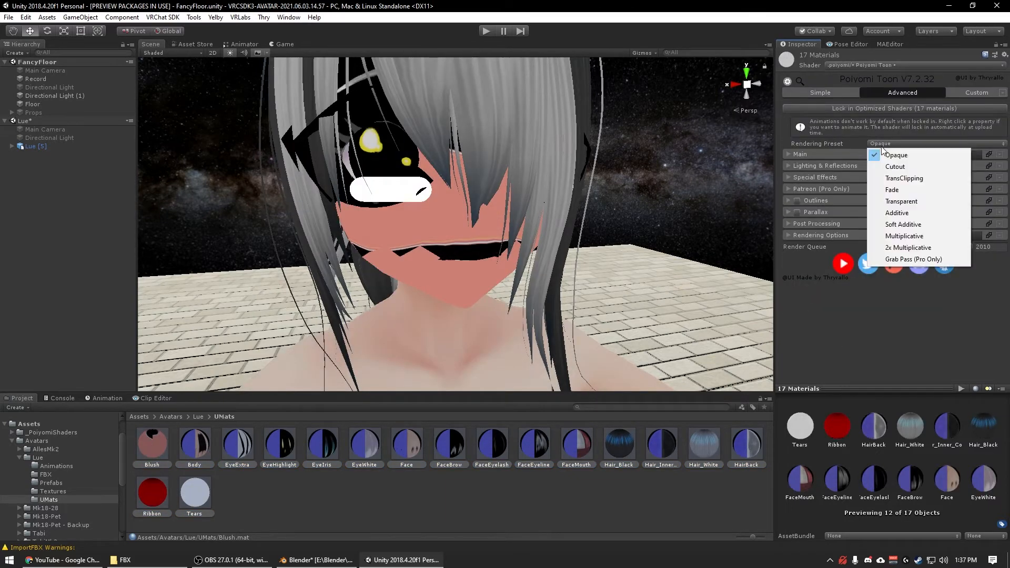
pyautogui.click(889, 162)
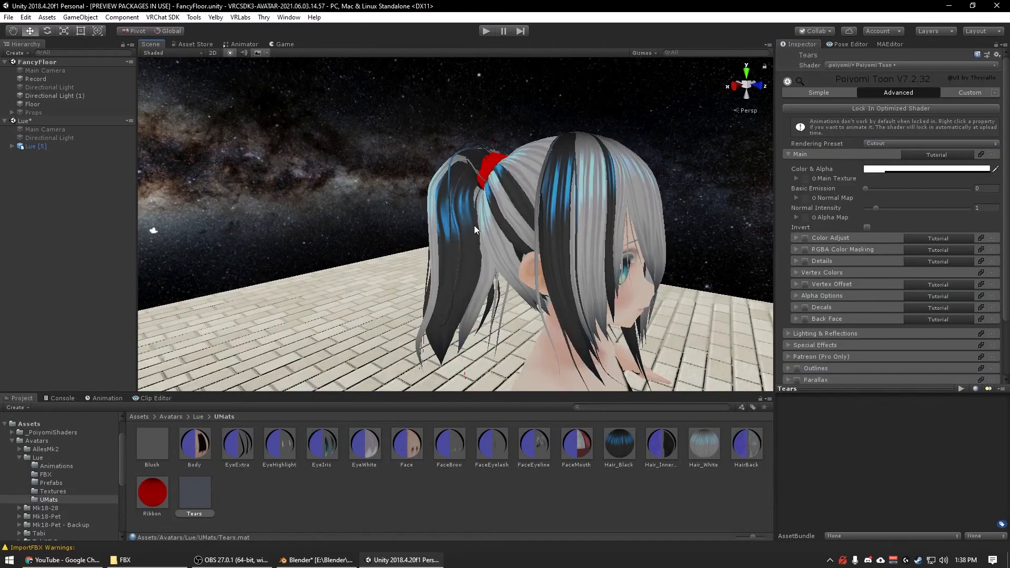
# Step: Set Cull to Off in the Ribbon material's rendering options
pyautogui.moveTo(568, 150)
pyautogui.keyDown('alt'); pyautogui.mouseDown()
pyautogui.moveTo(588, 148)
pyautogui.moveTo(555, 145)
pyautogui.mouseUp(); pyautogui.keyUp('alt')
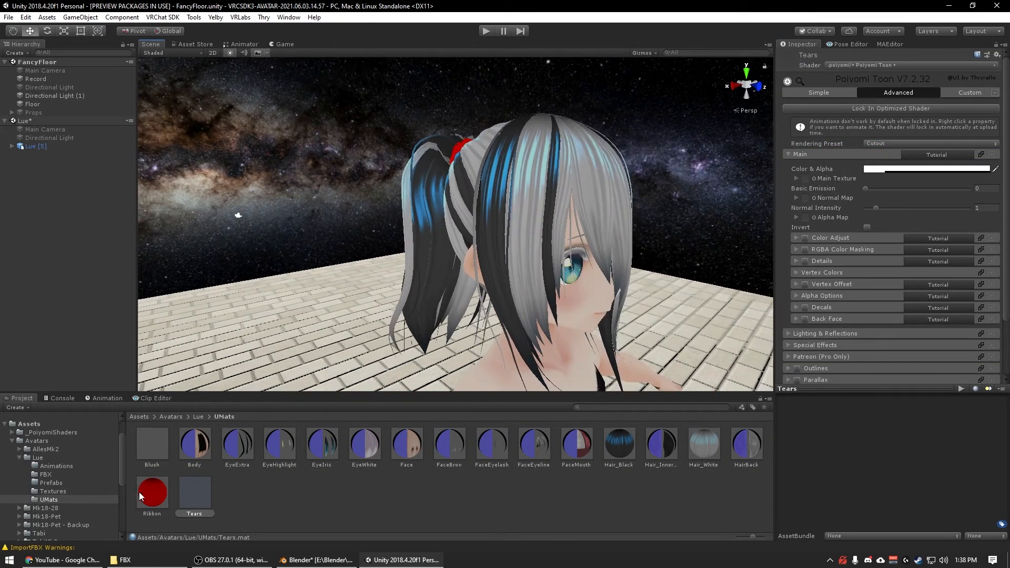
pyautogui.click(142, 495)
pyautogui.click(830, 234)
pyautogui.click(878, 251)
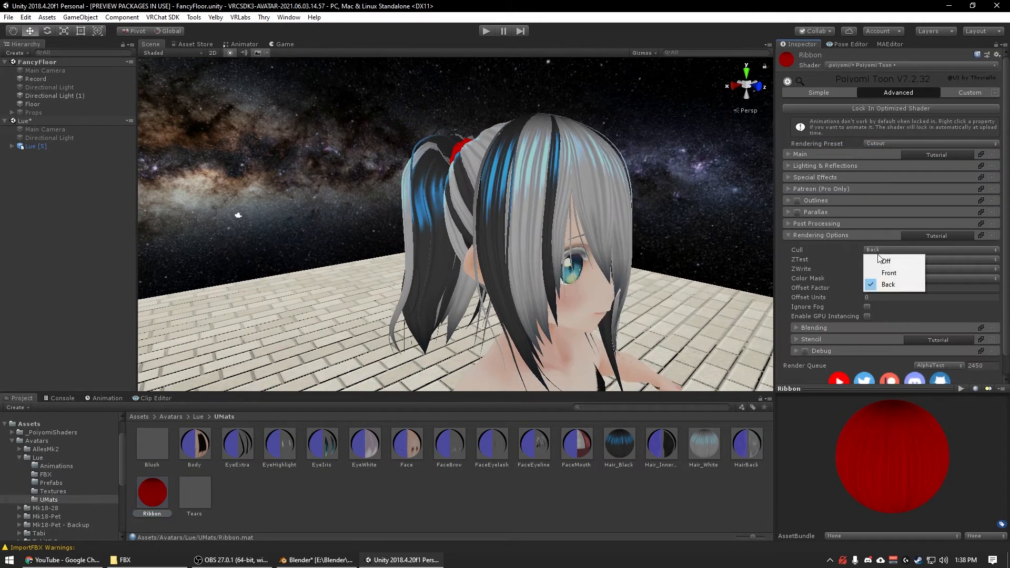
pyautogui.click(882, 261)
pyautogui.click(840, 237)
pyautogui.click(828, 235)
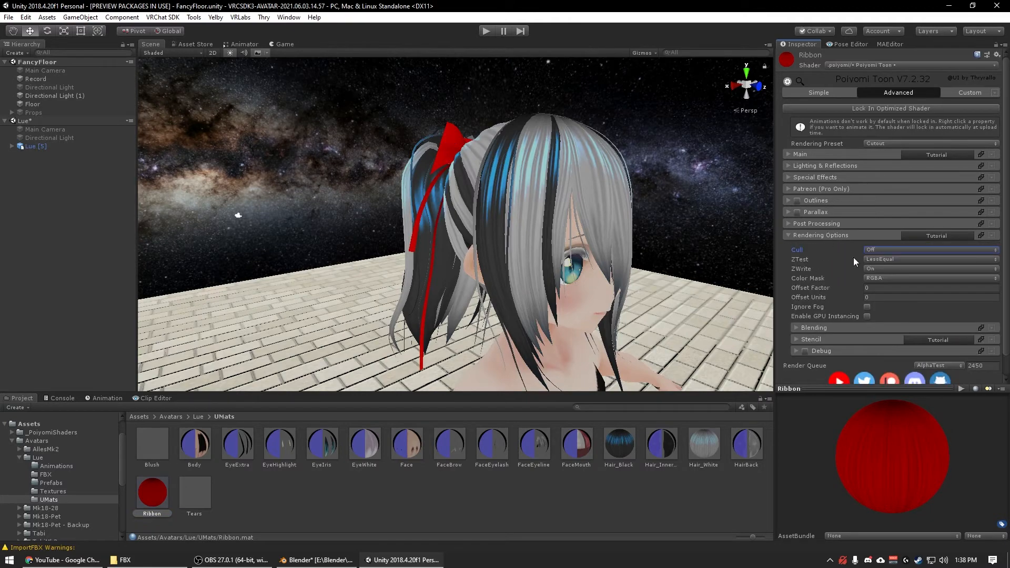
pyautogui.click(834, 234)
# Step: Add a VRC Avatar Descriptor component to the Lue [5] avatar
pyautogui.moveTo(512, 235); pyautogui.dragTo(499, 199, button='middle')
pyautogui.moveTo(499, 198); pyautogui.dragTo(550, 264, button='right')
pyautogui.moveTo(550, 264); pyautogui.dragTo(510, 176, button='middle')
pyautogui.scroll(-5, 491, 130)
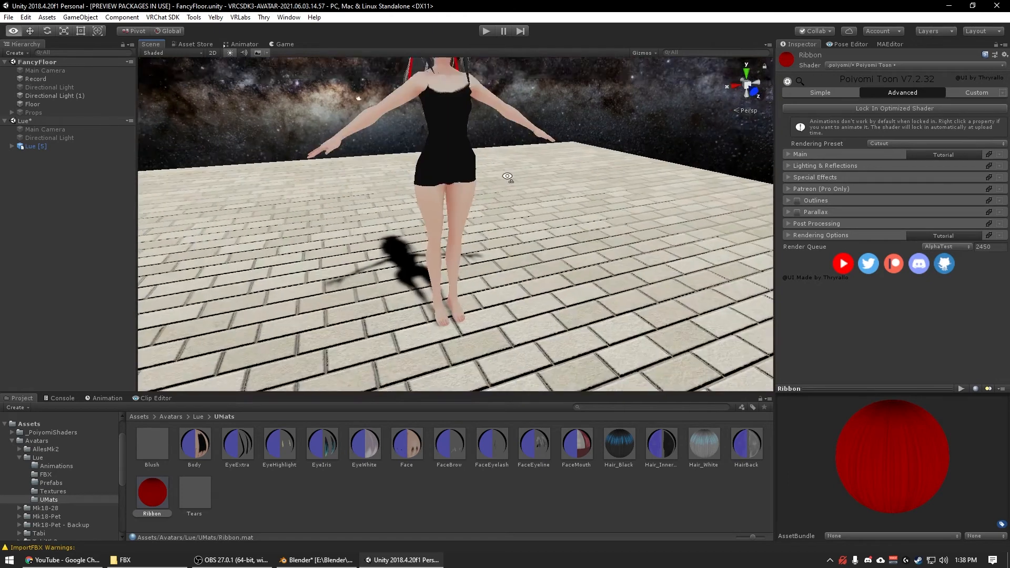
pyautogui.moveTo(510, 175); pyautogui.dragTo(494, 154, button='right')
pyautogui.scroll(4, 495, 153)
pyautogui.moveTo(495, 153); pyautogui.dragTo(478, 239, button='middle')
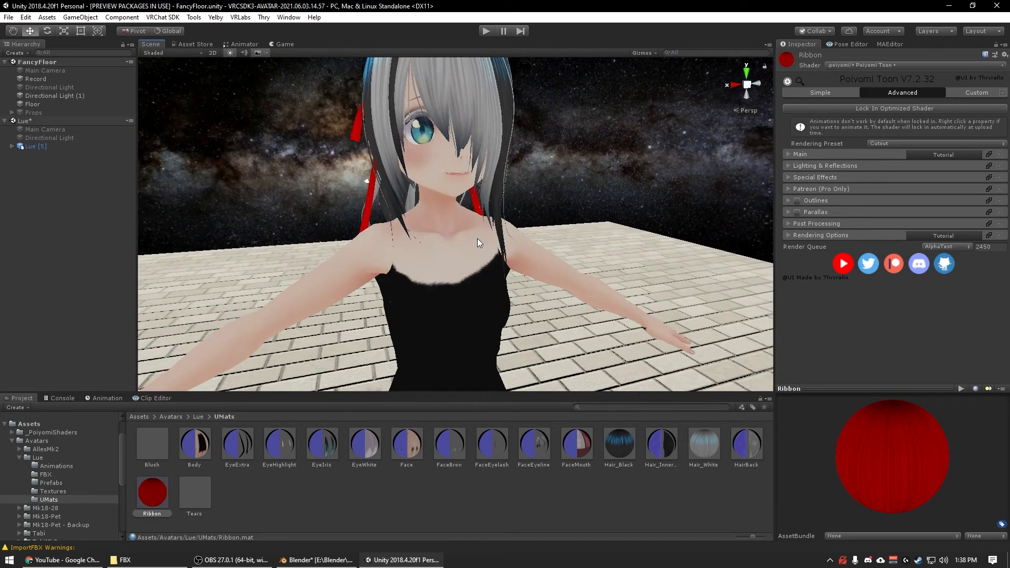
pyautogui.click(472, 236)
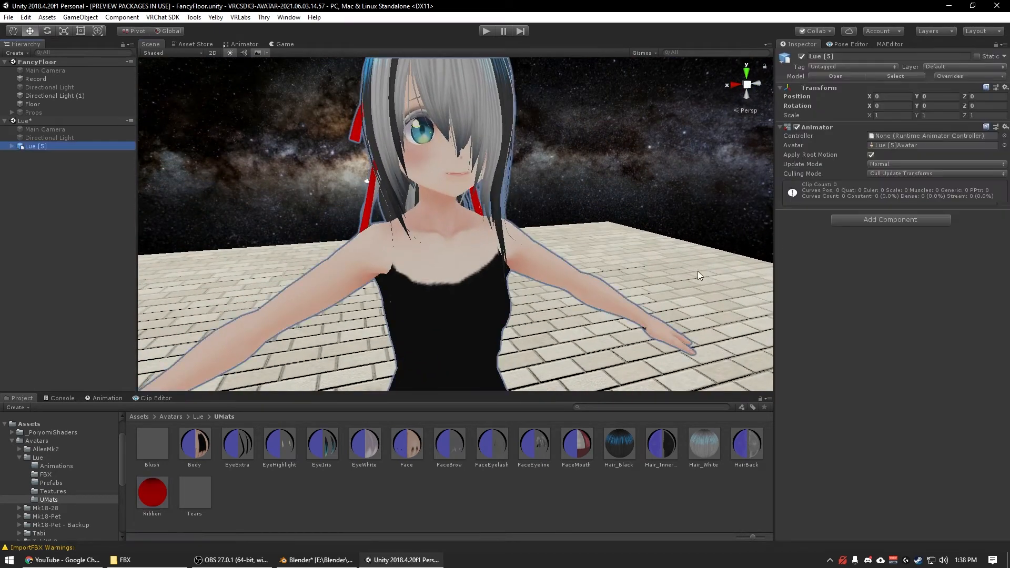
pyautogui.click(924, 220)
pyautogui.write('avatar')
pyautogui.press('Return')
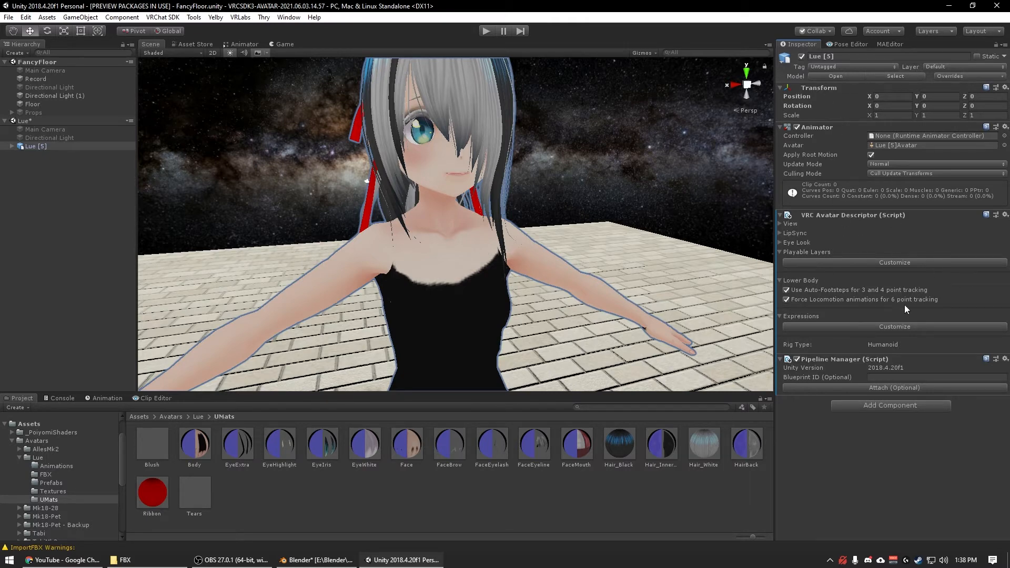
# Step: Add a Dynamic Bone component to the Root_Hair bone under Head in the Lue [5] armature
pyautogui.click(11, 148)
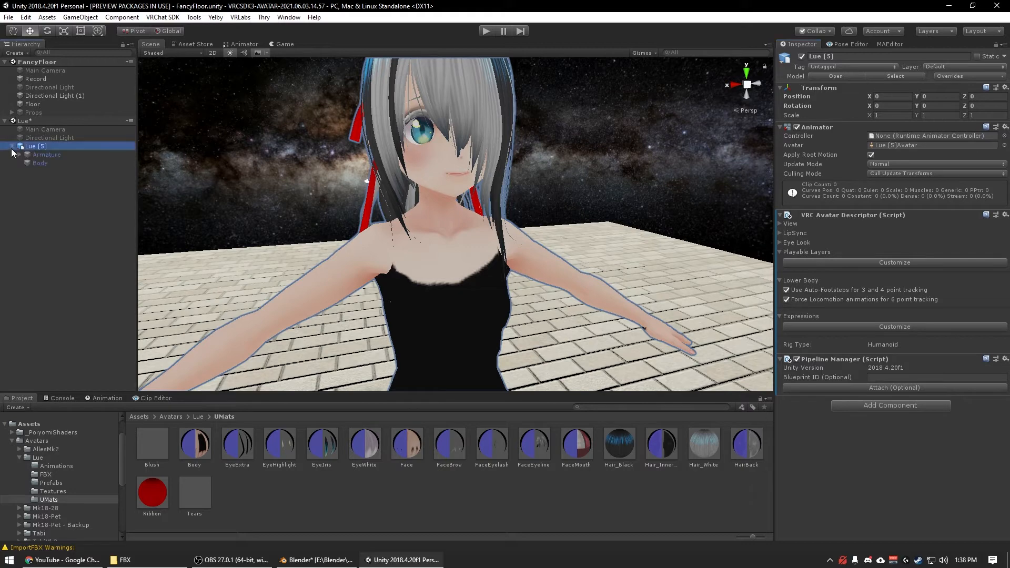
pyautogui.click(26, 163)
pyautogui.click(41, 197)
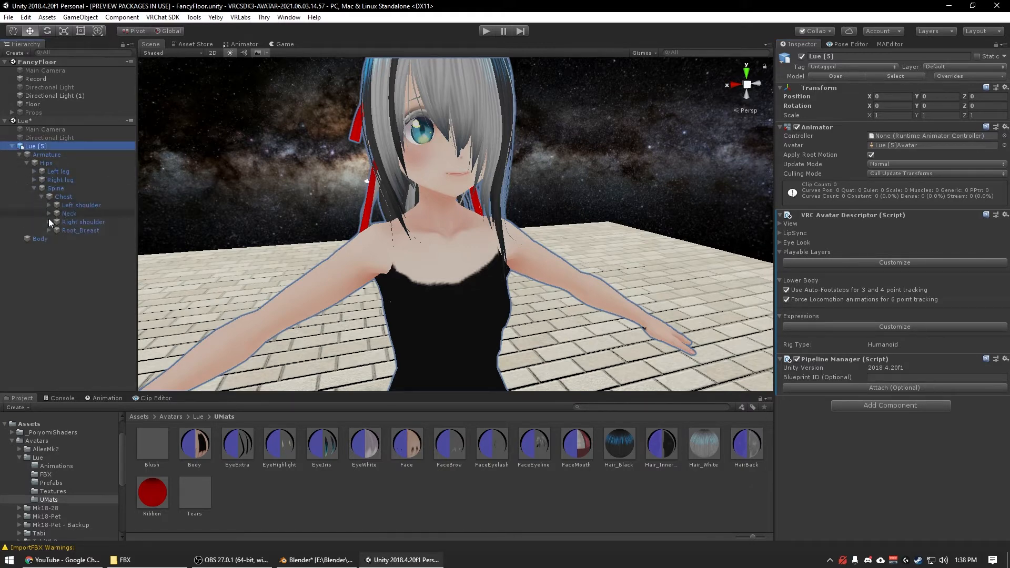
pyautogui.click(48, 222)
pyautogui.click(49, 214)
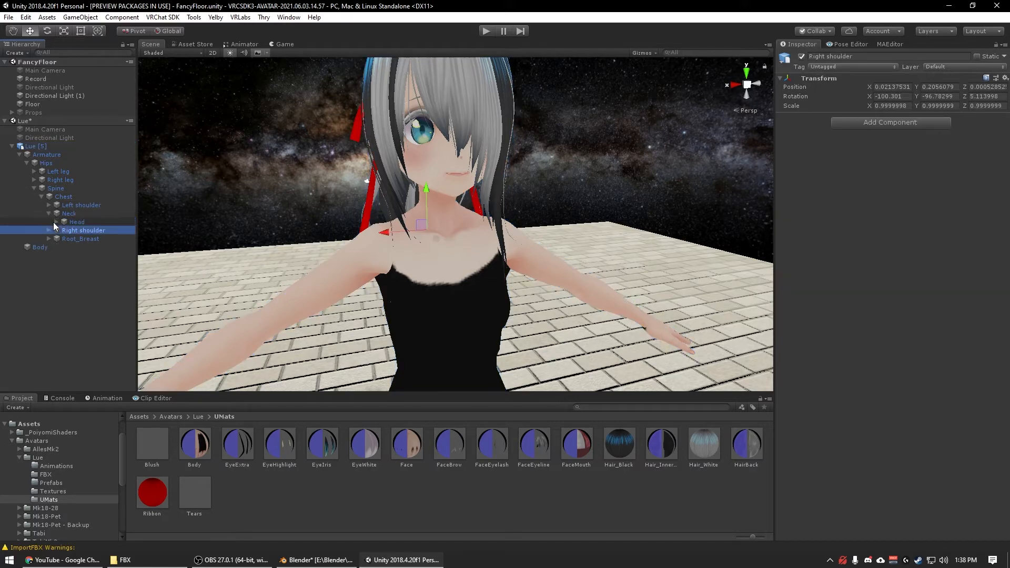
pyautogui.click(56, 222)
pyautogui.click(87, 263)
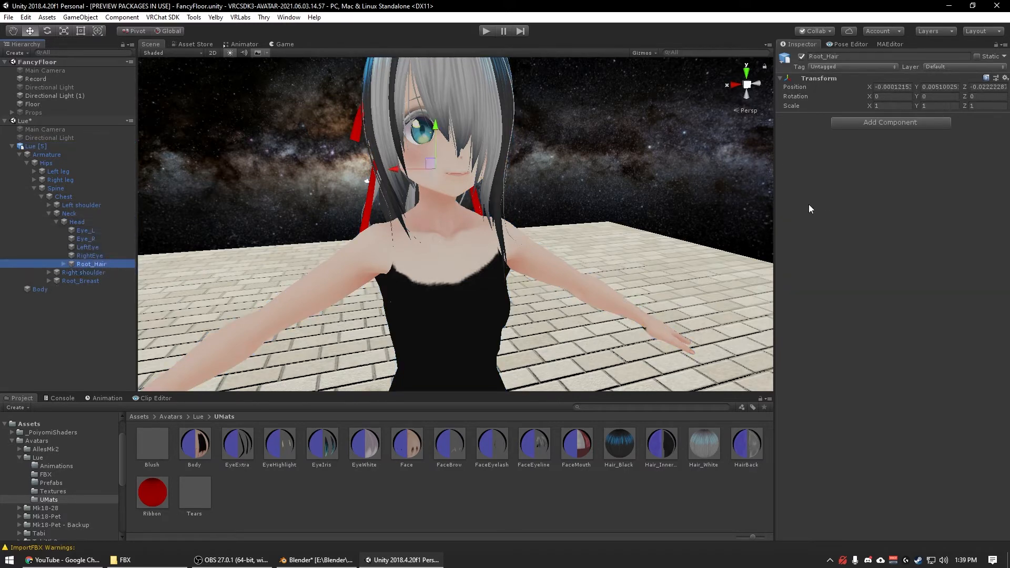
pyautogui.click(886, 122)
pyautogui.write('dynamic')
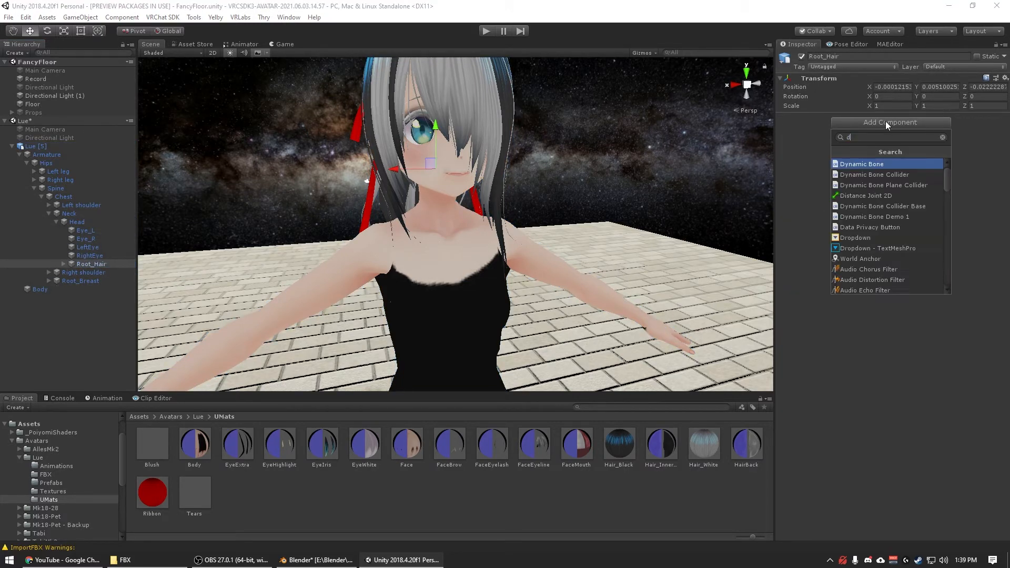
pyautogui.press('Return')
# Step: Assign Root_Hair as the Root of its Dynamic Bone component
pyautogui.moveTo(375, 169); pyautogui.dragTo(494, 191, button='right')
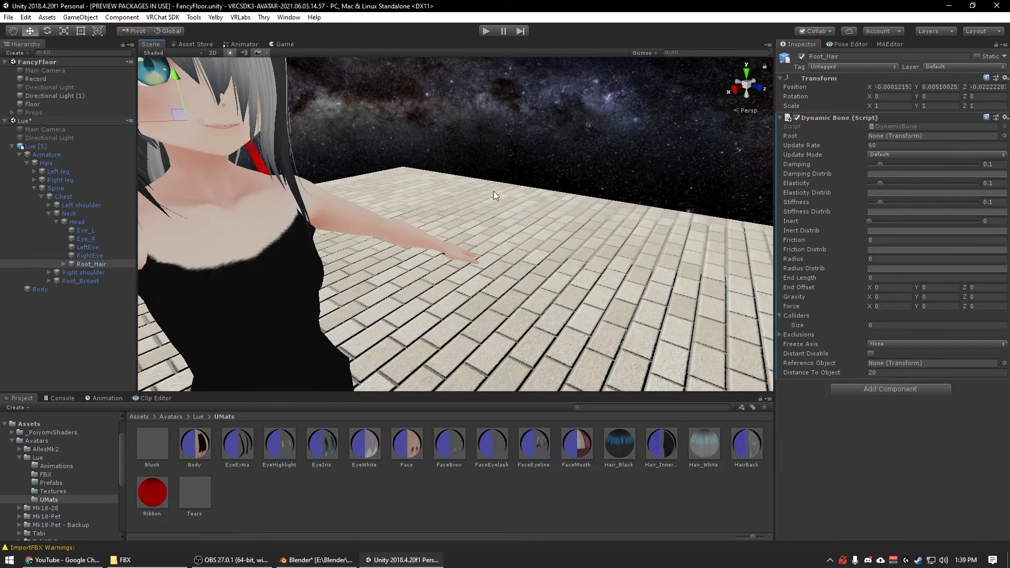
pyautogui.moveTo(95, 265); pyautogui.dragTo(876, 138)
pyautogui.scroll(-8, 498, 174)
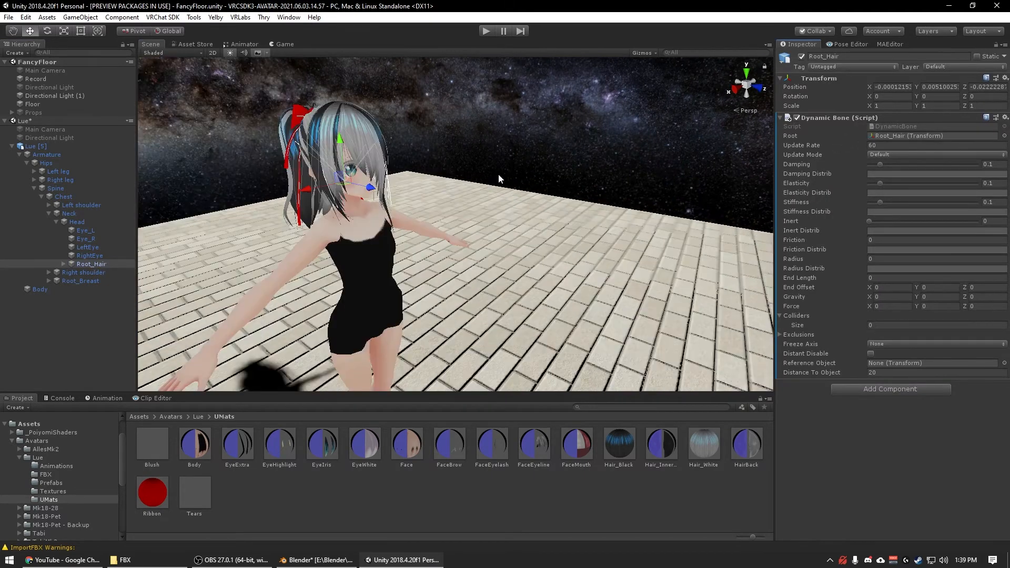
# Step: Test the hair physics by moving Lue [5] across the floor in play mode, and leave play mode
pyautogui.moveTo(498, 174); pyautogui.dragTo(430, 190, button='right')
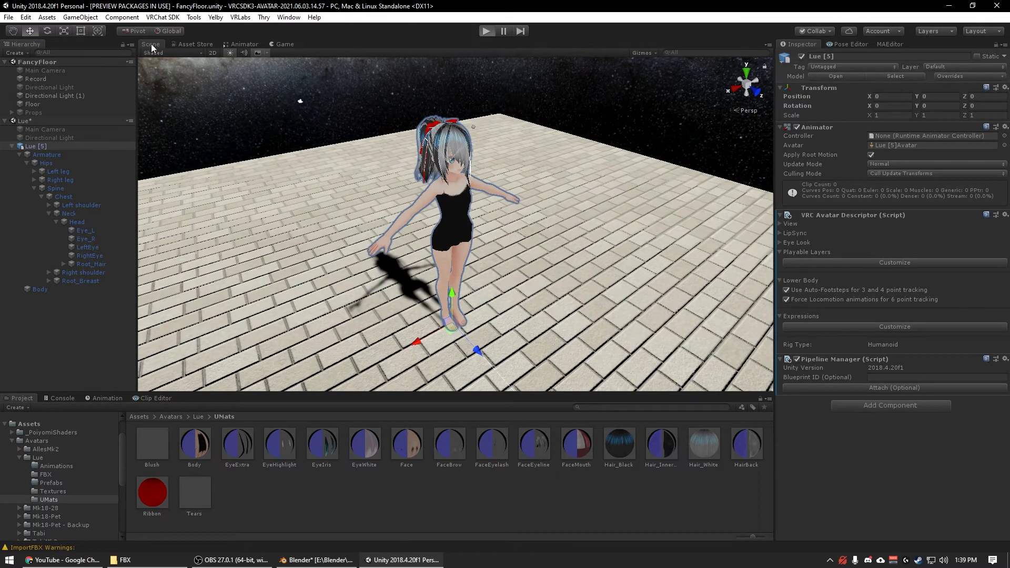
pyautogui.hotkey('ctrl', 'p')
pyautogui.click(153, 46)
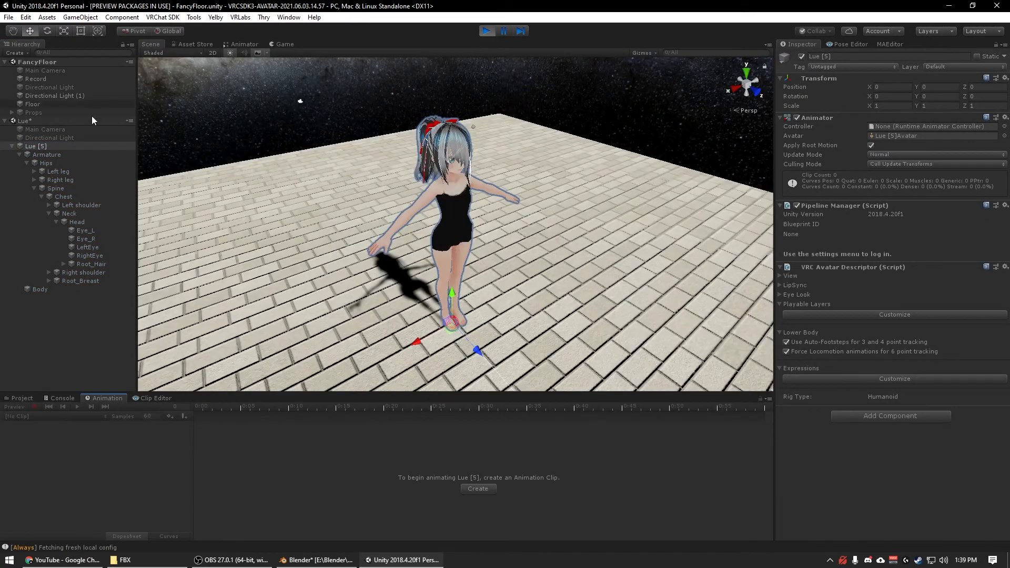
pyautogui.click(44, 145)
pyautogui.moveTo(424, 341); pyautogui.dragTo(371, 319)
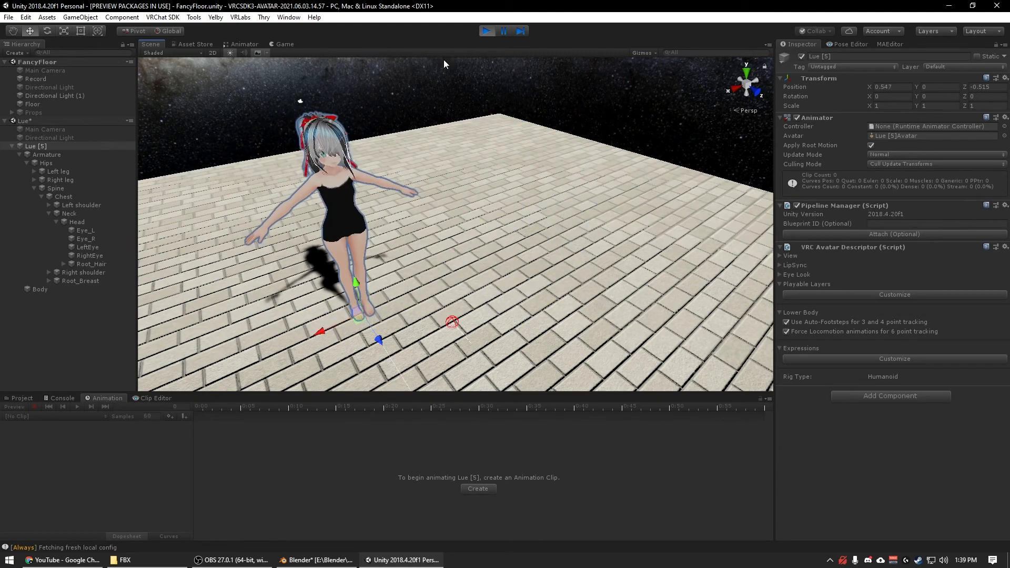
pyautogui.click(481, 32)
pyautogui.press('f')
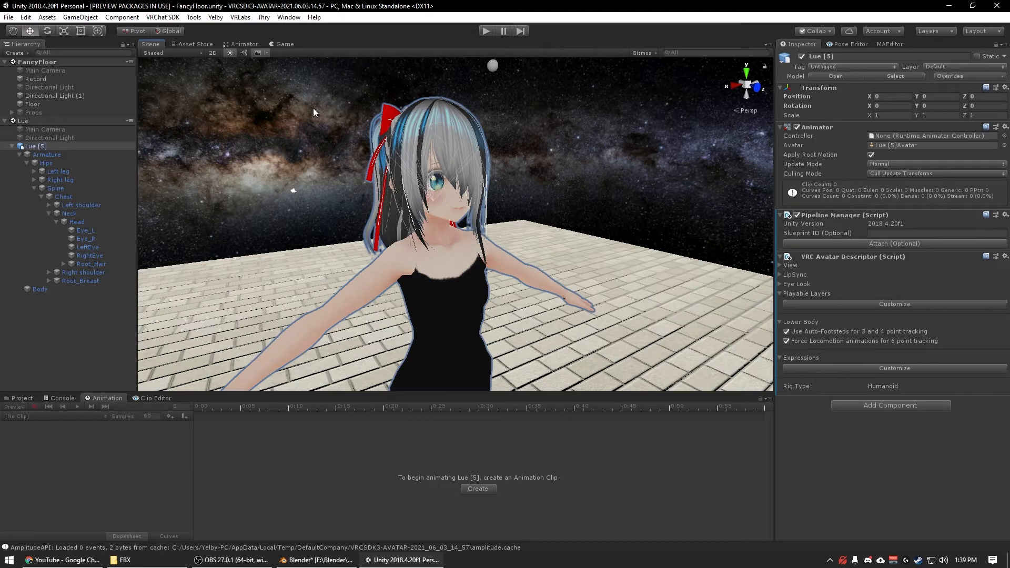
# Step: Save the Lue [5] avatar from the scene as a prefab in Lue's Prefabs folder
pyautogui.click(36, 146)
pyautogui.click(12, 146)
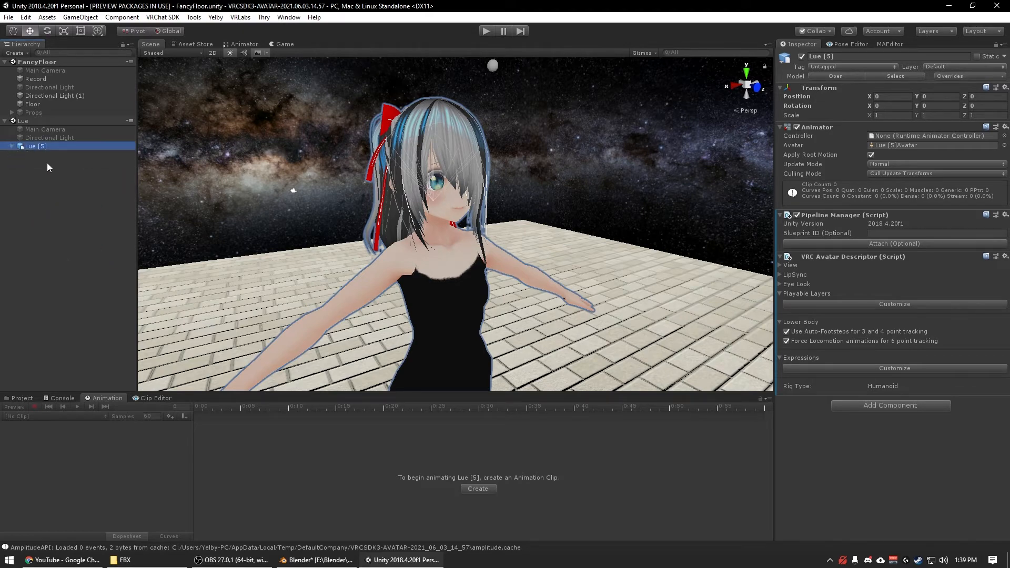
pyautogui.click(17, 400)
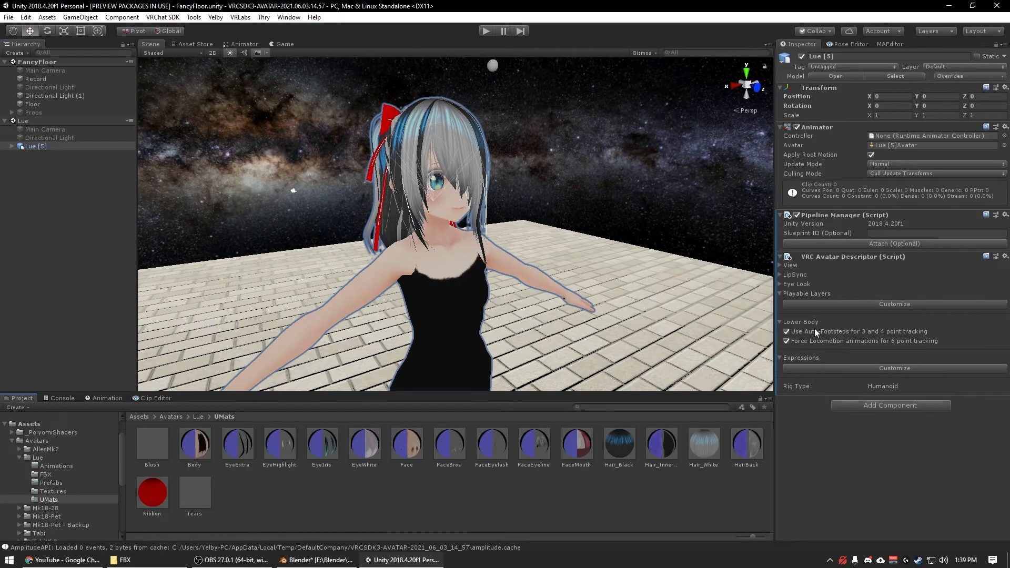
pyautogui.click(77, 483)
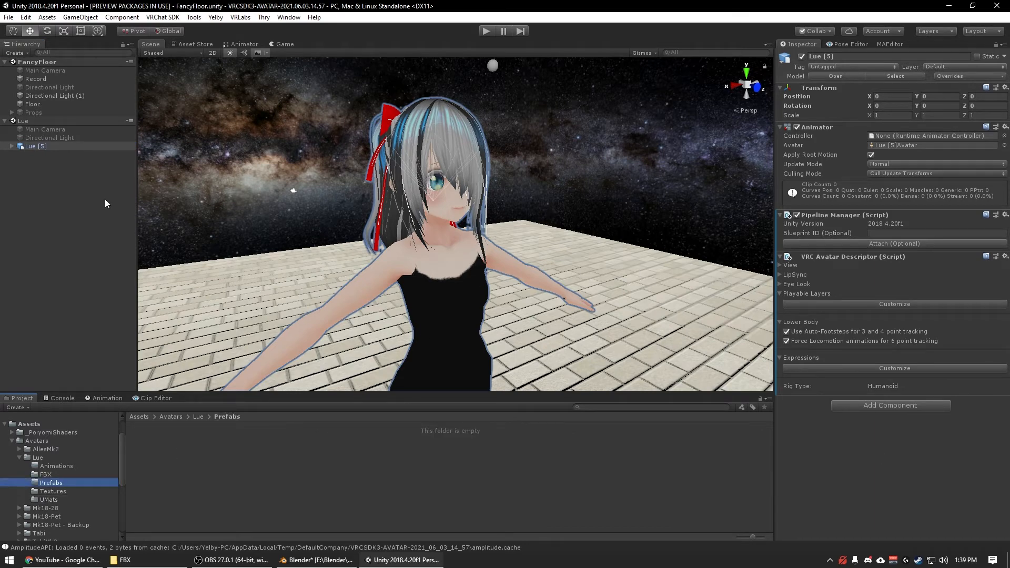
pyautogui.moveTo(32, 148); pyautogui.dragTo(299, 491)
pyautogui.click(486, 306)
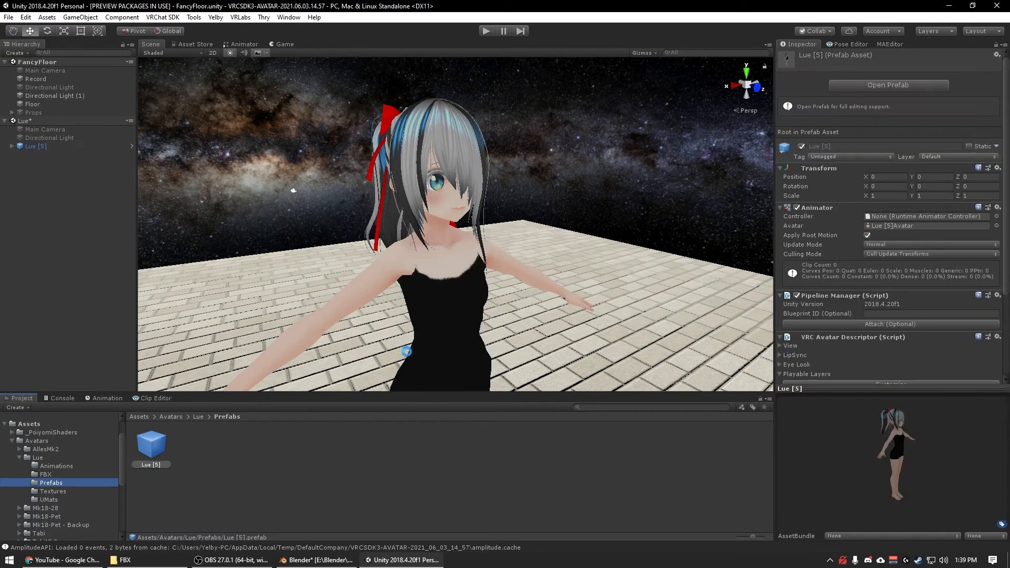
pyautogui.click(204, 456)
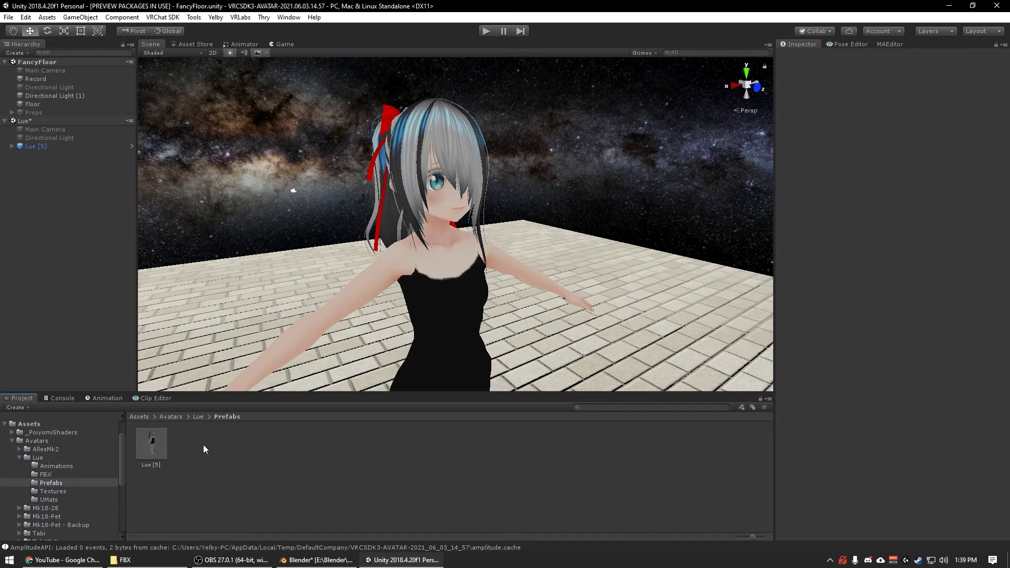
# Step: Create a folder named Custom Animations inside Lue's Animations folder
pyautogui.click(59, 470)
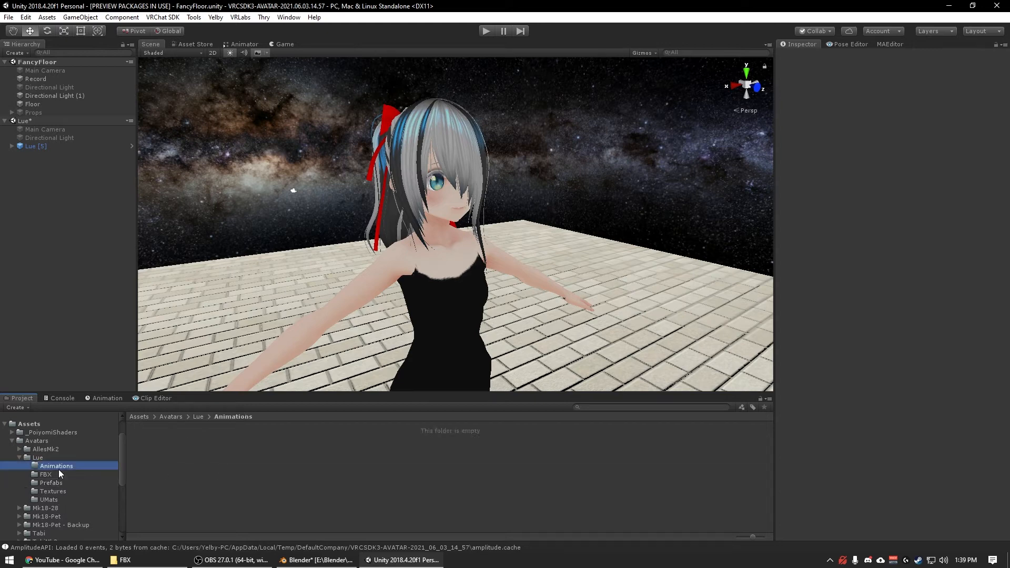
pyautogui.rightClick(143, 440)
pyautogui.click(189, 476)
pyautogui.rightClick(190, 476)
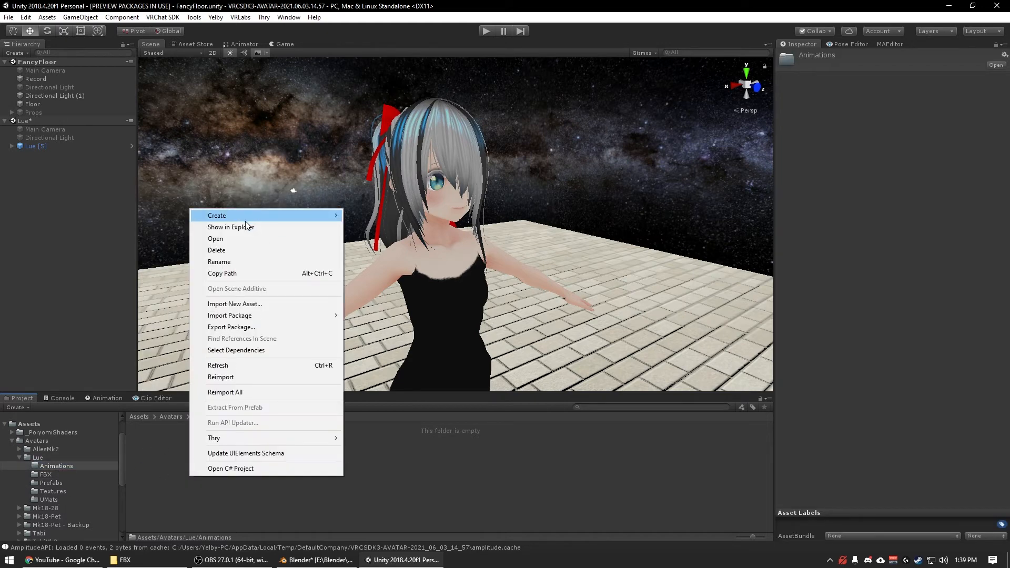
pyautogui.moveTo(232, 217)
pyautogui.click(406, 172)
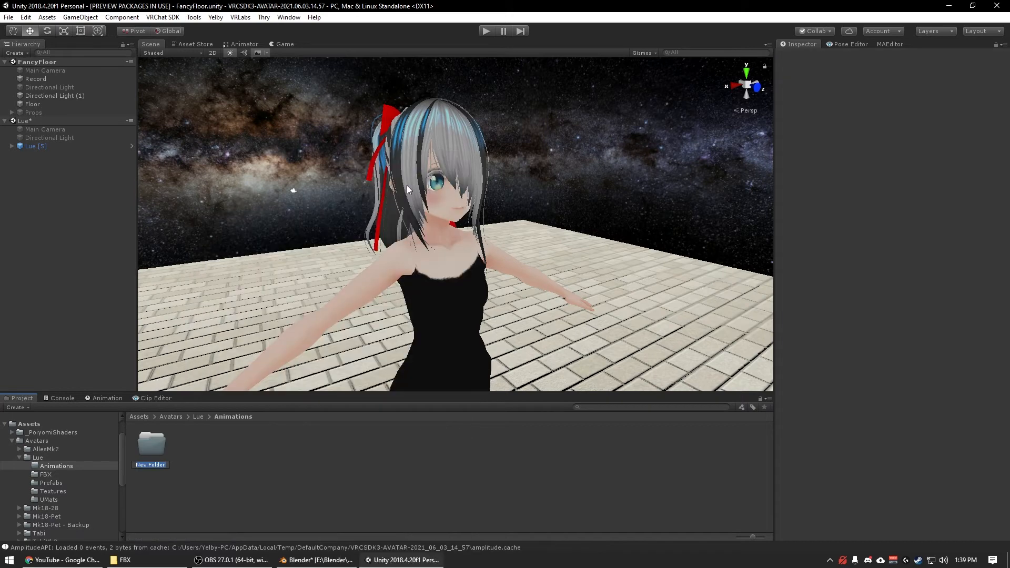
pyautogui.write('Custom Animations')
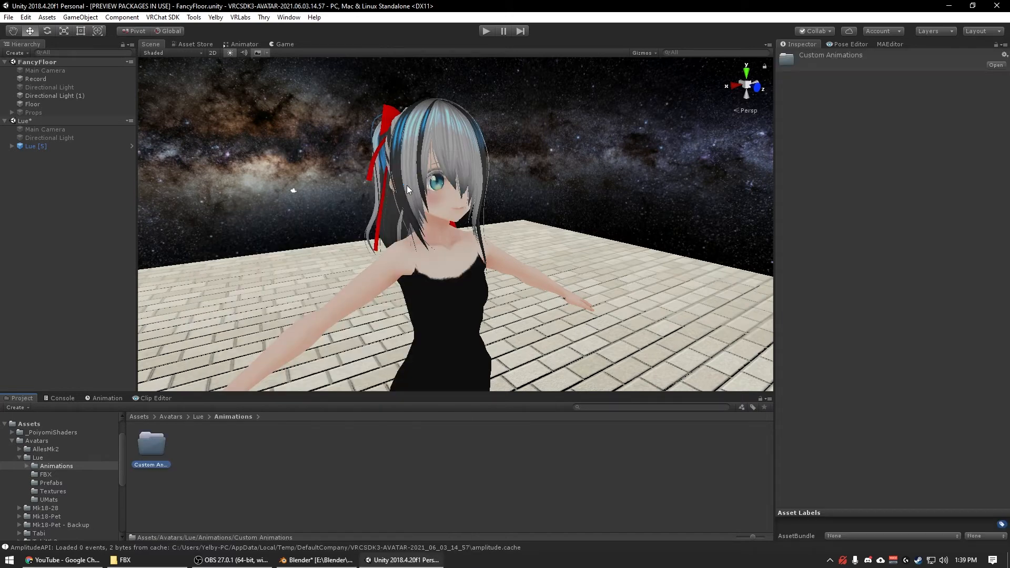
# Step: Create a second folder named P & M inside Lue's Animations folder
pyautogui.rightClick(178, 474)
pyautogui.moveTo(226, 209)
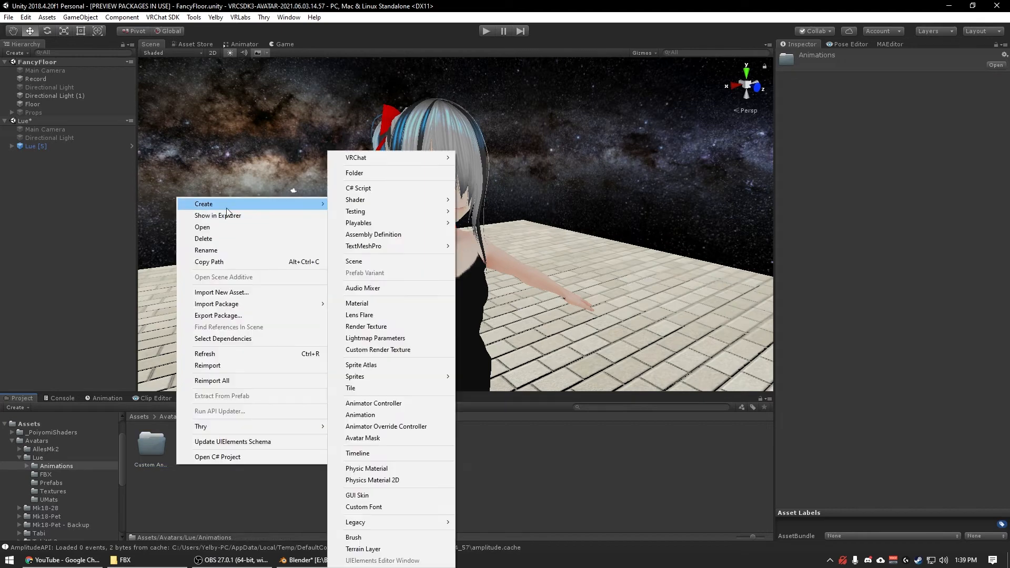
pyautogui.click(382, 174)
pyautogui.write('P & M')
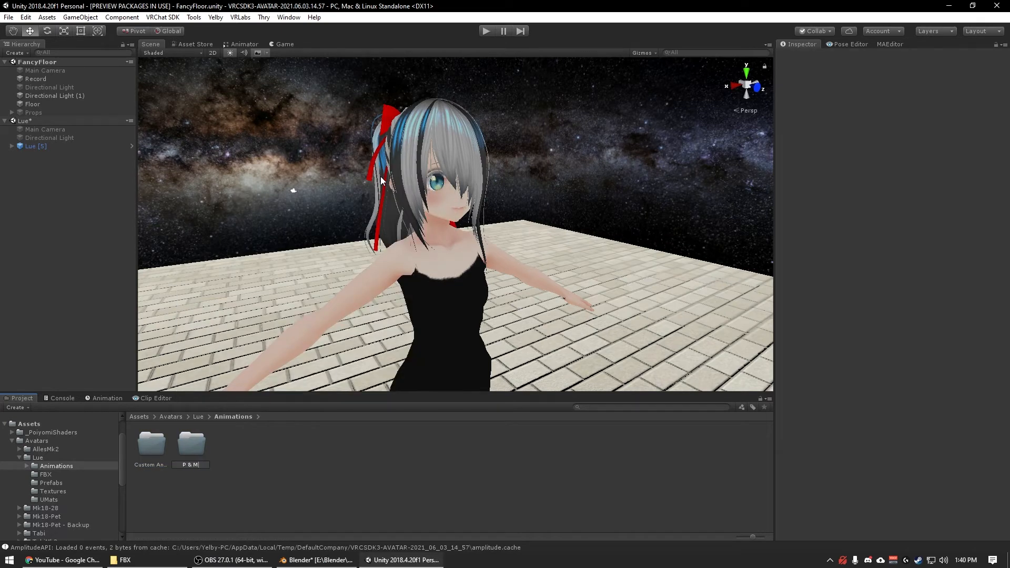
pyautogui.press('Return')
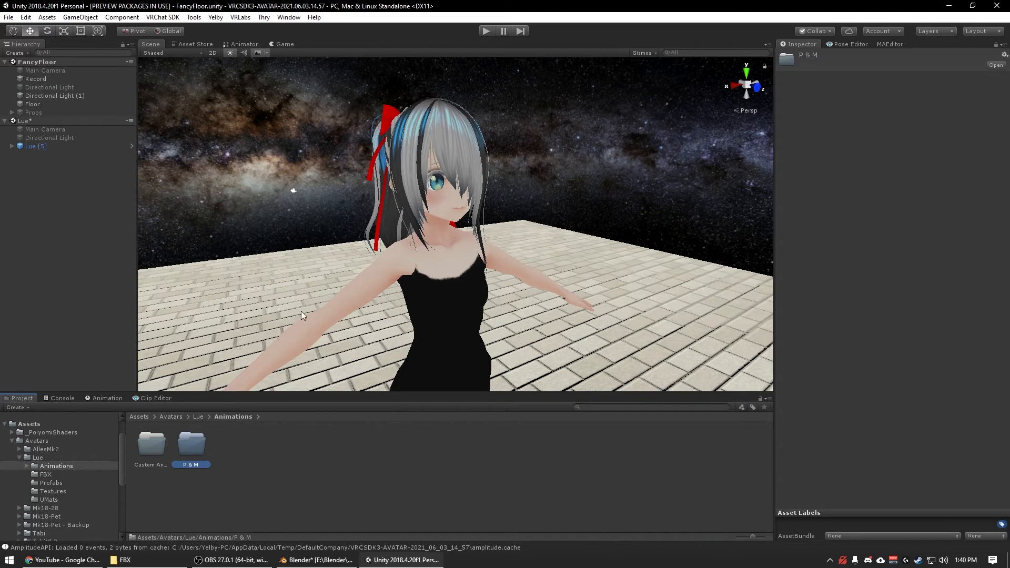
# Step: Create a VRChat Expression Parameters asset named Params Lue in the P & M folder
pyautogui.doubleClick(190, 448)
pyautogui.rightClick(166, 454)
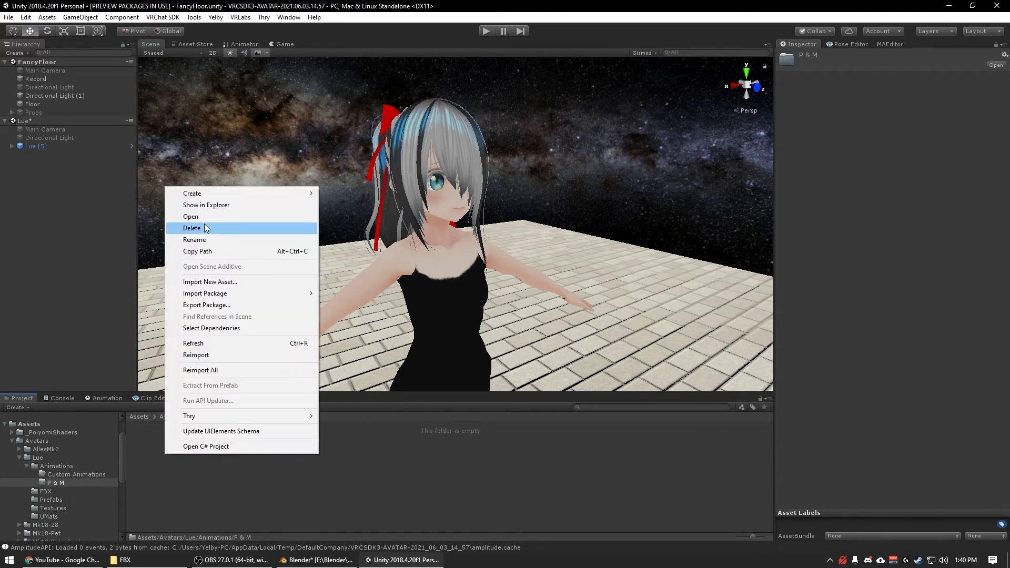
pyautogui.moveTo(237, 193)
pyautogui.moveTo(355, 158)
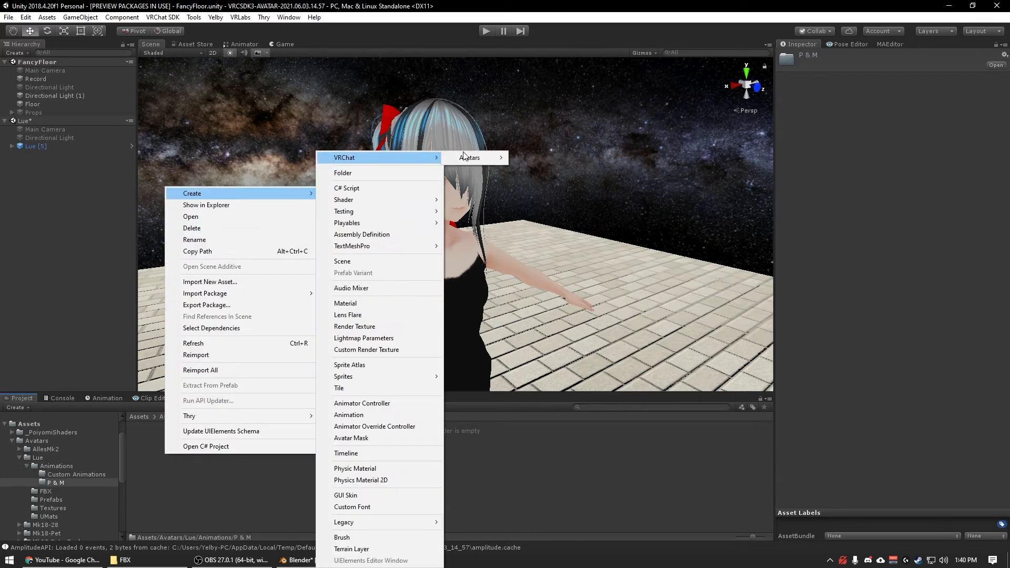
pyautogui.moveTo(468, 158)
pyautogui.click(545, 160)
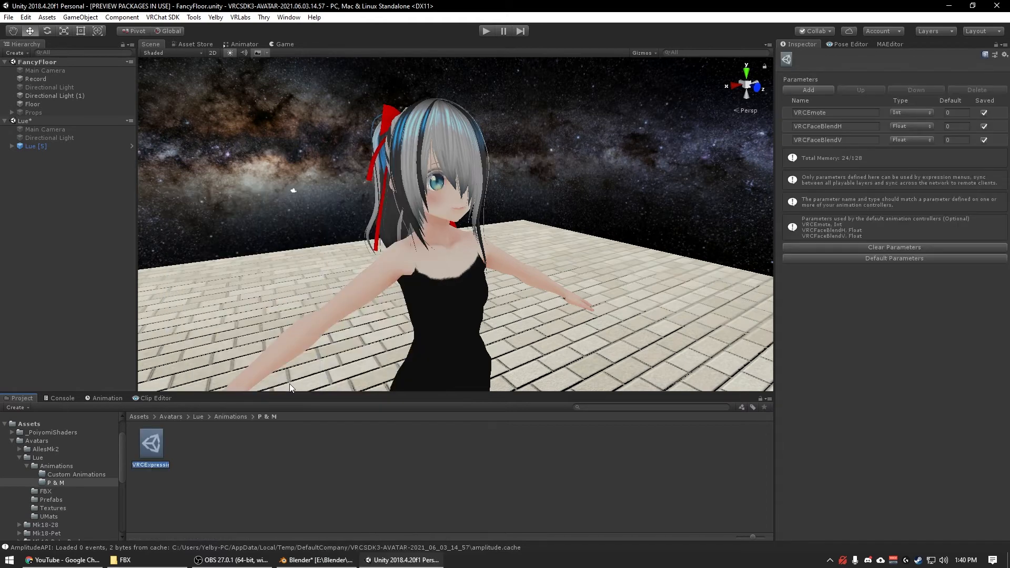
pyautogui.write('Params Lue')
pyautogui.press('Return')
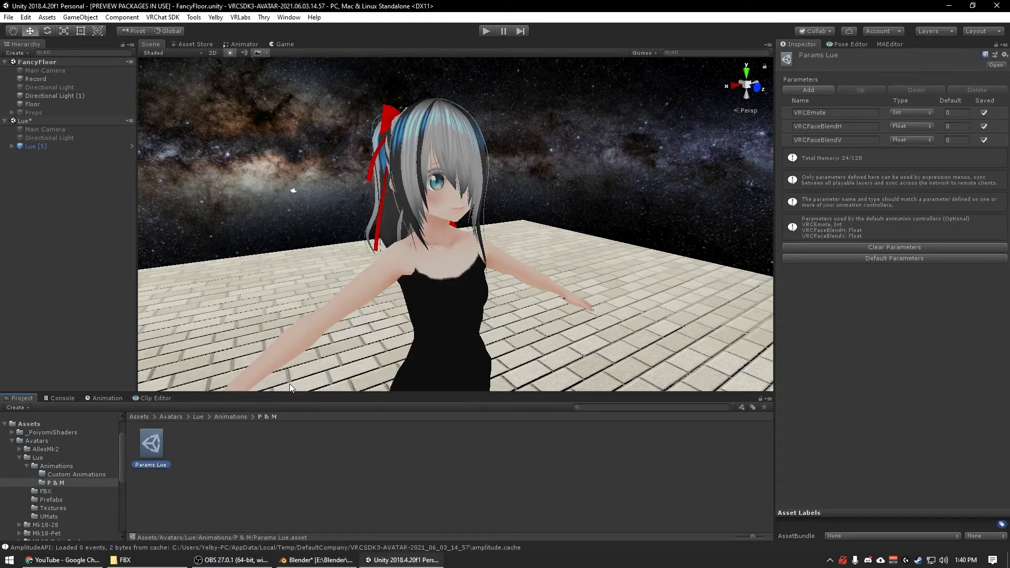
# Step: Create a VRChat Expressions Menu asset named Main Lue in the P & M folder
pyautogui.rightClick(223, 476)
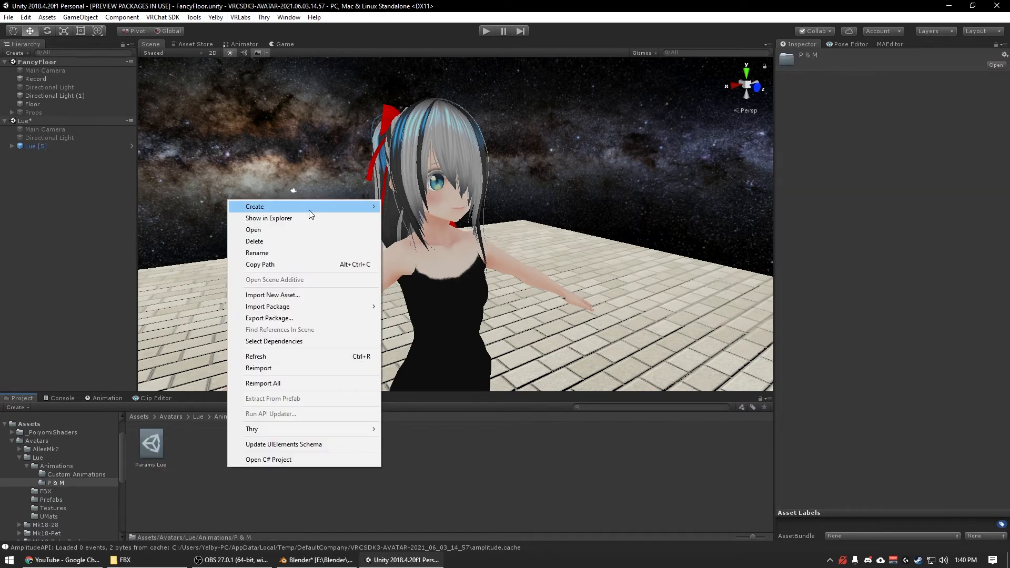
pyautogui.moveTo(308, 208)
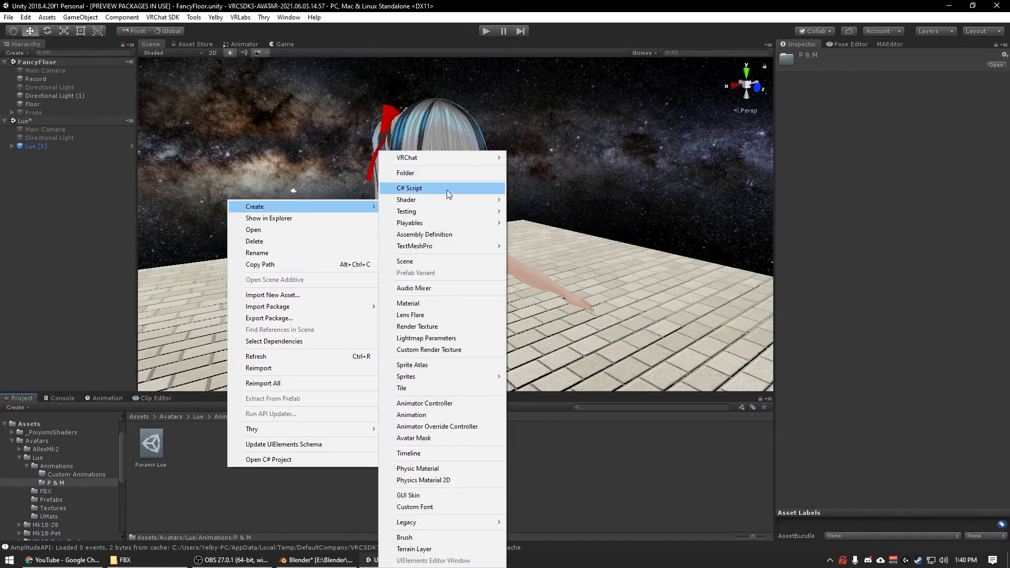
pyautogui.moveTo(443, 159)
pyautogui.moveTo(532, 156)
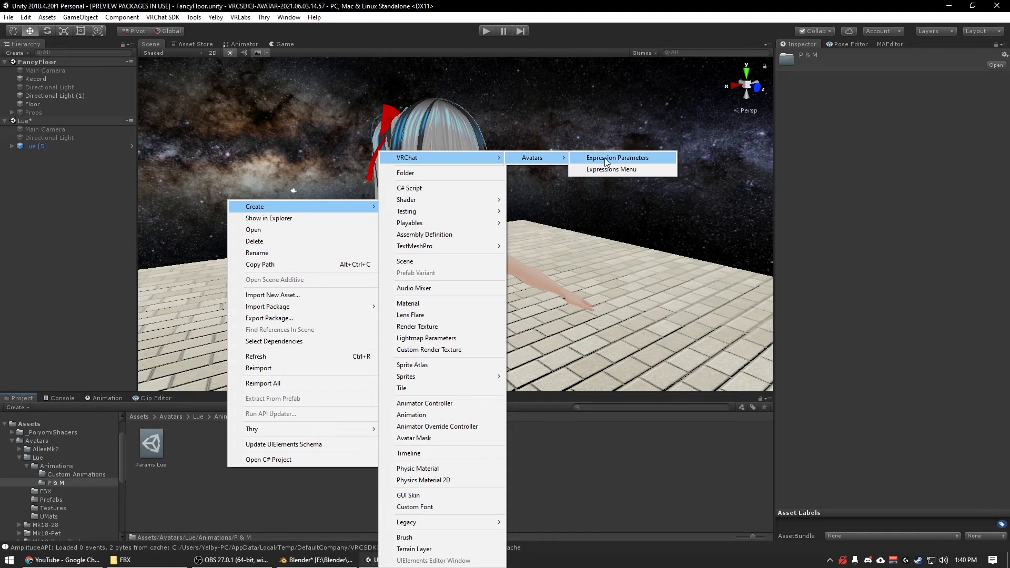
pyautogui.click(606, 169)
pyautogui.write('Main')
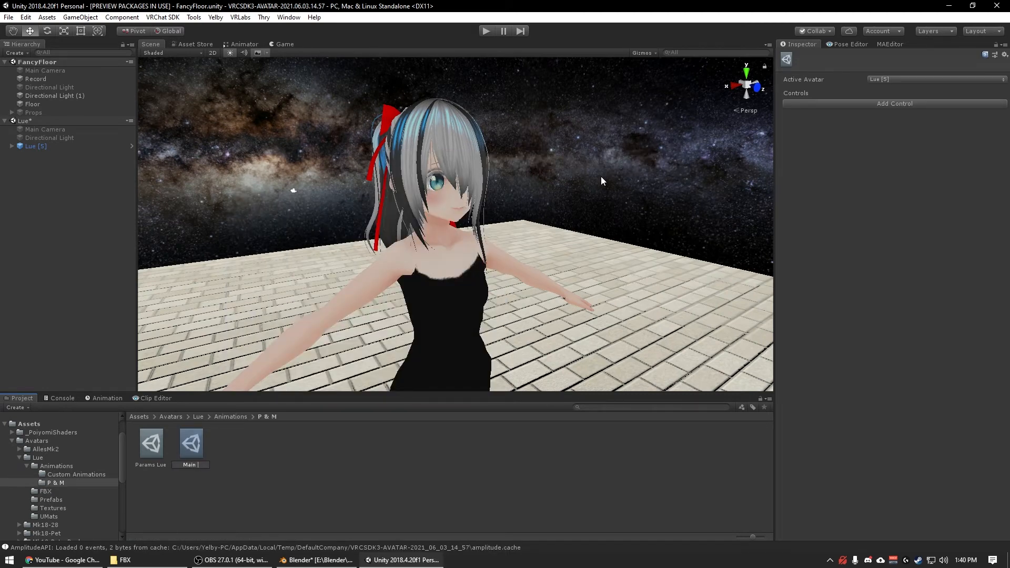
pyautogui.write(' Lue')
pyautogui.press('Return')
# Step: Create another VRChat Expressions Menu asset named Clothing Lue in the P & M folder
pyautogui.rightClick(260, 448)
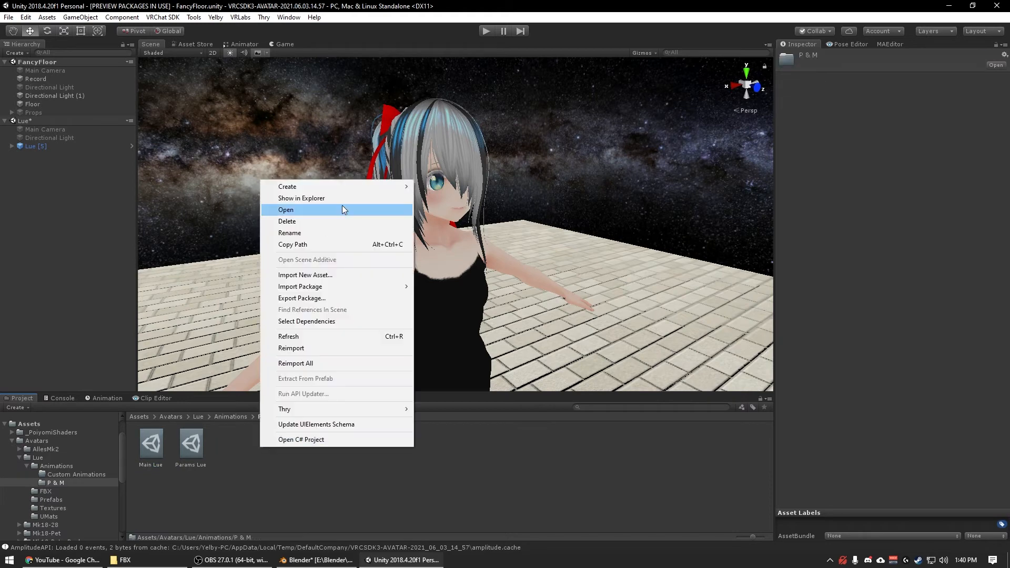
pyautogui.moveTo(341, 187)
pyautogui.moveTo(485, 158)
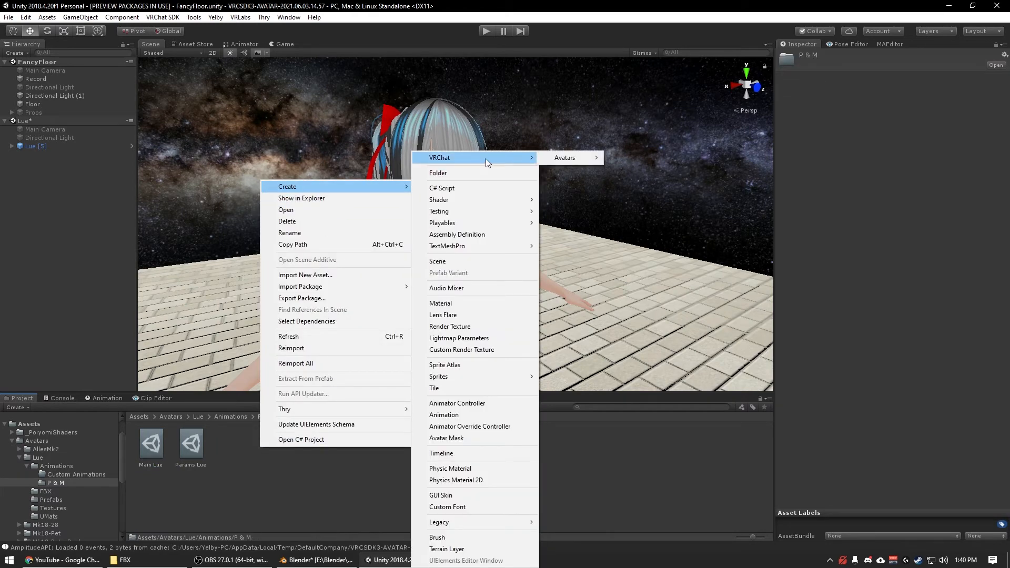
pyautogui.moveTo(565, 158)
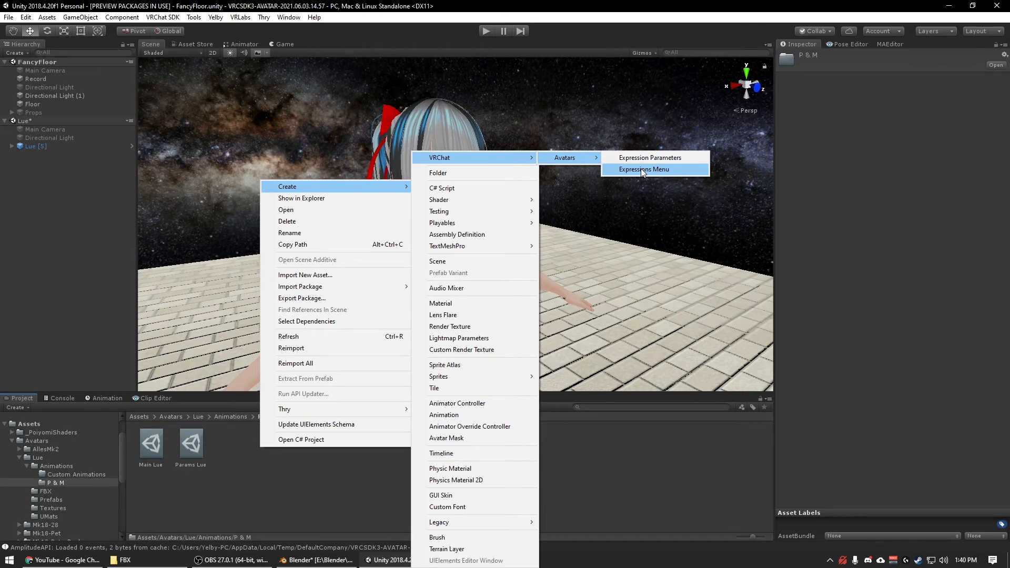
pyautogui.click(642, 170)
pyautogui.write('Clothing Lue')
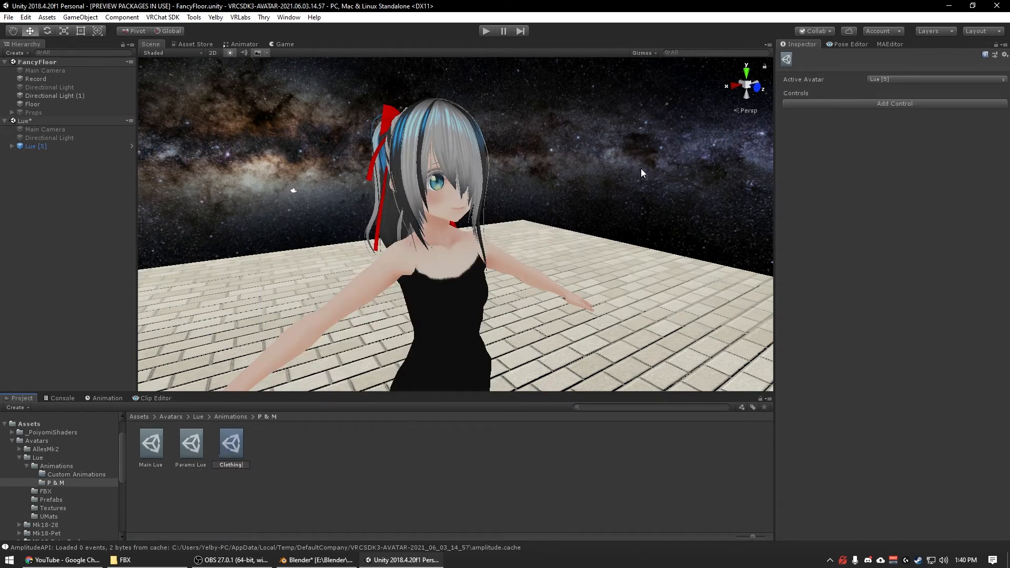
pyautogui.press('Return')
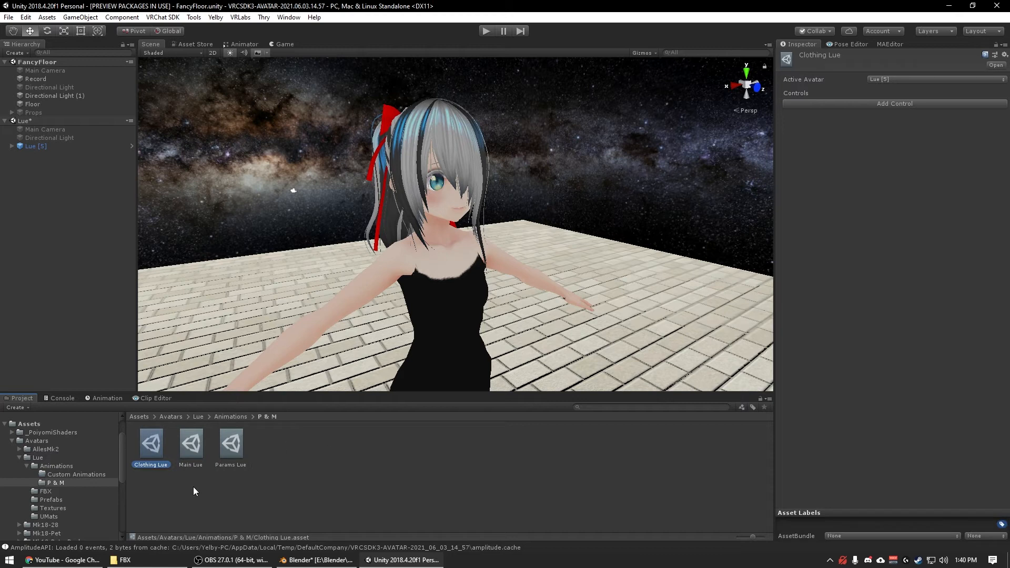
# Step: Add a Sub Menu control named Clothing to the Main Lue menu and link it to the Clothing Lue menu
pyautogui.click(190, 444)
pyautogui.click(870, 105)
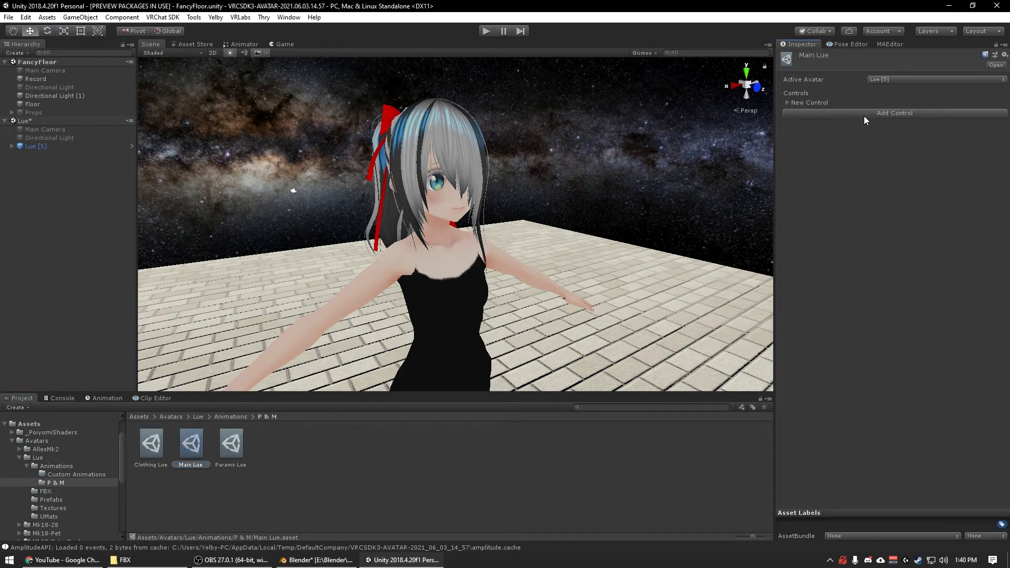
pyautogui.click(788, 103)
pyautogui.click(889, 144)
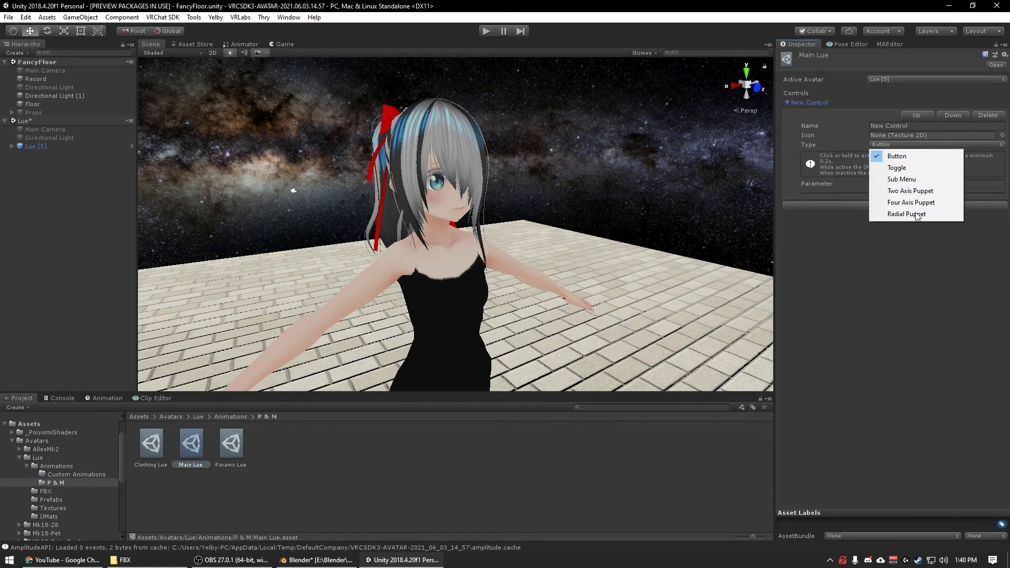
pyautogui.click(902, 180)
pyautogui.moveTo(151, 445); pyautogui.dragTo(924, 198)
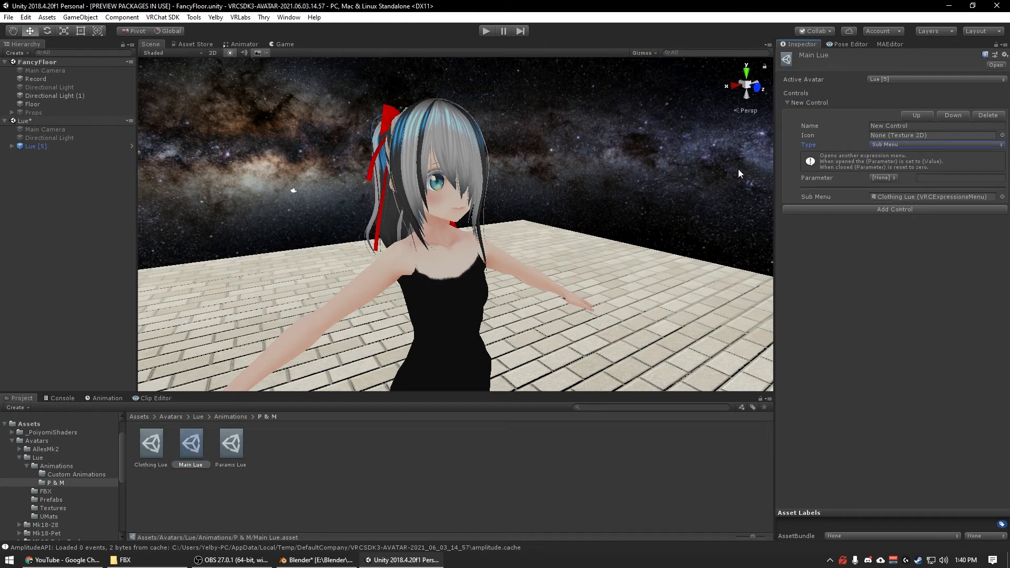
pyautogui.click(942, 127)
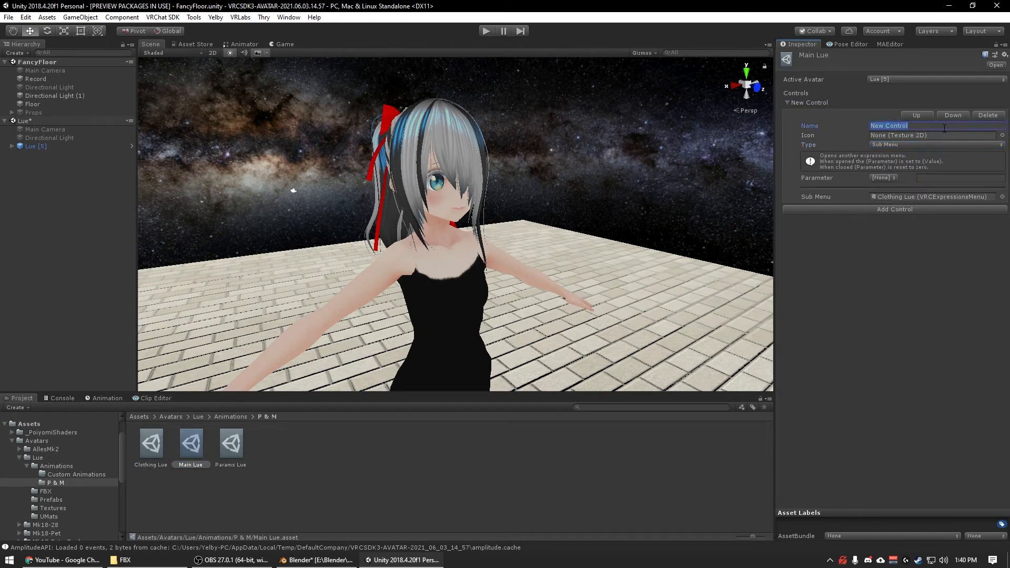
pyautogui.write('Clothing')
# Step: Try to save the Lue [5] avatar from the scene as a prefab in Lue's FBX folder
pyautogui.click(36, 146)
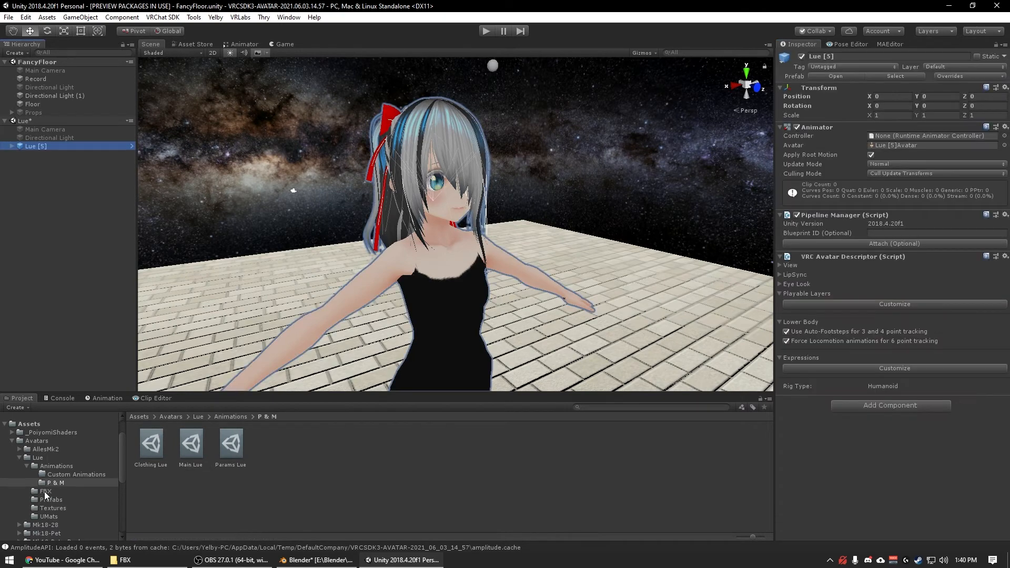
pyautogui.click(47, 492)
pyautogui.click(139, 457)
pyautogui.click(31, 147)
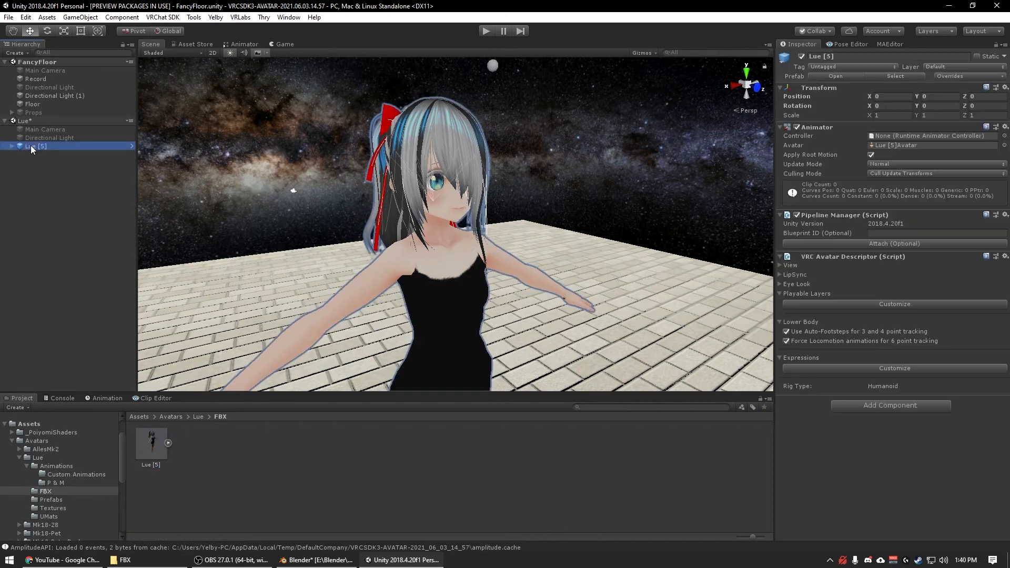
pyautogui.moveTo(32, 147); pyautogui.dragTo(204, 476)
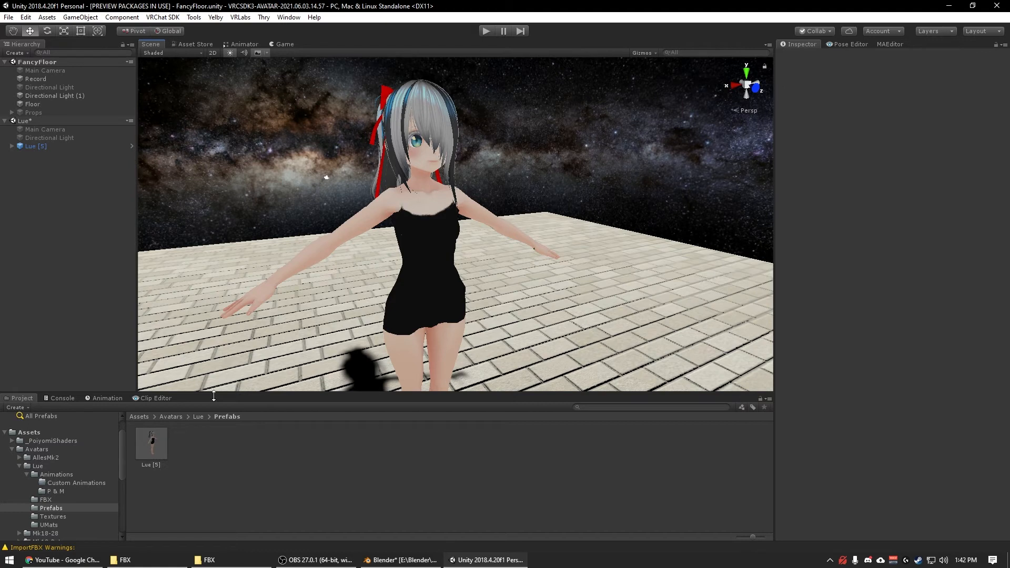
# Step: Open the package export dialog for the Lue folder inside Avatars
pyautogui.click(20, 468)
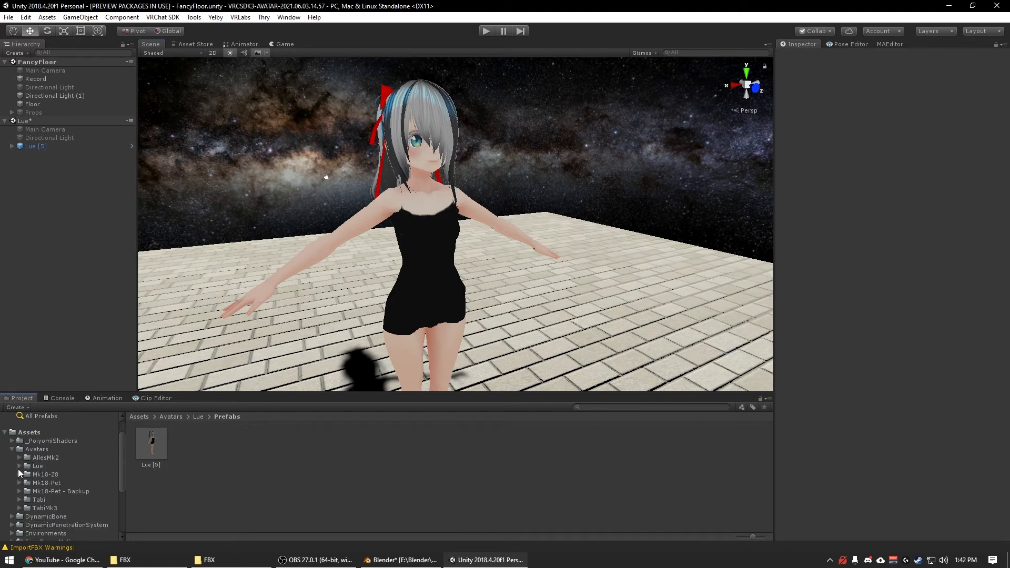
pyautogui.click(20, 467)
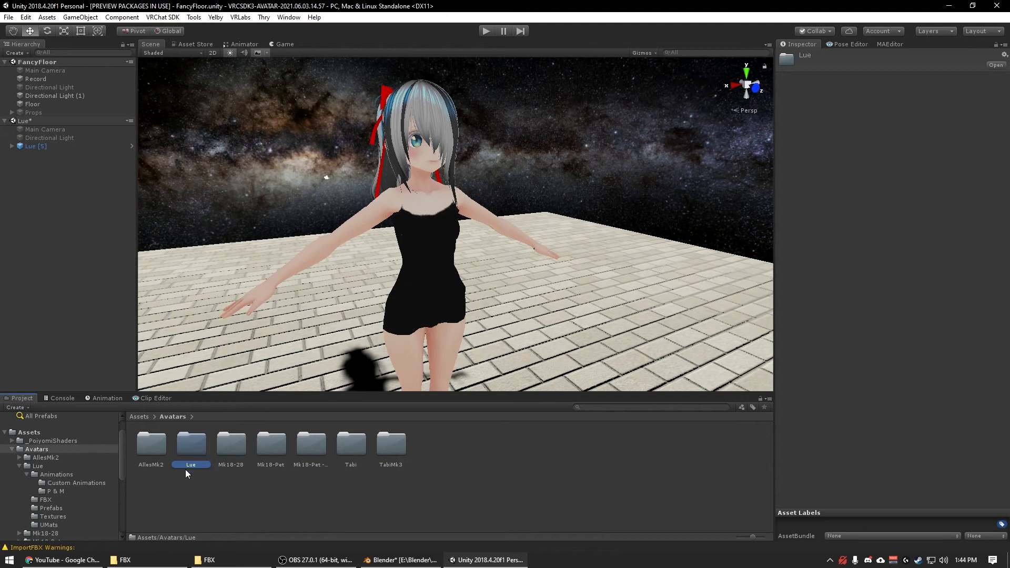
pyautogui.rightClick(196, 451)
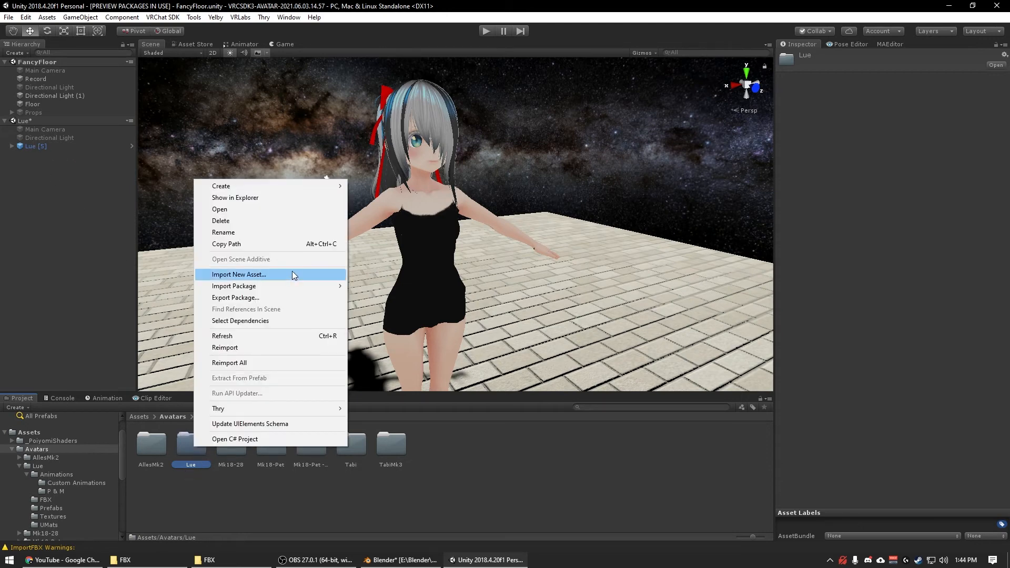
pyautogui.click(286, 298)
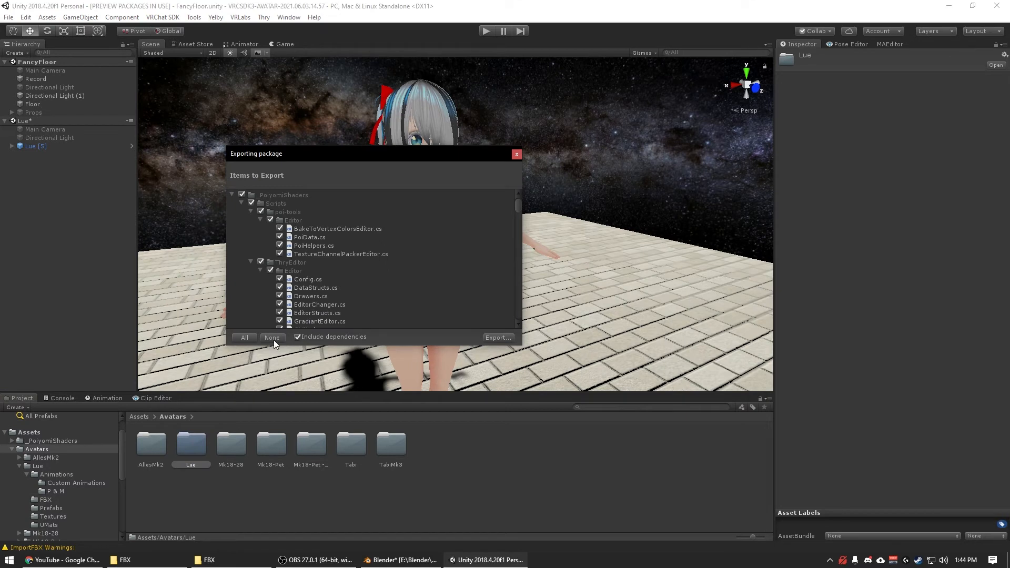
# Step: Deselect every item in the package export list and collapse all of its top-level folders
pyautogui.click(230, 195)
pyautogui.click(233, 204)
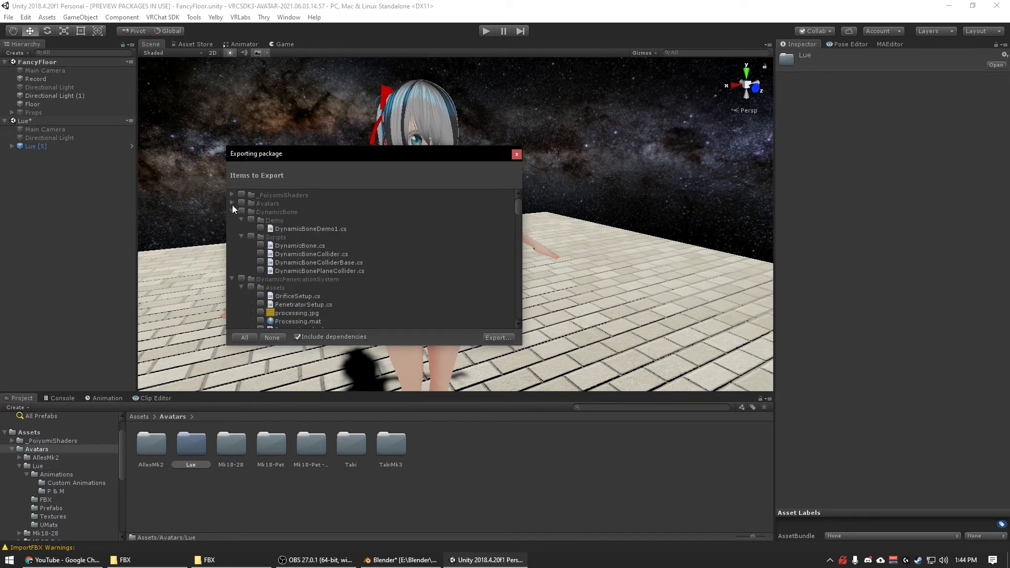
pyautogui.click(232, 212)
pyautogui.click(232, 220)
pyautogui.click(232, 228)
pyautogui.click(232, 237)
pyautogui.click(232, 246)
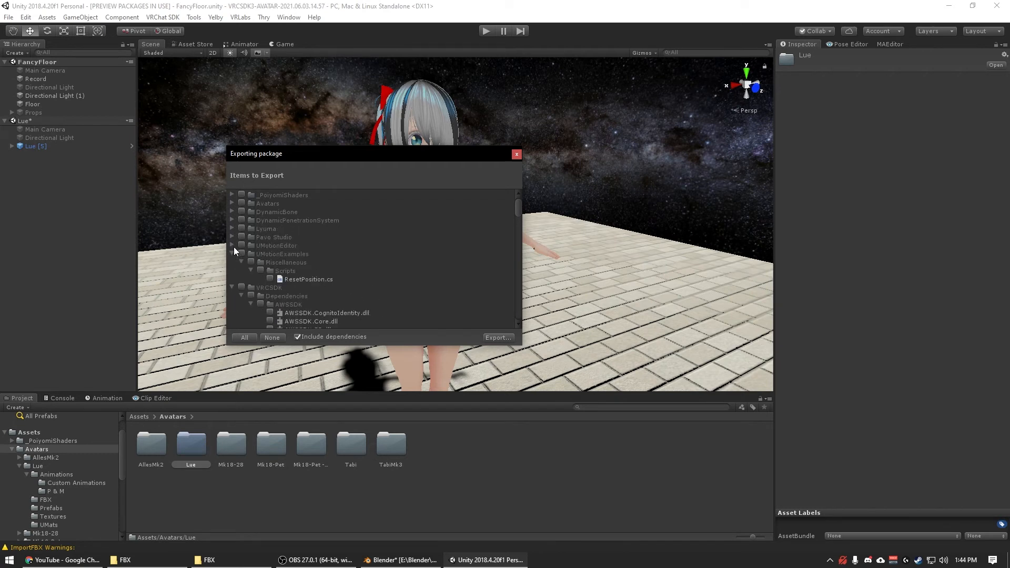
pyautogui.click(234, 254)
pyautogui.click(232, 254)
pyautogui.click(232, 262)
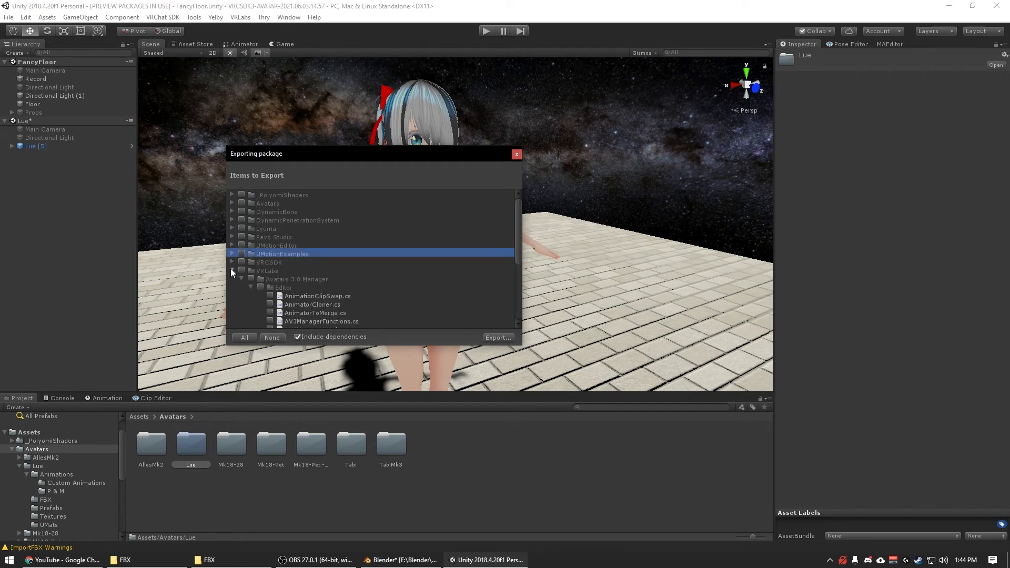
pyautogui.click(230, 268)
pyautogui.click(235, 280)
pyautogui.click(231, 279)
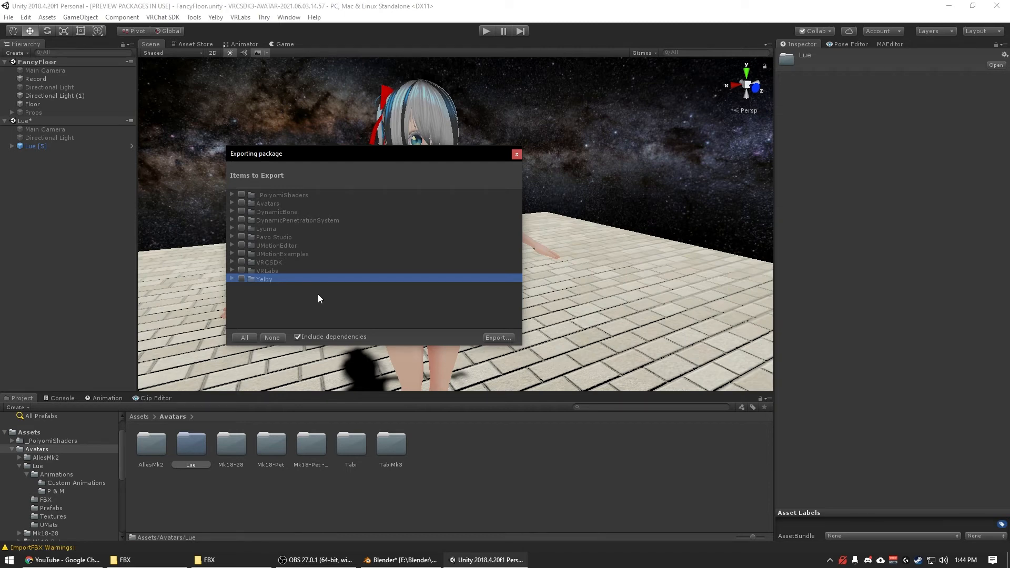
pyautogui.press('super')
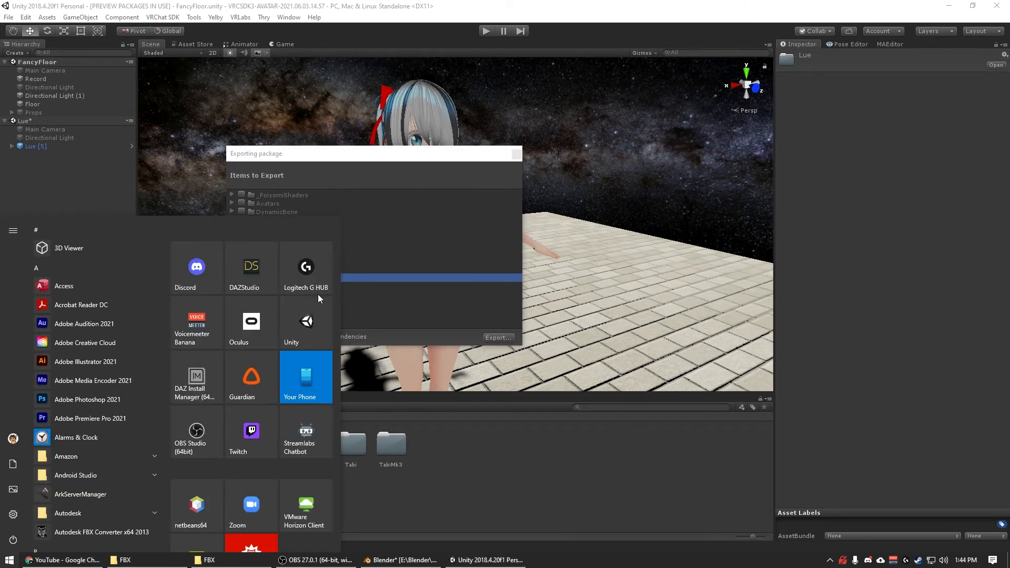
pyautogui.press('super+e')
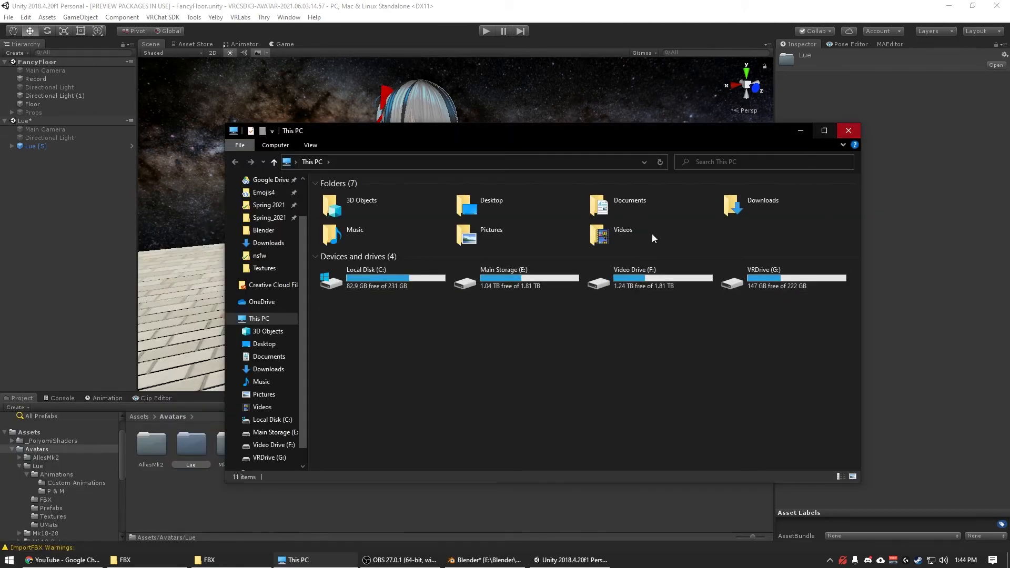
pyautogui.doubleClick(542, 274)
pyautogui.click(541, 273)
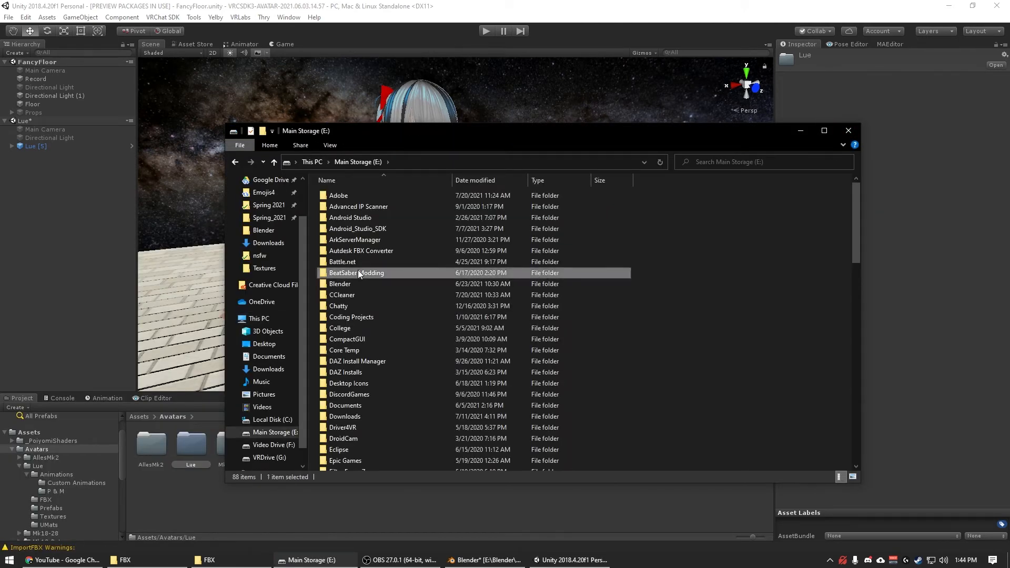
pyautogui.click(847, 129)
# Step: Switch to File Explorer, select Avatar Stats.txt in Lue's Wardrobe folder, and cancel the package export in Unity
pyautogui.click(122, 560)
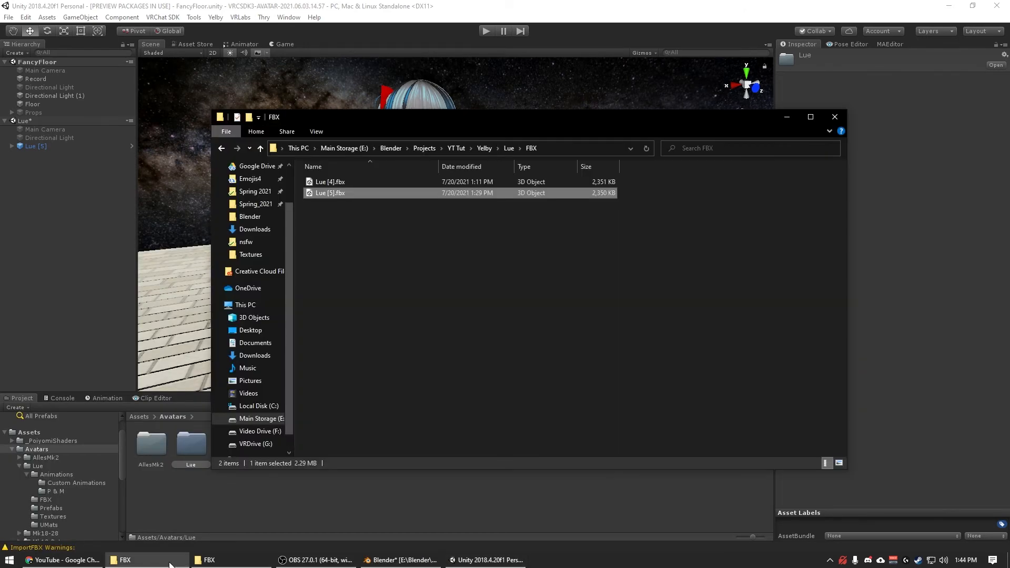
pyautogui.click(508, 148)
pyautogui.doubleClick(346, 212)
pyautogui.moveTo(342, 206); pyautogui.dragTo(356, 243)
pyautogui.click(58, 458)
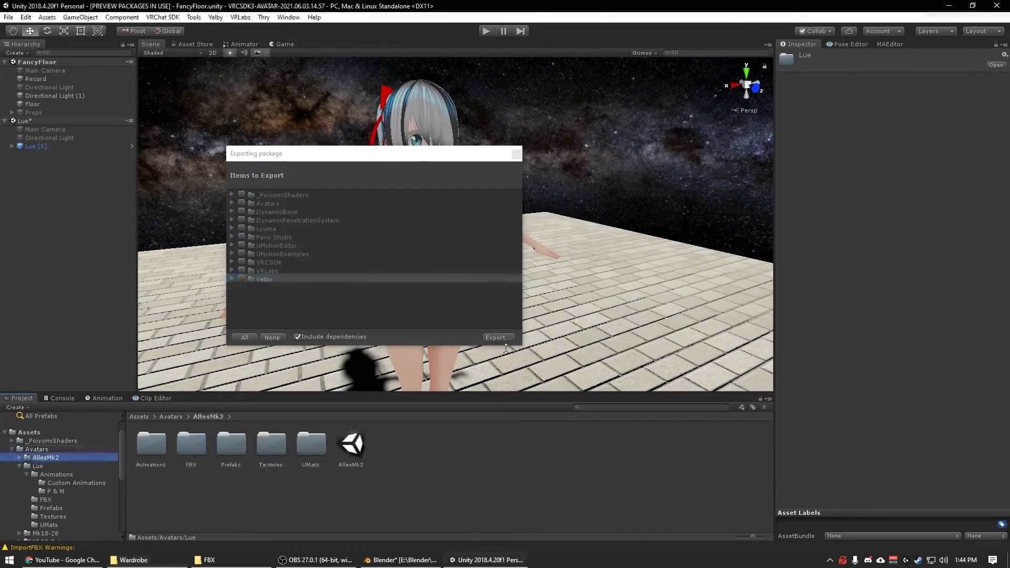
pyautogui.click(521, 149)
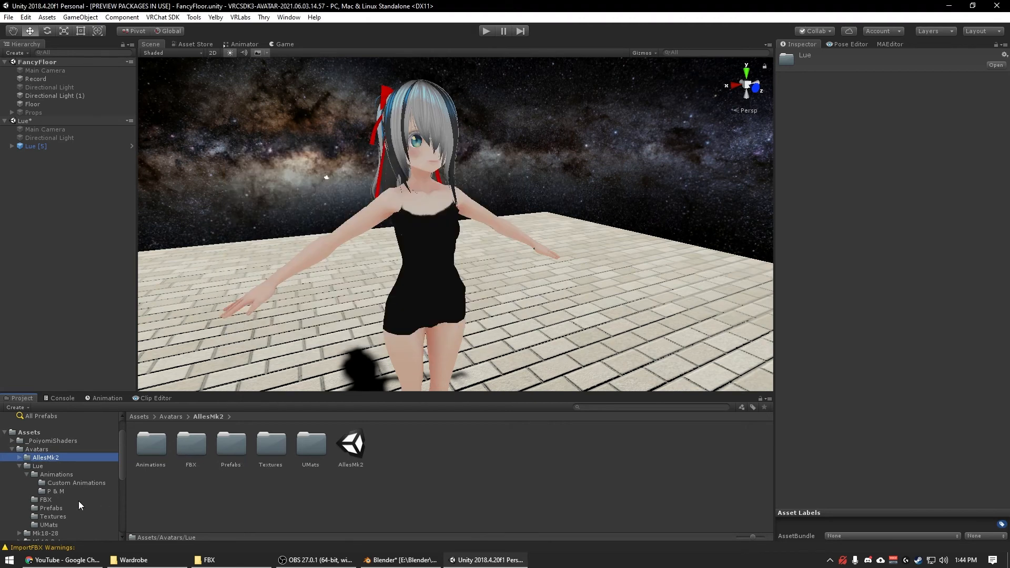
# Step: Import Avatar Stats.txt from the Wardrobe folder into the Lue avatar folder of the Unity project
pyautogui.click(69, 484)
pyautogui.click(50, 475)
pyautogui.click(52, 467)
pyautogui.rightClick(304, 500)
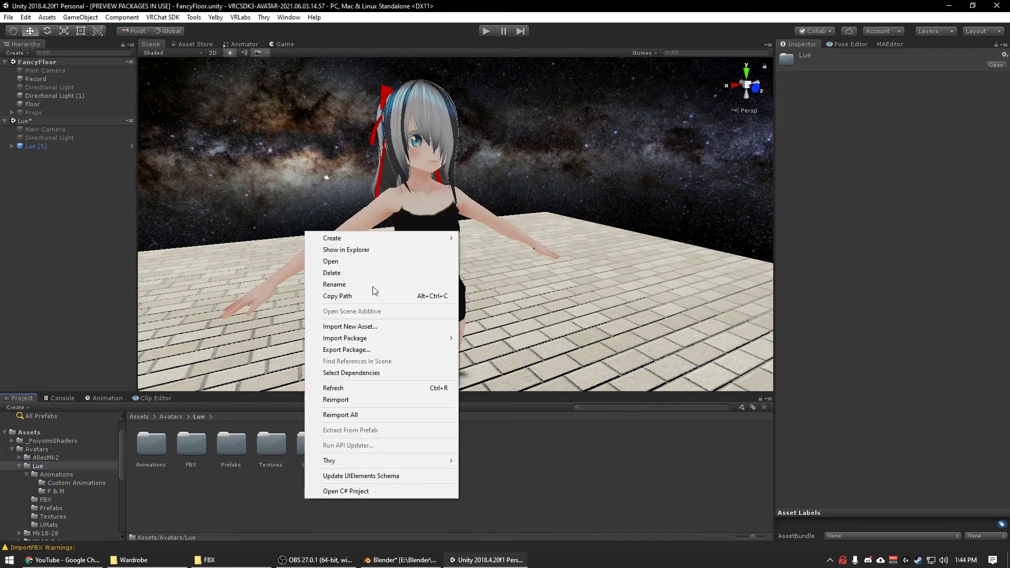
pyautogui.click(231, 477)
pyautogui.click(142, 560)
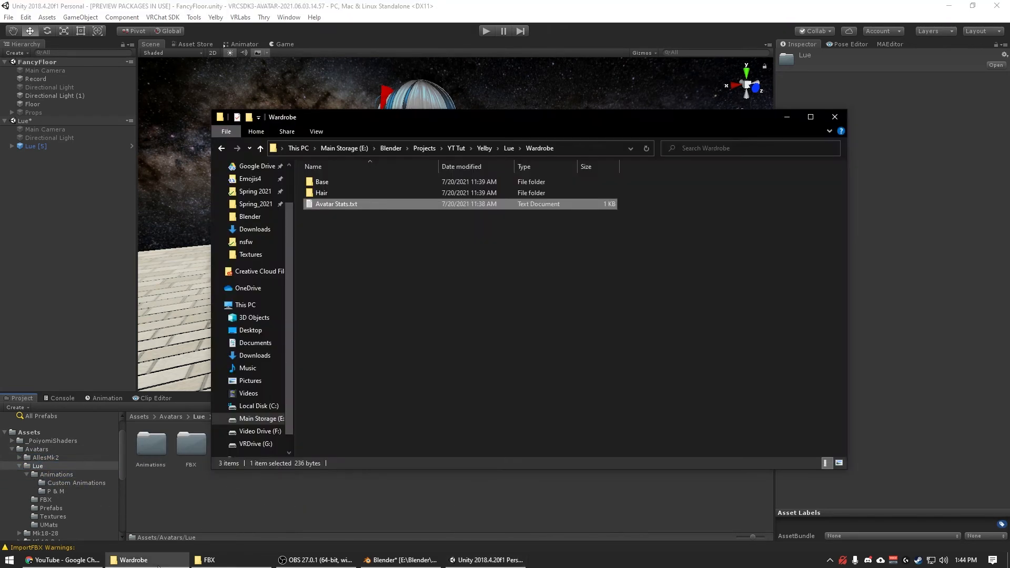
pyautogui.moveTo(153, 504); pyautogui.dragTo(164, 491)
# Step: Open Avatar Stats from the Lue folder for text editing and add a "~Unity~" heading below the hair credit, after a blank line
pyautogui.click(347, 450)
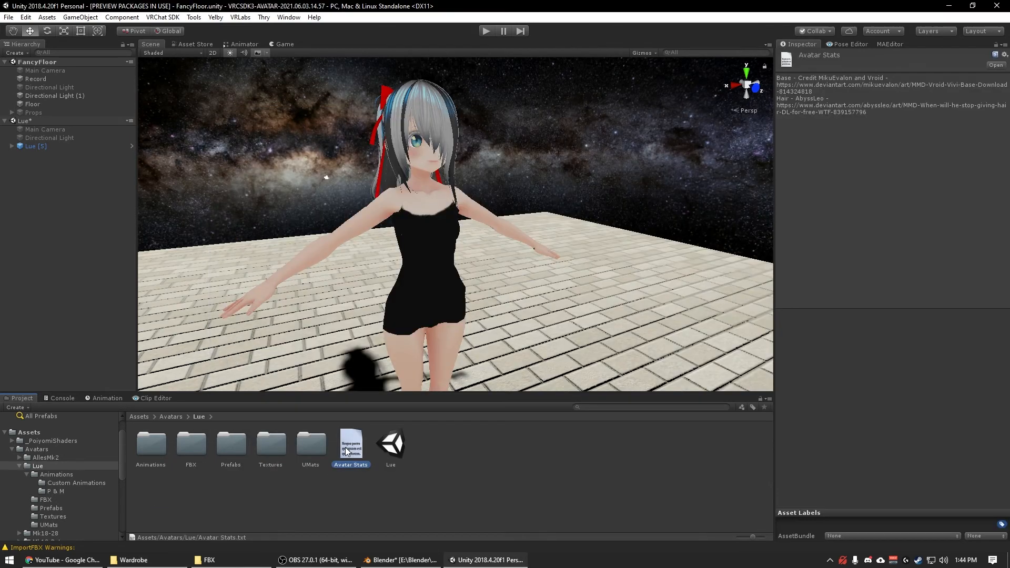
pyautogui.doubleClick(347, 450)
pyautogui.click(672, 188)
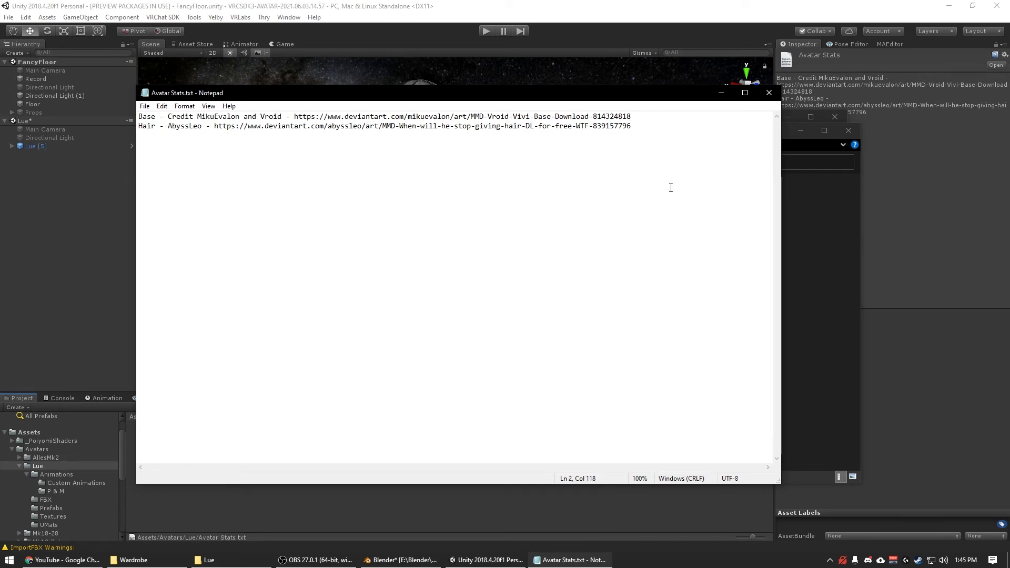
pyautogui.press('Return')
pyautogui.press('Return')
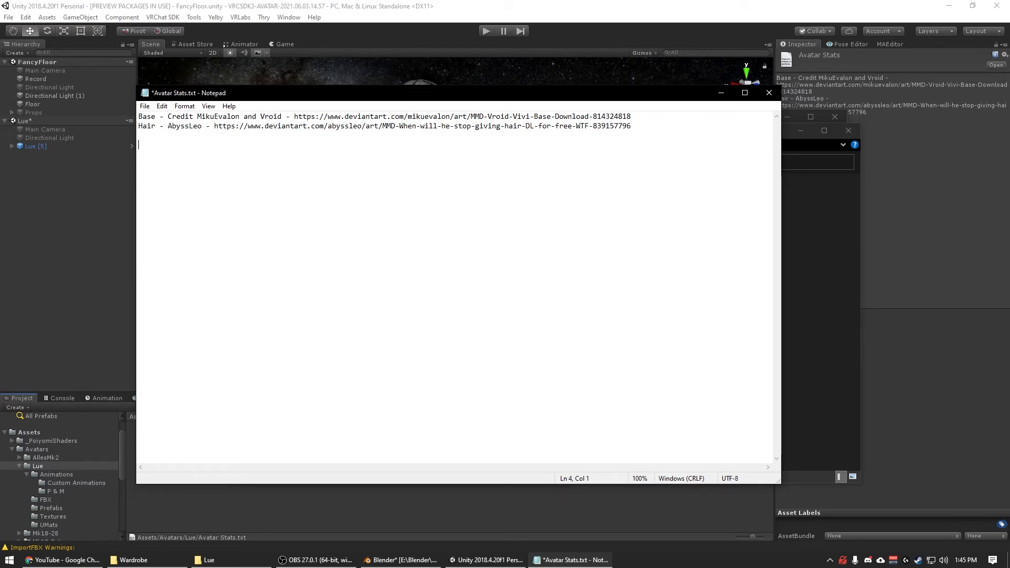
pyautogui.write('~Unity~')
pyautogui.press('Return')
# Step: Switch to Discord and read the Poiyomi Shaders rules-links channel for the terms on reselling and redistributing the shaders
pyautogui.click(869, 560)
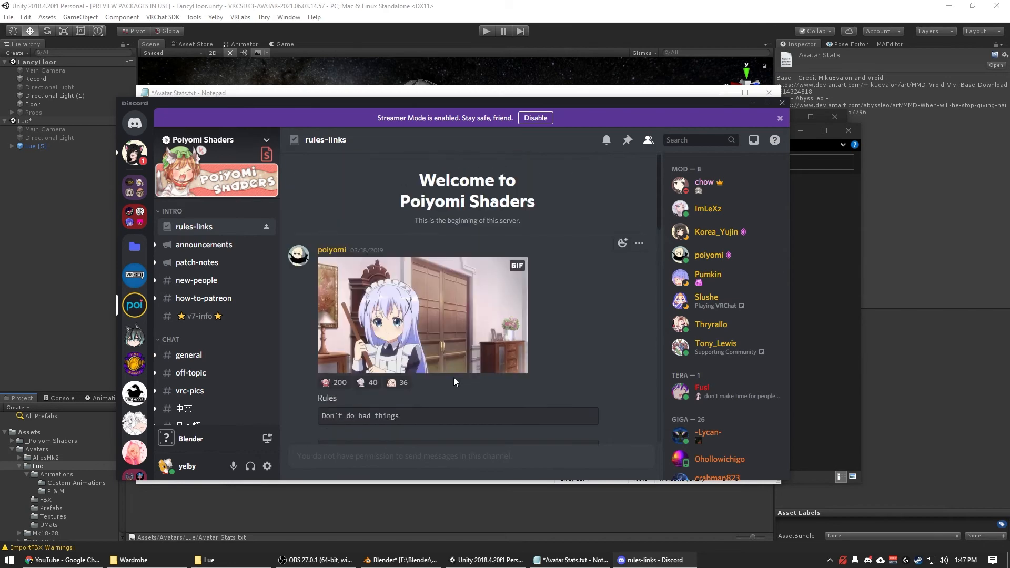
pyautogui.scroll(-4, 453, 378)
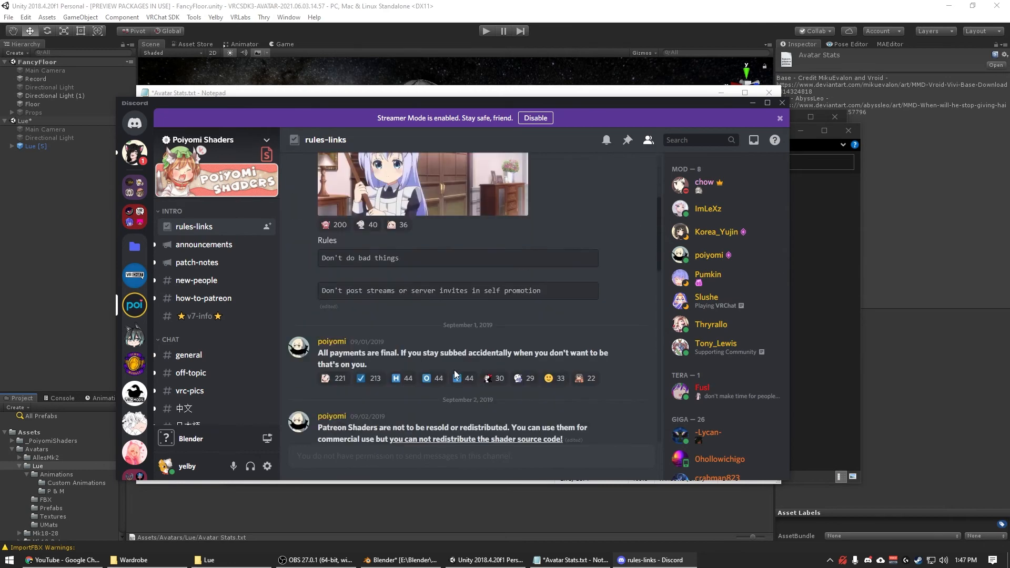
pyautogui.scroll(-2, 380, 303)
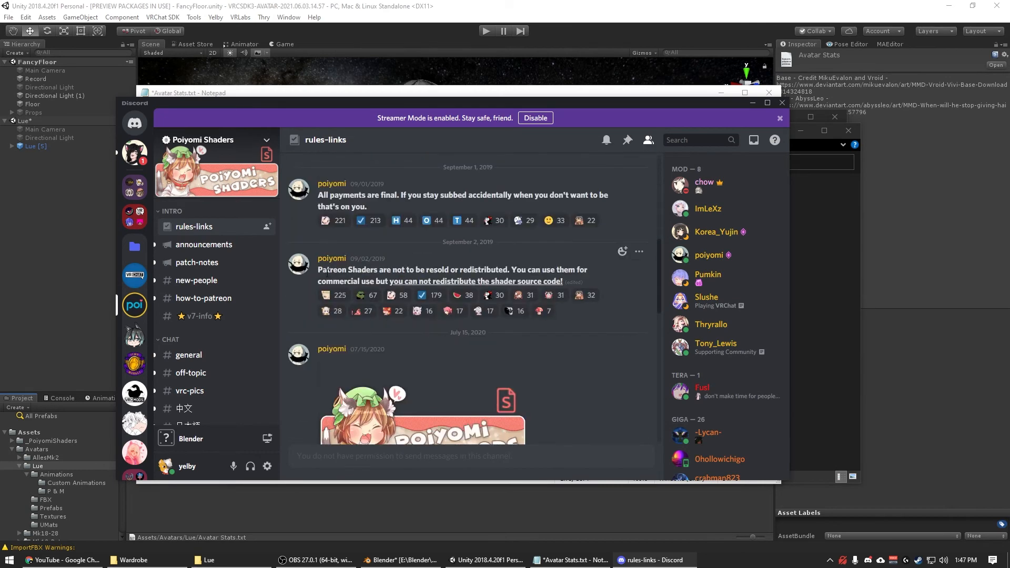
pyautogui.moveTo(317, 269); pyautogui.dragTo(493, 280)
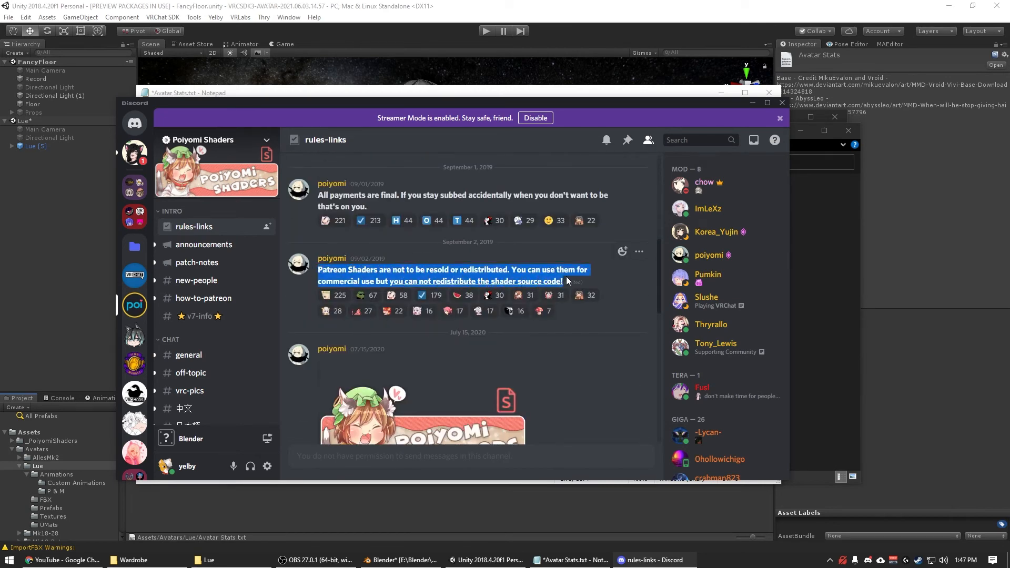
pyautogui.click(490, 277)
pyautogui.moveTo(404, 275); pyautogui.dragTo(442, 280)
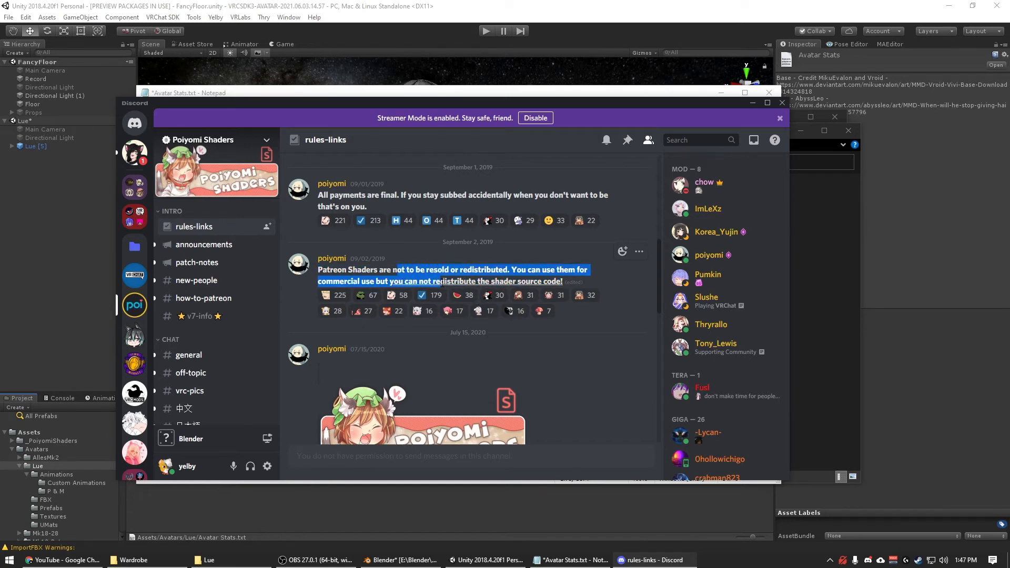
pyautogui.click(394, 273)
pyautogui.moveTo(328, 270); pyautogui.dragTo(555, 284)
pyautogui.click(554, 284)
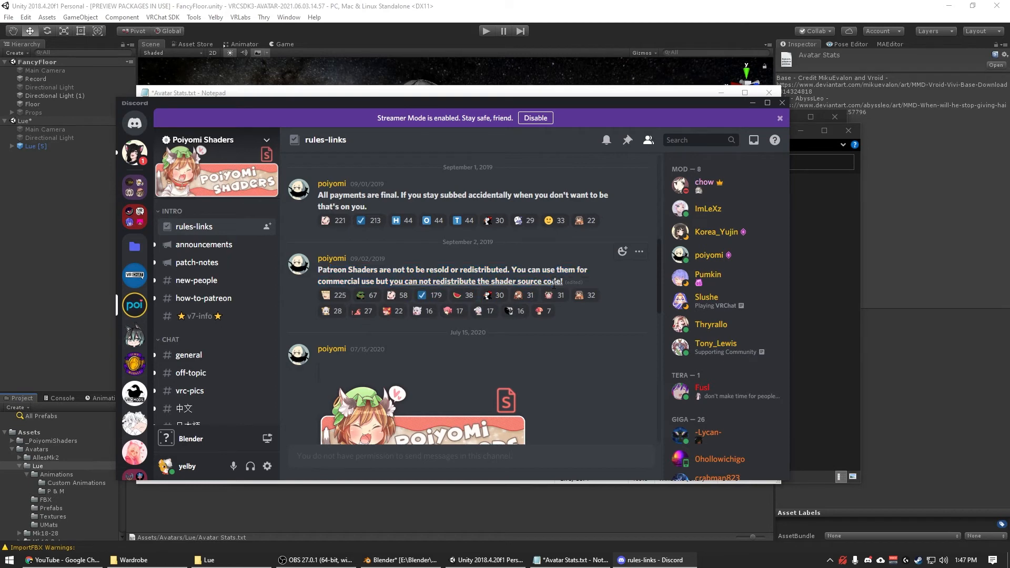
pyautogui.scroll(-7, 482, 286)
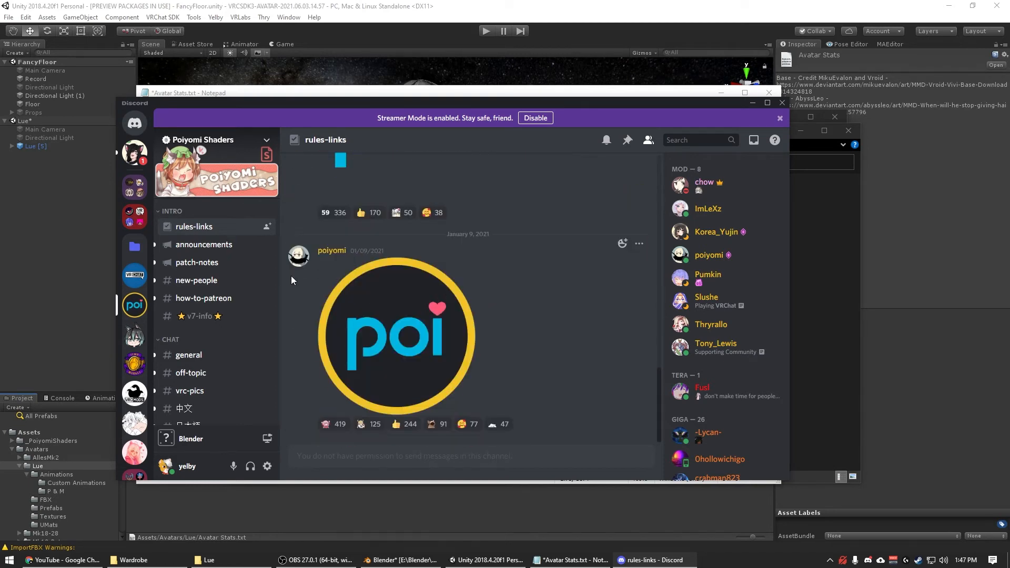
# Step: Look through the announcements and v7-info channels of the Poiyomi Shaders server, and open the free-shader-releases channel
pyautogui.click(213, 246)
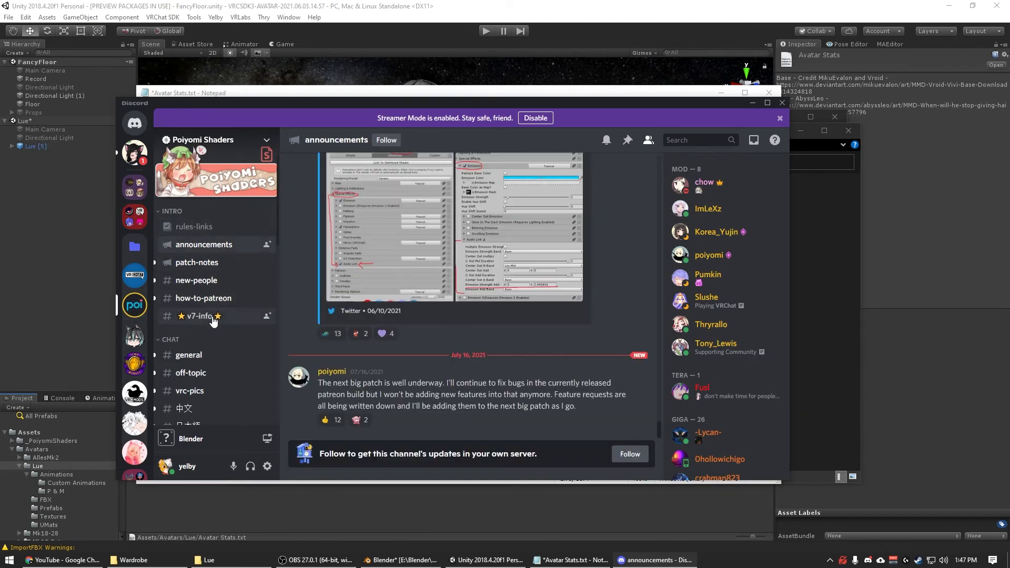
pyautogui.click(212, 317)
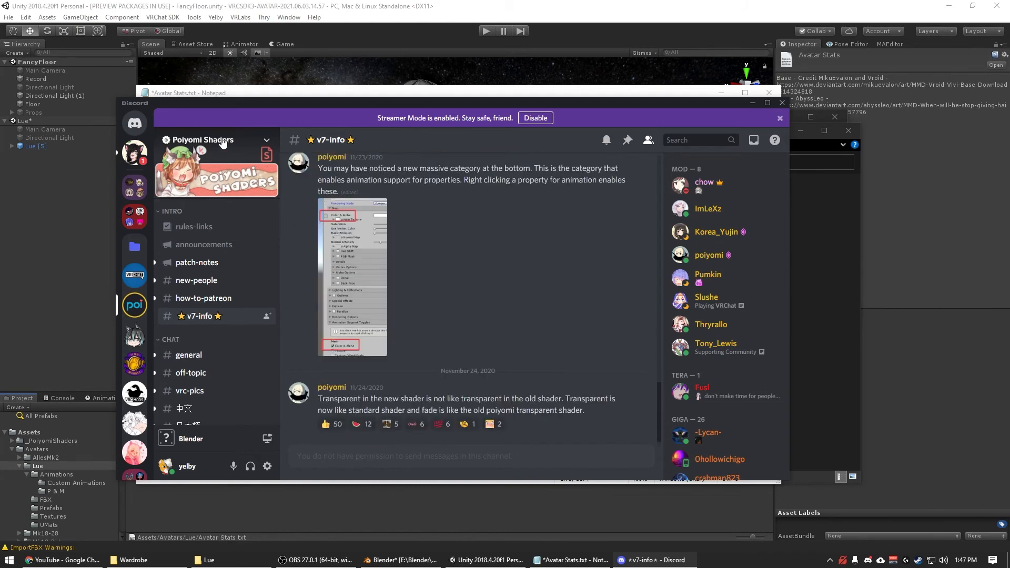
pyautogui.click(221, 141)
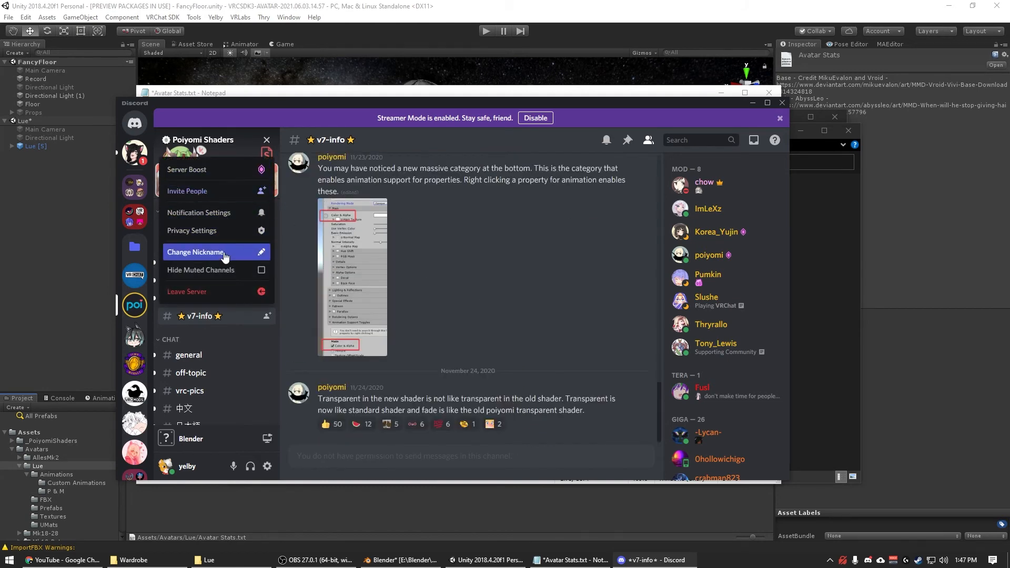
pyautogui.click(489, 253)
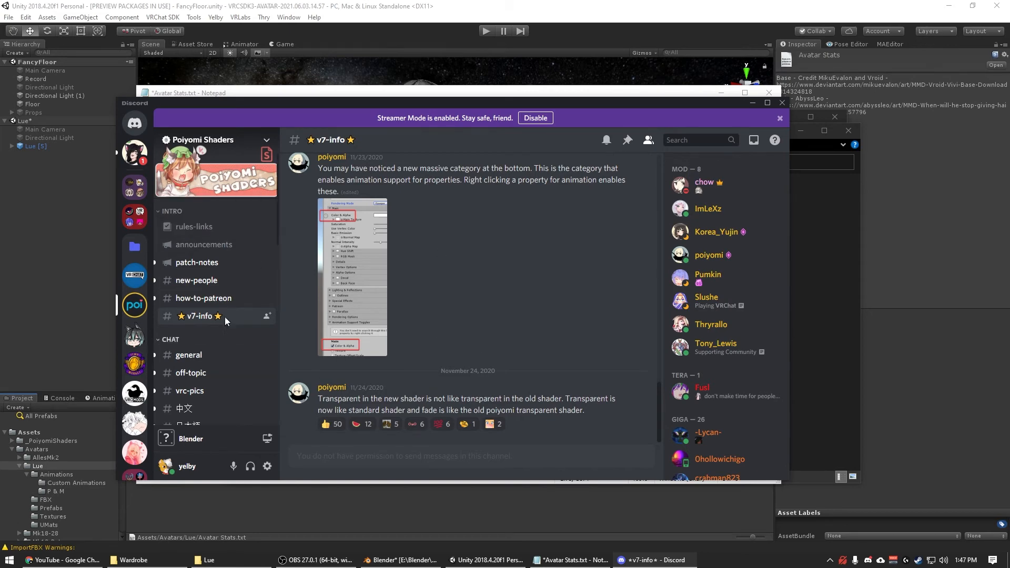
pyautogui.scroll(-5, 215, 289)
pyautogui.scroll(4, 213, 283)
pyautogui.scroll(-5, 213, 282)
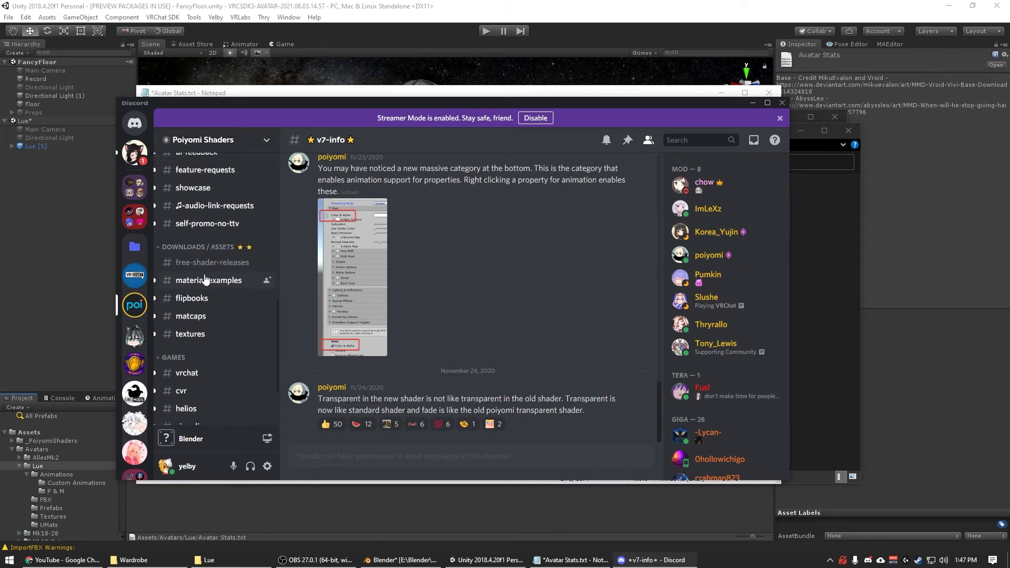
pyautogui.click(196, 266)
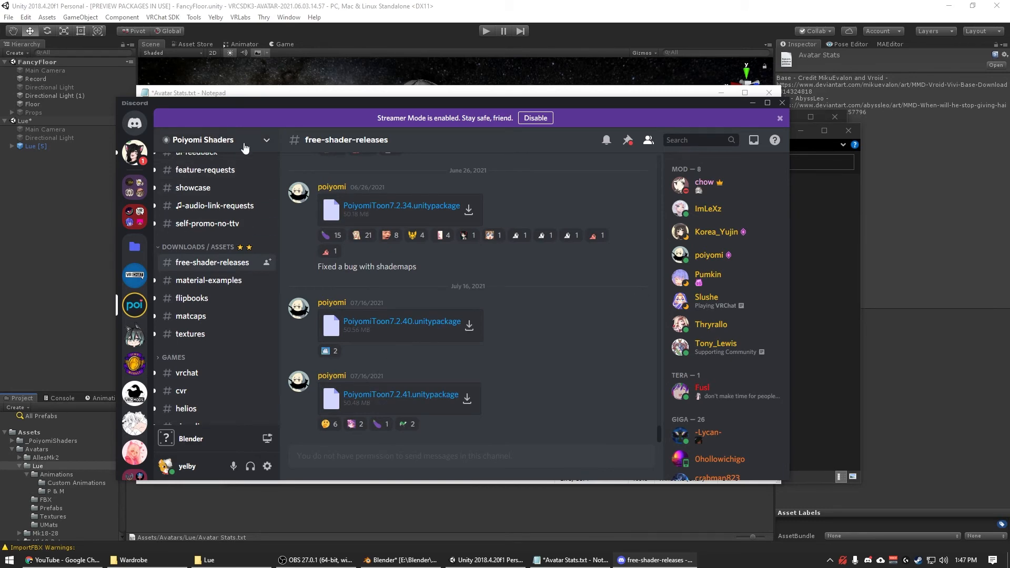
pyautogui.click(209, 560)
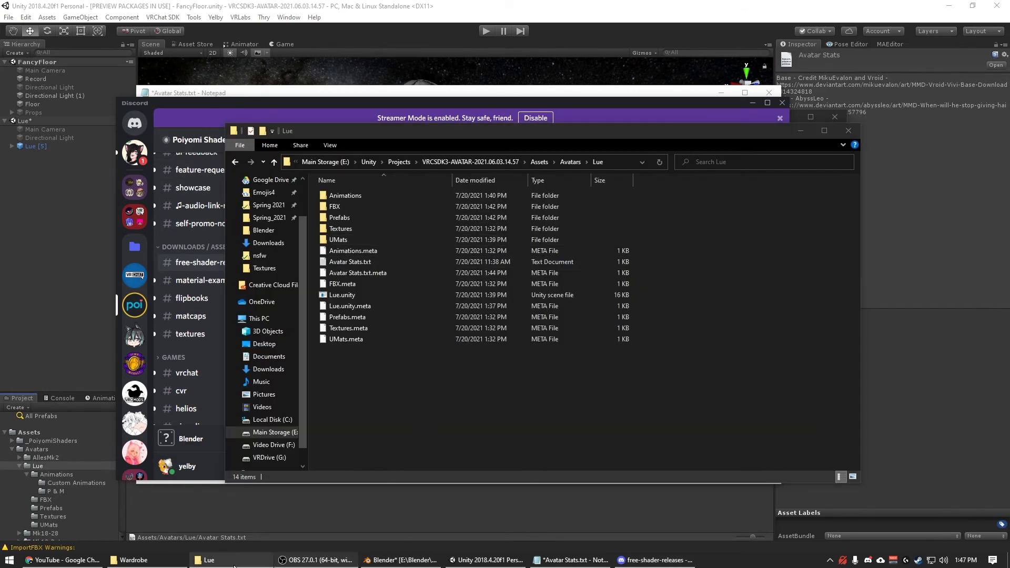
pyautogui.click(148, 560)
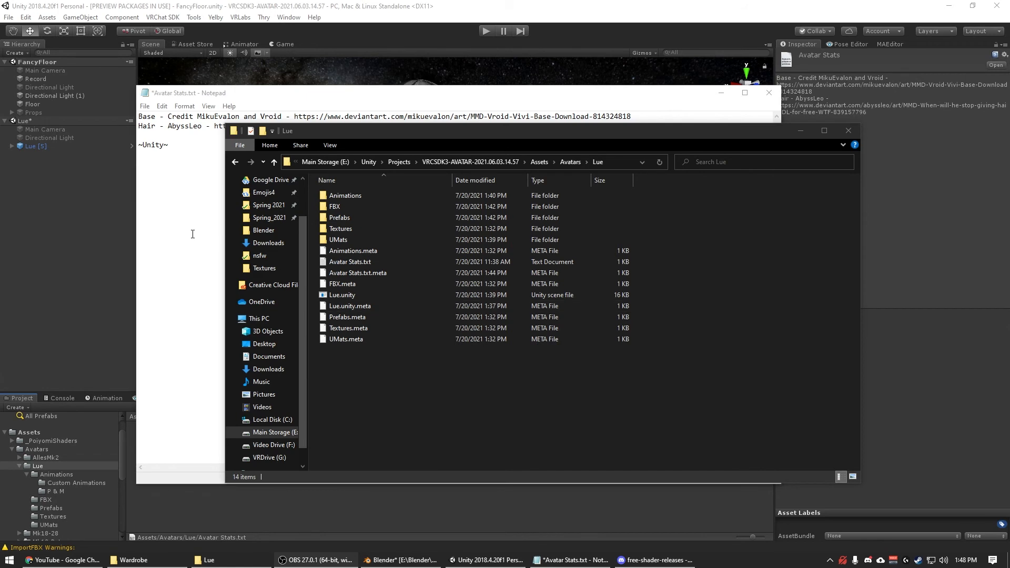
pyautogui.click(194, 235)
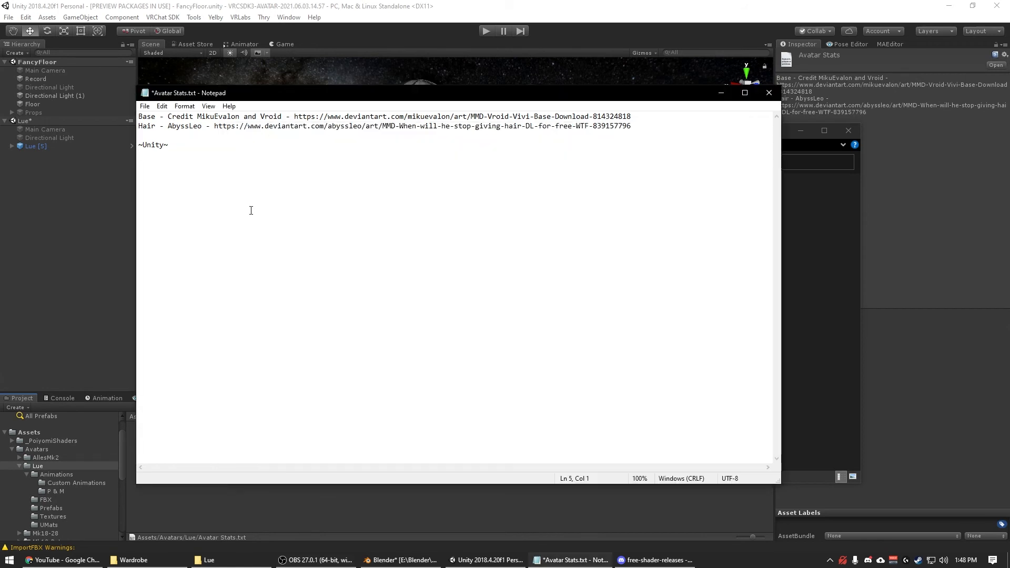
pyautogui.write('PoiyomiShaders -')
pyautogui.write('https://discord.gg/D8WacswzDT')
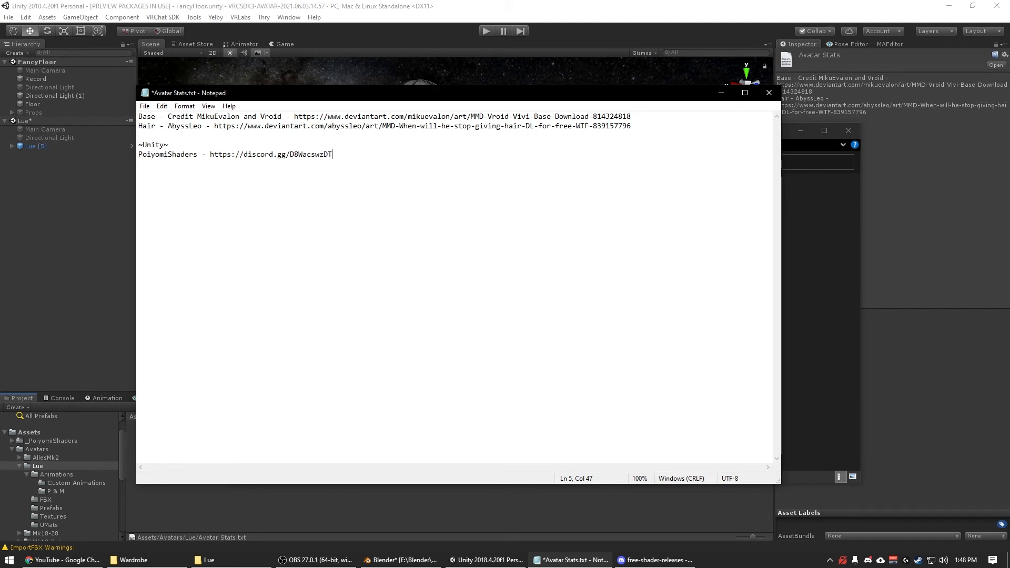
pyautogui.press('Return')
pyautogui.write('Dynamic Bones -')
pyautogui.click(302, 10)
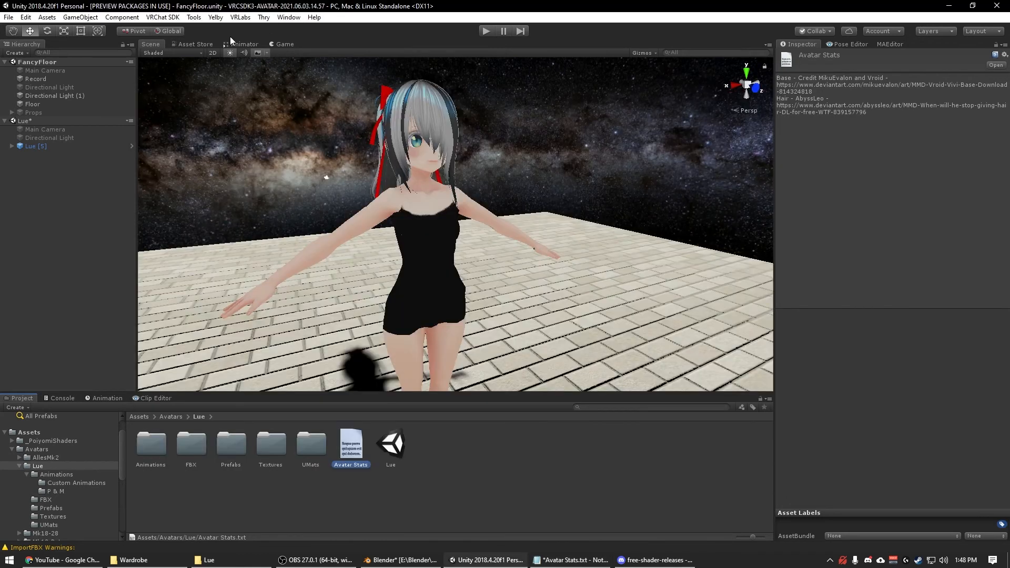
pyautogui.click(205, 44)
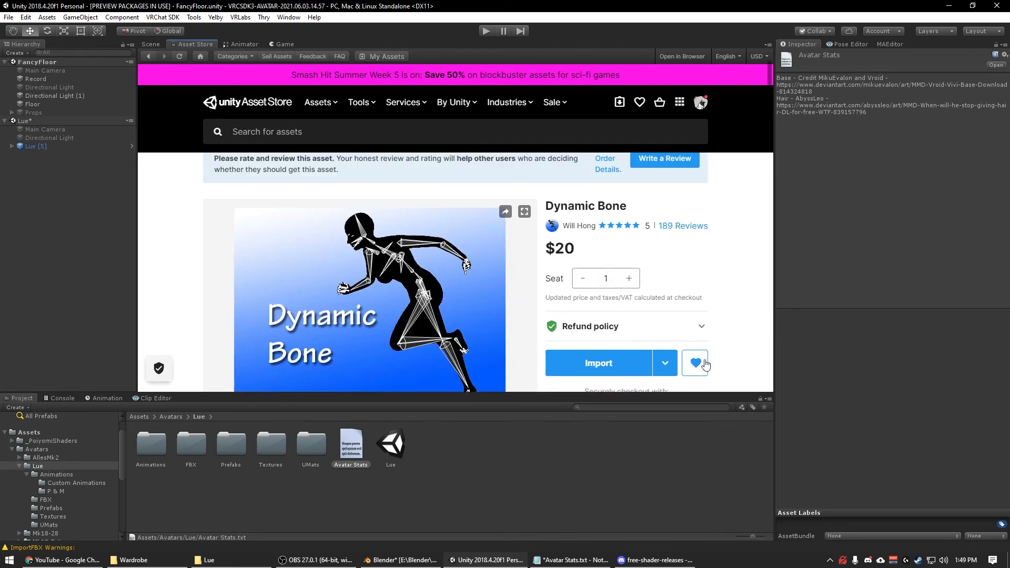
pyautogui.scroll(-2, 337, 221)
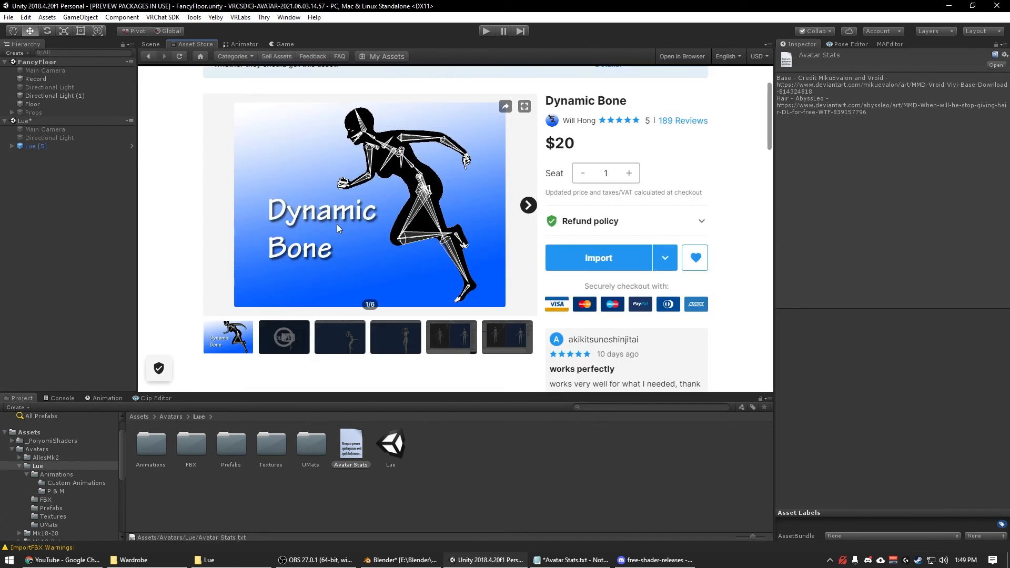
pyautogui.scroll(3, 369, 242)
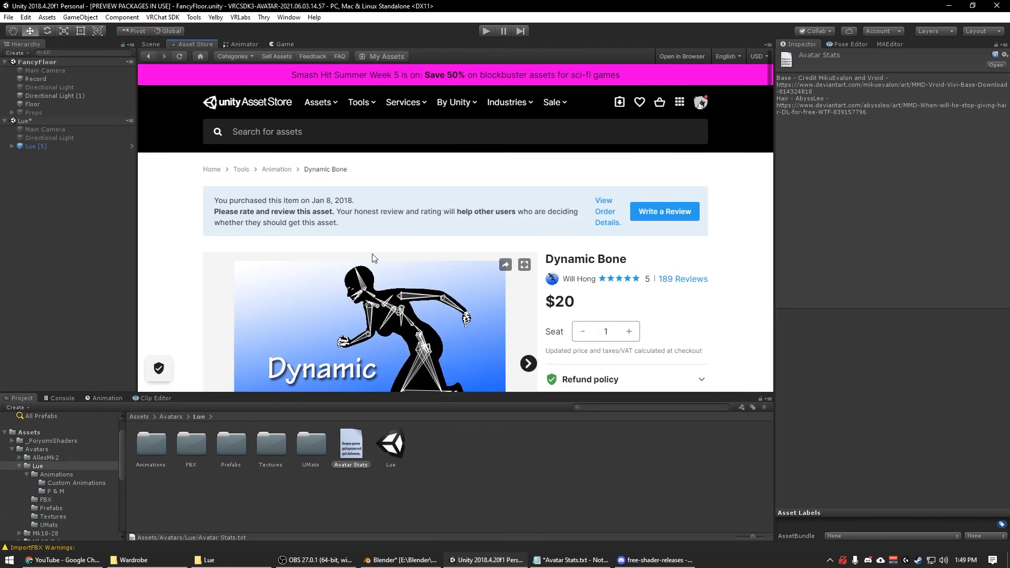
pyautogui.hotkey('alt', 'Tab')
pyautogui.write('https://assetstore.unity.com/packages/tools/animation/dynamic-bone-16743')
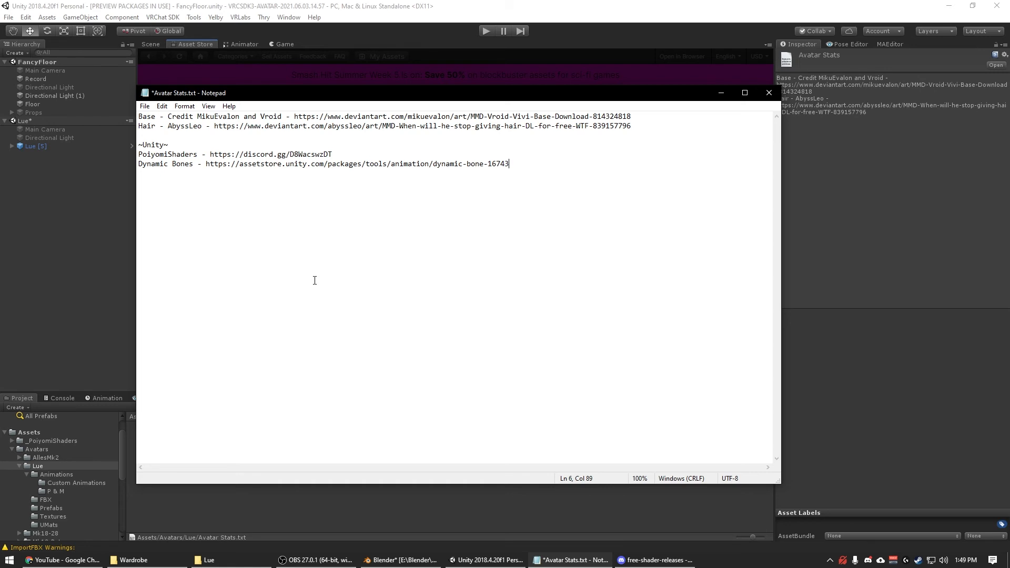
# Step: Save and close Avatar Stats.txt, and dismiss the Share Asset dialog in Unity
pyautogui.hotkey('ctrl', 's')
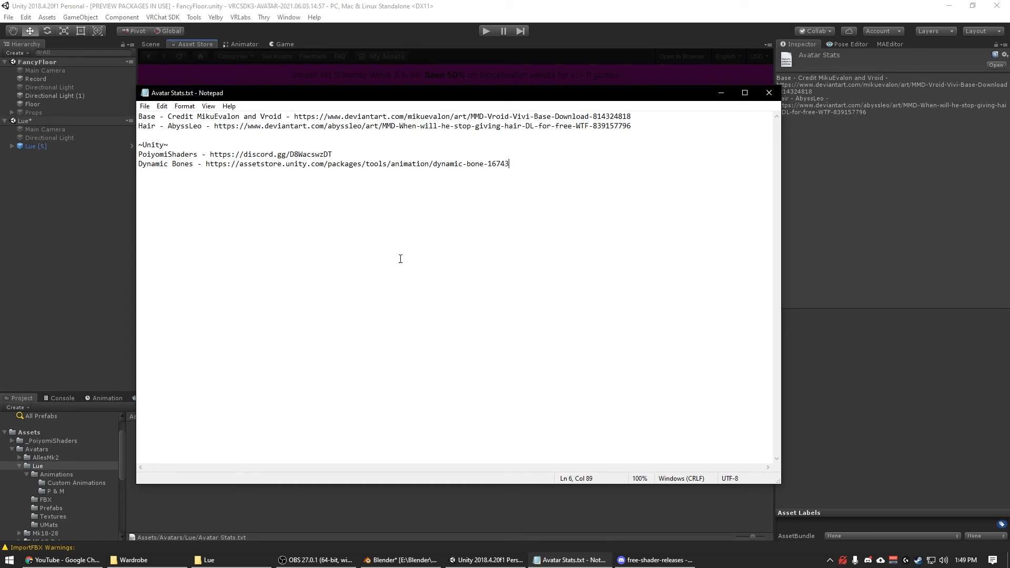
pyautogui.click(769, 93)
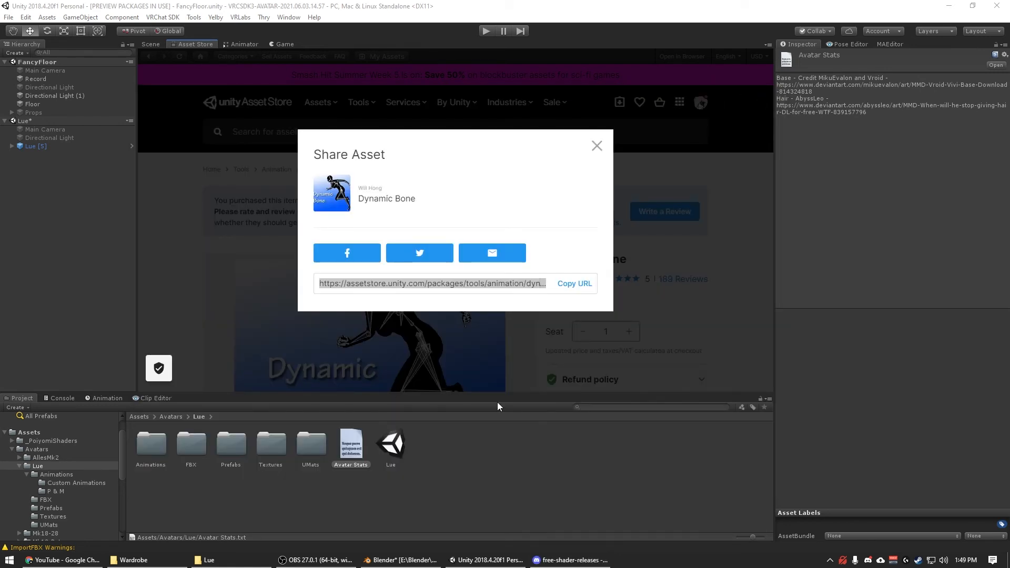
pyautogui.click(597, 146)
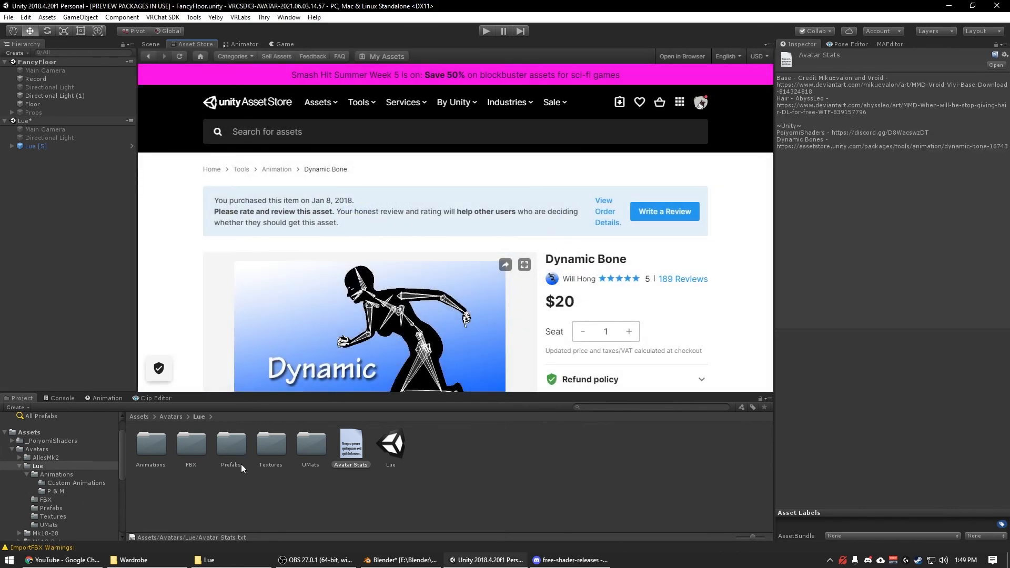
# Step: Open the package export for the Lue folder, include only the Lue folder with all its contents, and review the included files
pyautogui.rightClick(48, 465)
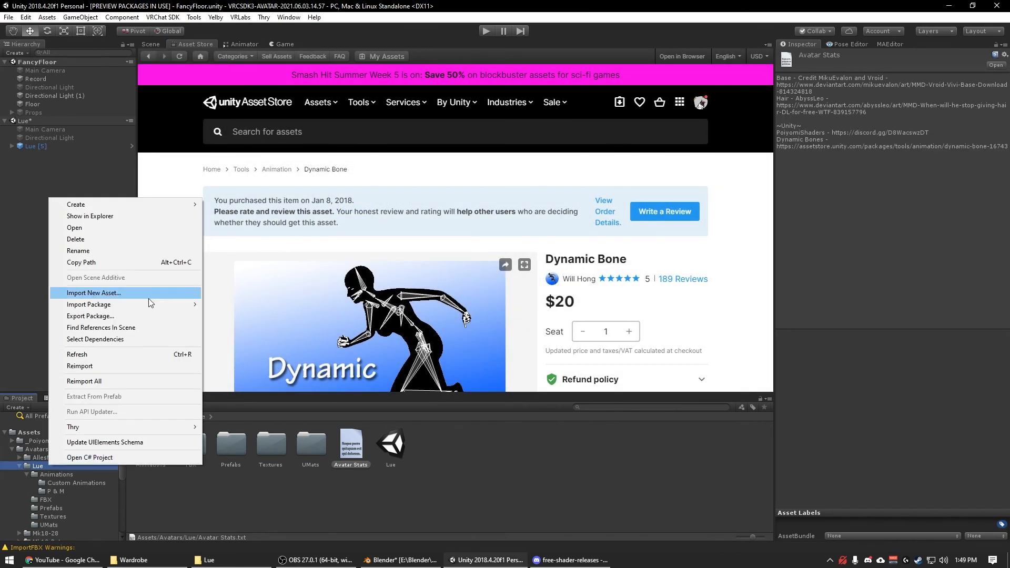
pyautogui.click(112, 319)
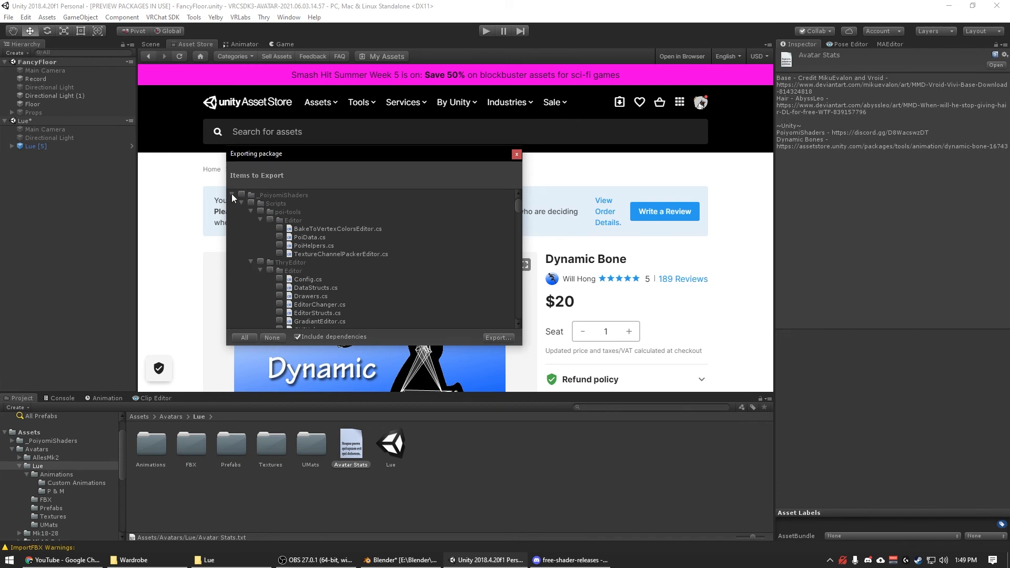
pyautogui.click(231, 194)
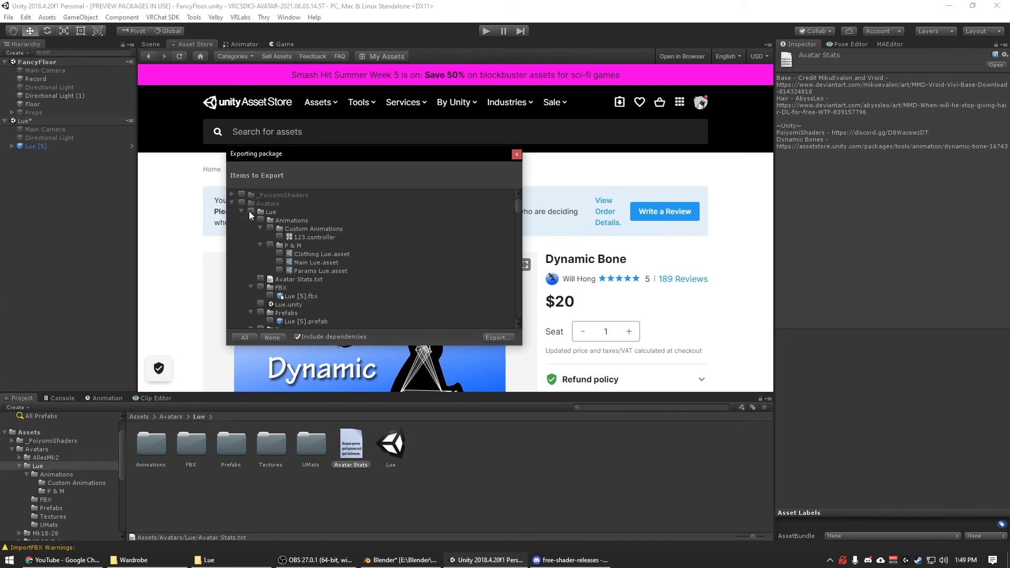
pyautogui.click(251, 211)
pyautogui.scroll(-3, 299, 238)
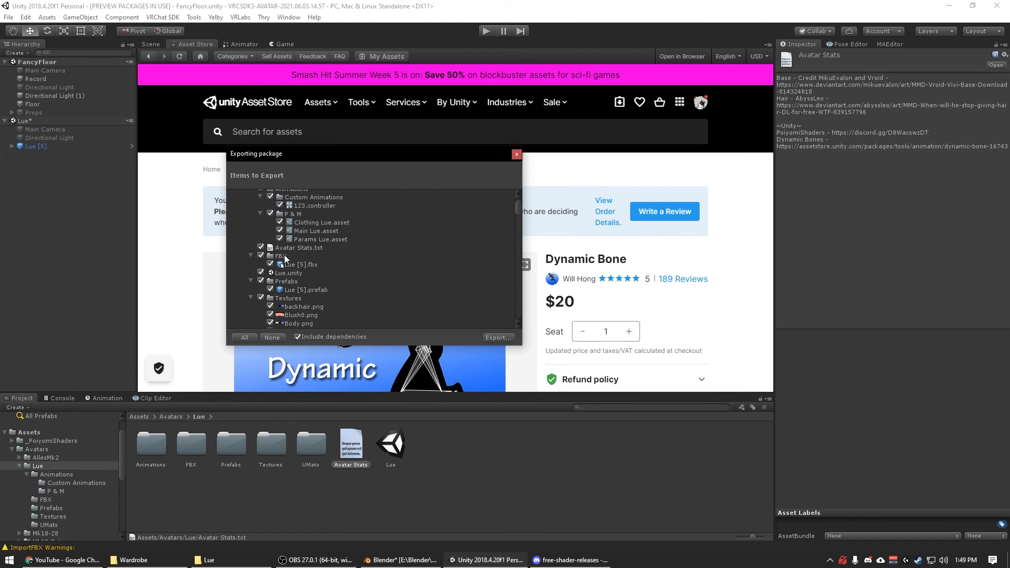
pyautogui.scroll(-10, 283, 266)
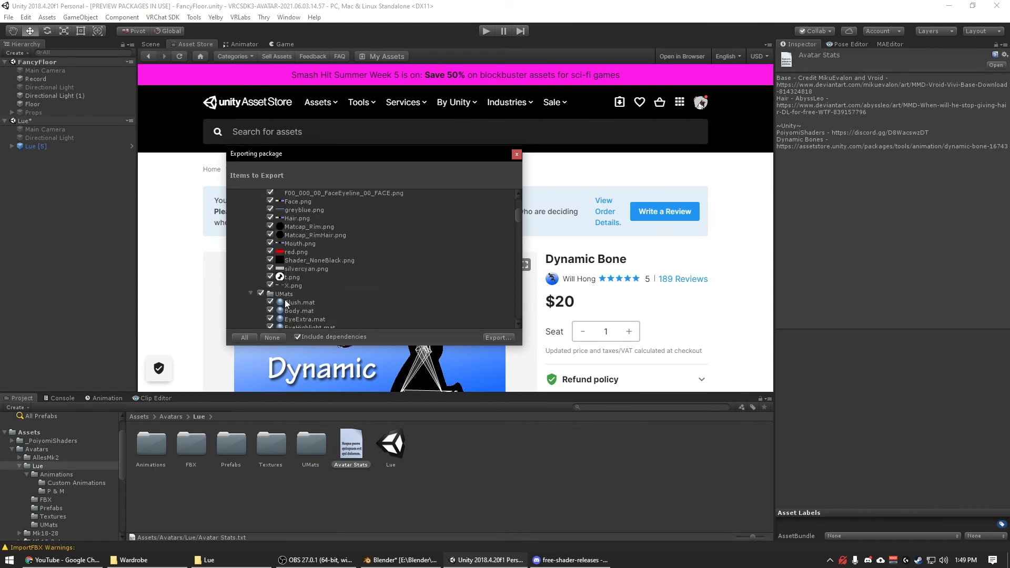
pyautogui.scroll(-4, 291, 300)
pyautogui.scroll(5, 300, 296)
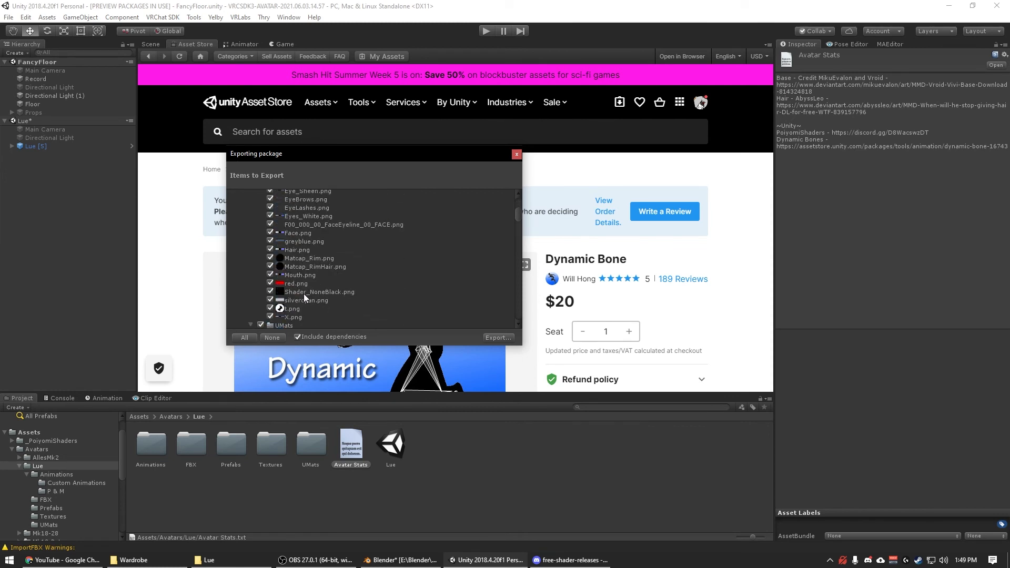
pyautogui.scroll(5, 304, 293)
# Step: Export the package into the Lue avatar folder as "Yelby - Lue - 1.0"
pyautogui.click(498, 338)
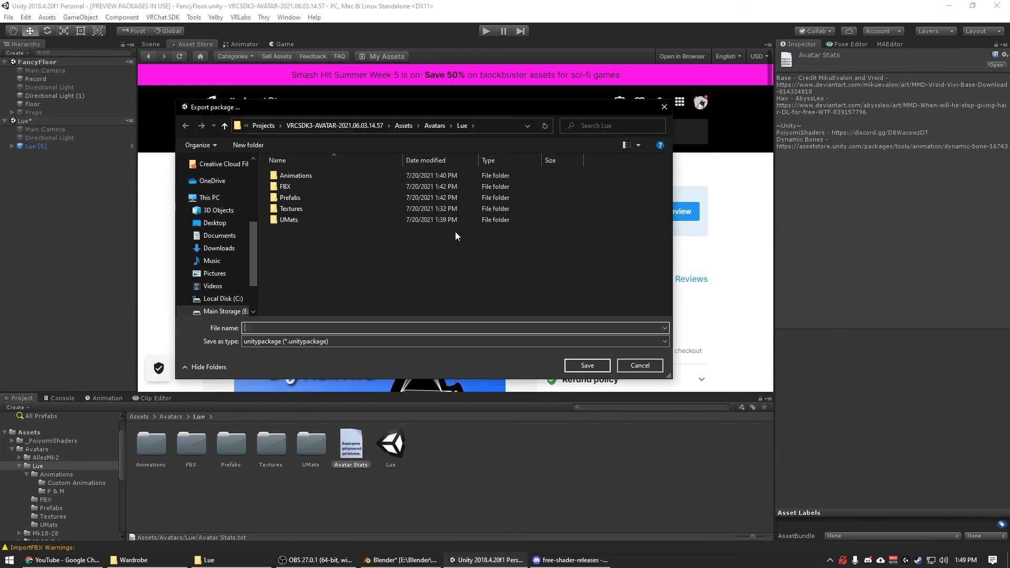
pyautogui.click(435, 125)
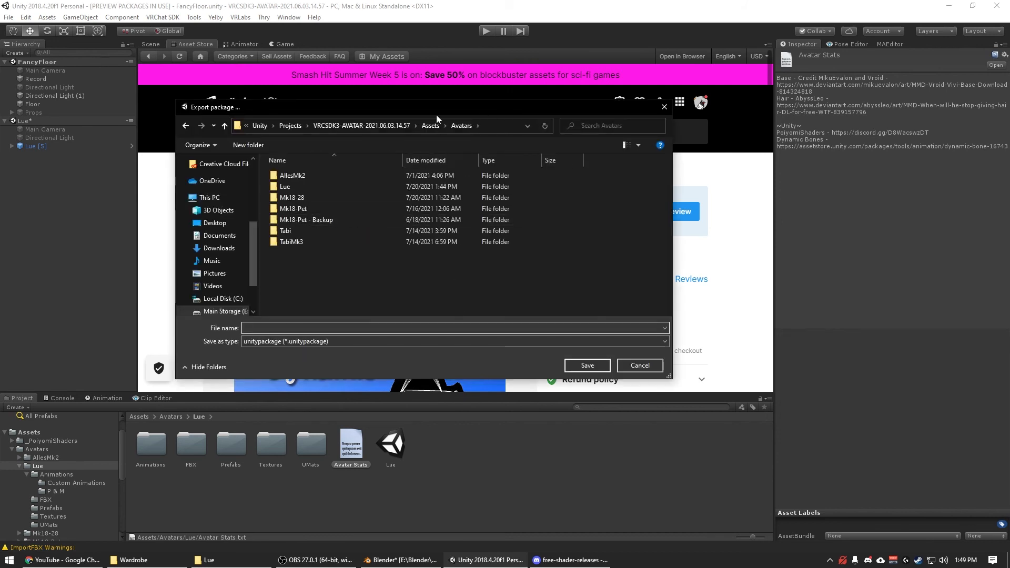
pyautogui.doubleClick(295, 187)
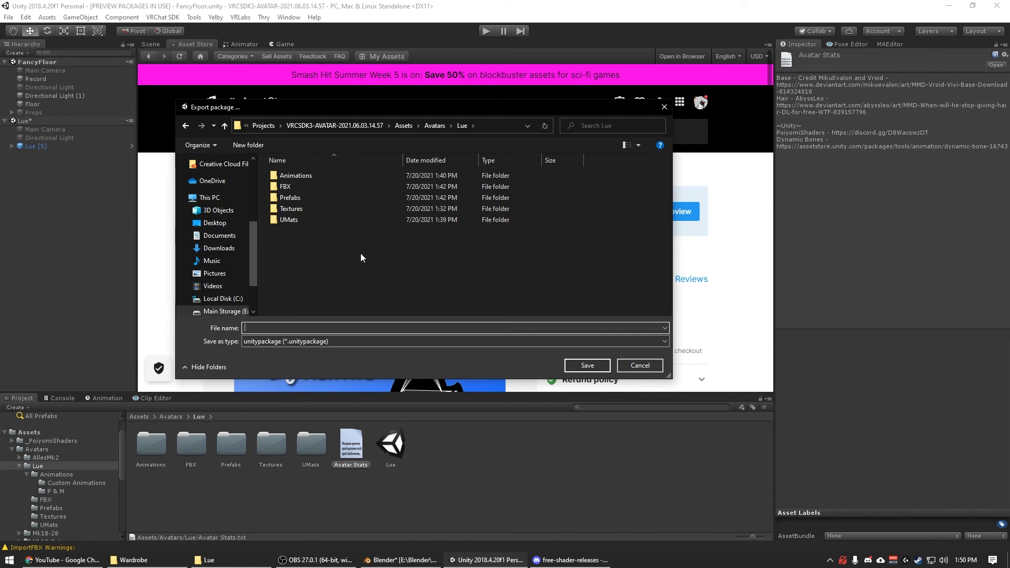
pyautogui.write('Yelby - Lu')
pyautogui.write('e - 1.0')
pyautogui.press('Return')
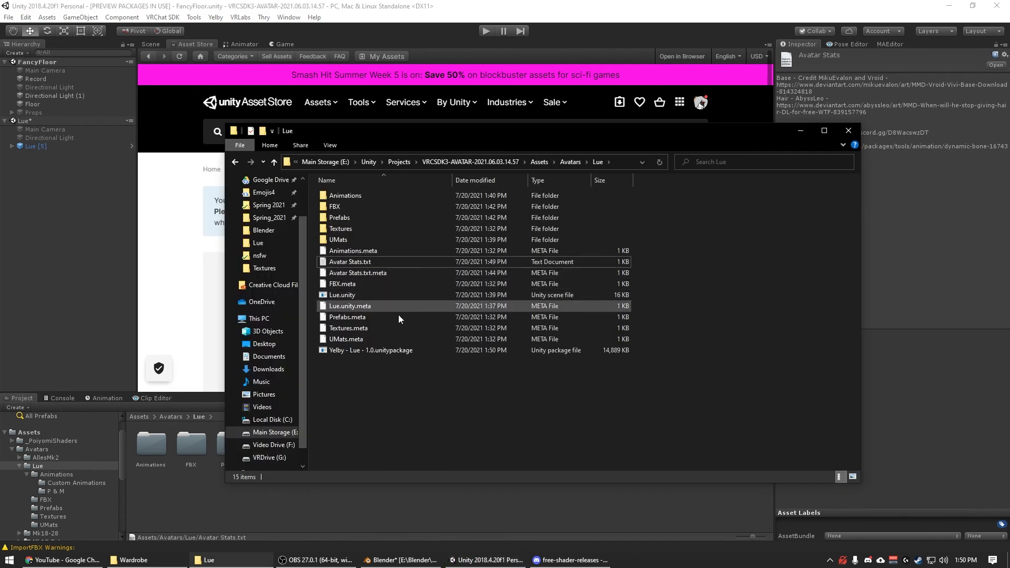
# Step: Rename the exported package in the Lue folder to "Yelby - Lue[3.0] - 1.0"
pyautogui.click(399, 352)
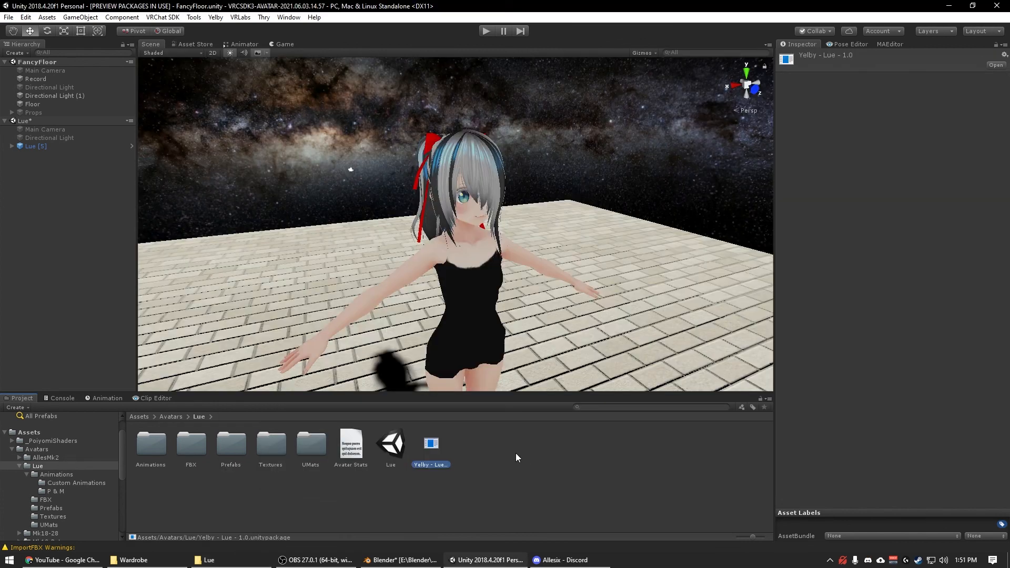
pyautogui.press('F2')
pyautogui.press('End')
pyautogui.press('Left')
pyautogui.press('Left')
pyautogui.press('Left')
pyautogui.press('Left')
pyautogui.press('Left')
pyautogui.write('[3.0]')
pyautogui.press('Return')
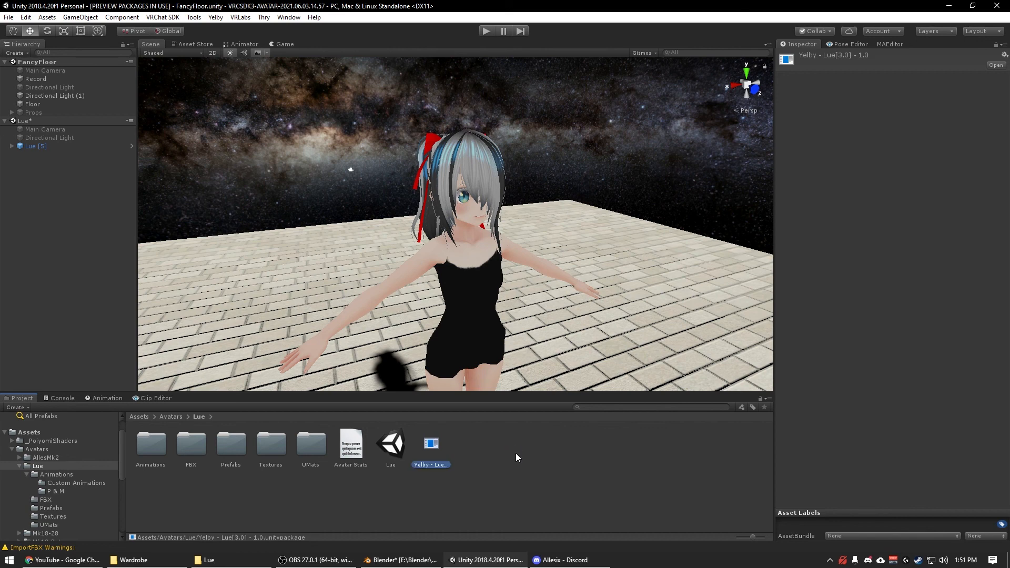